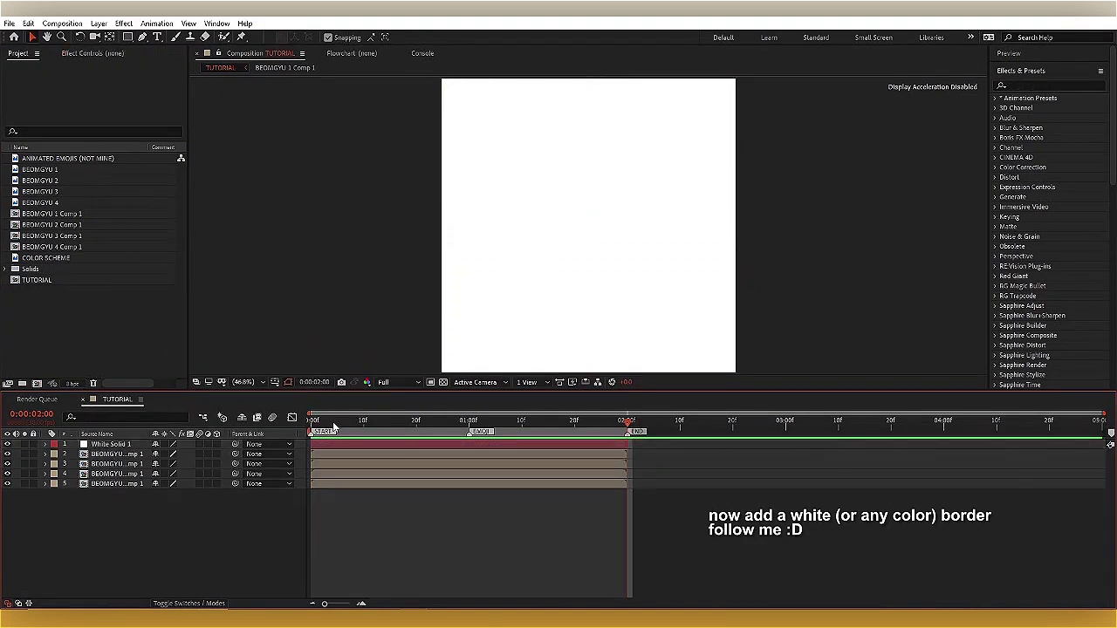
Step: At the start of the timeline, duplicate the white solid into four copies
{"action": "key", "text": "Home"}
{"action": "left_click", "coordinate": [312, 445]}
{"action": "key", "text": "ctrl+d"}
{"action": "key", "text": "ctrl+d"}
{"action": "key", "text": "ctrl+d"}
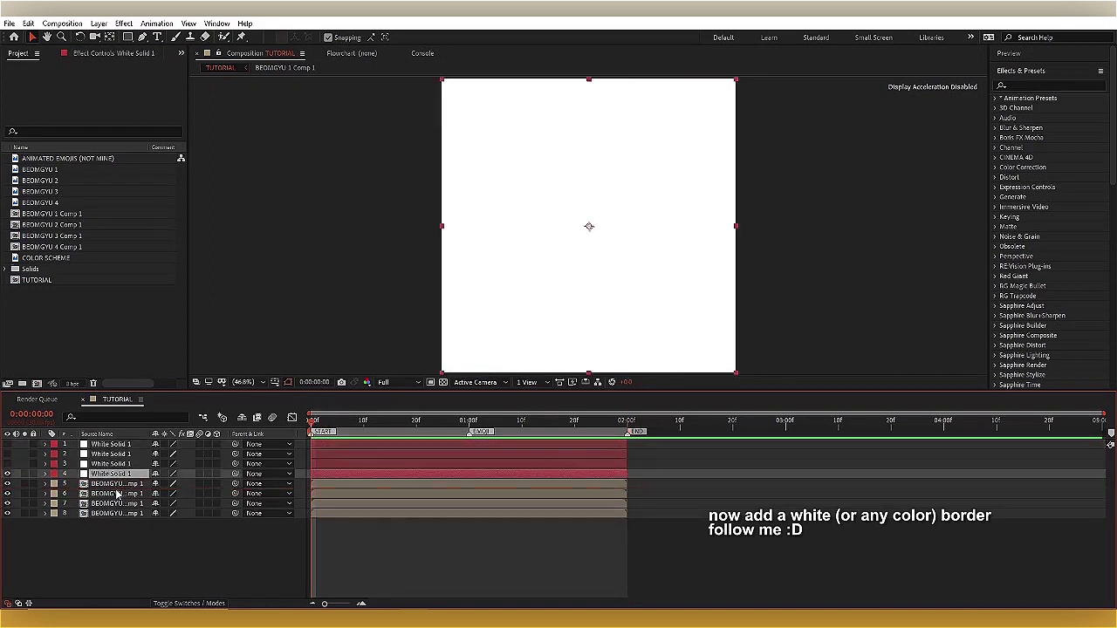
Step: Put a white solid under the first photo, scale the photo to 98%, and pre-compose both as Fuchsia-labelled Pre-comp 1
{"action": "left_click_drag", "start_coordinate": [113, 474], "coordinate": [114, 490]}
{"action": "left_click", "coordinate": [116, 474]}
{"action": "key", "text": "s"}
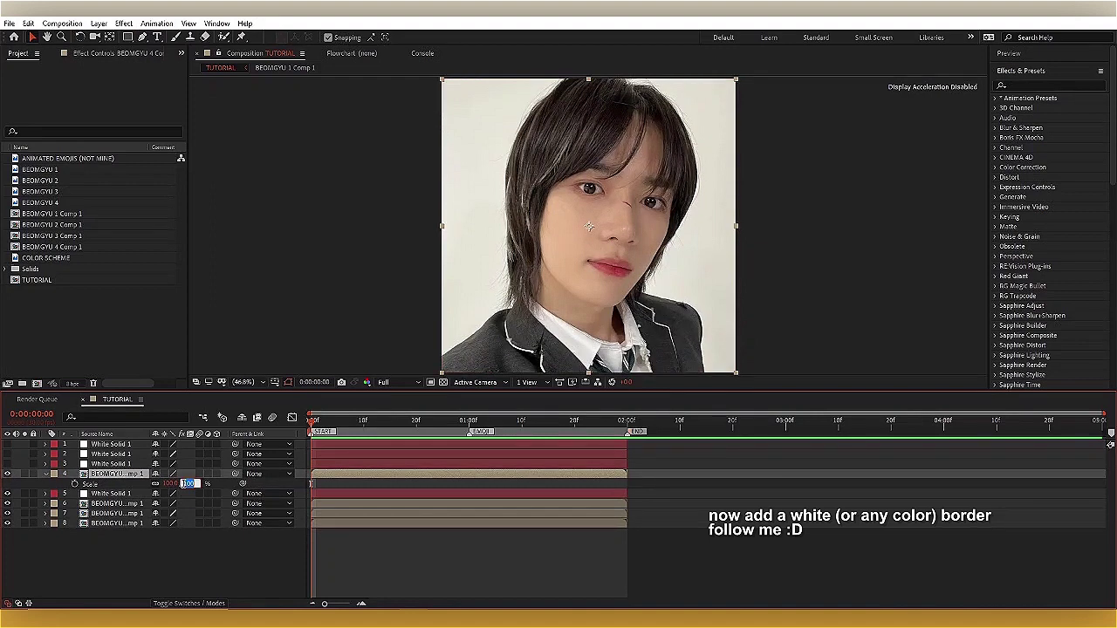
{"action": "key", "text": "Return"}
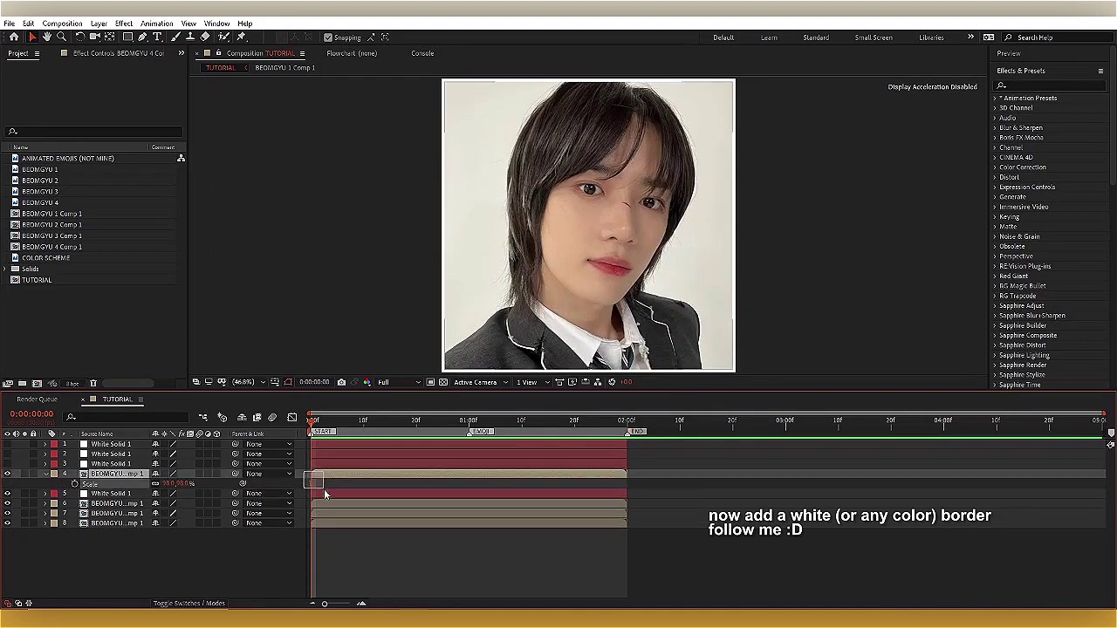
{"action": "right_click", "coordinate": [327, 493]}
{"action": "left_click", "coordinate": [358, 443]}
{"action": "left_click", "coordinate": [155, 187]}
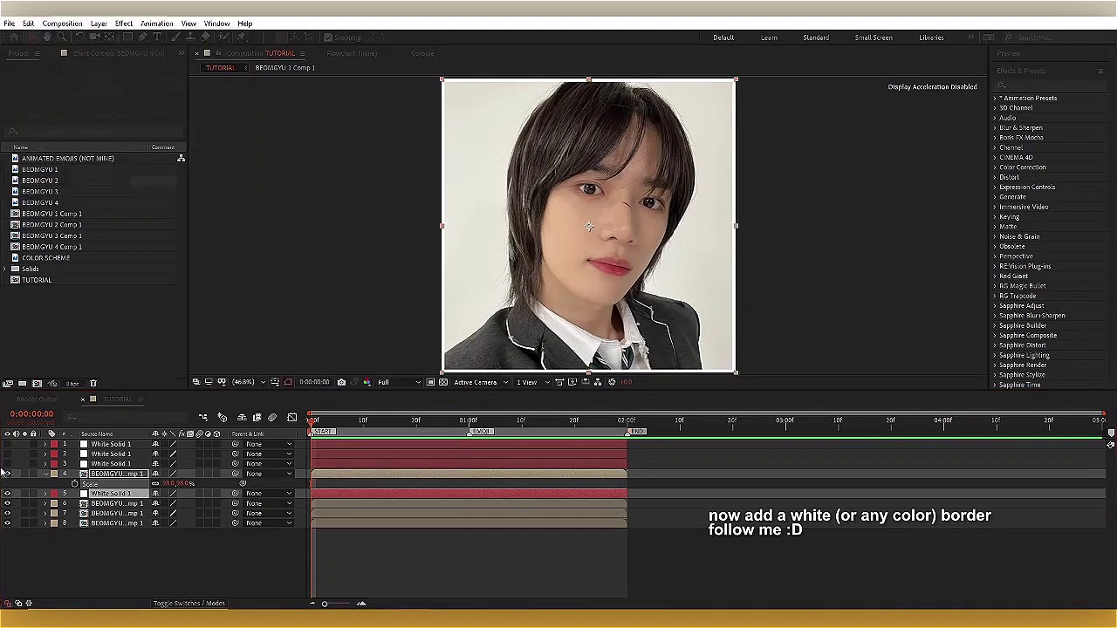
{"action": "left_click", "coordinate": [53, 475]}
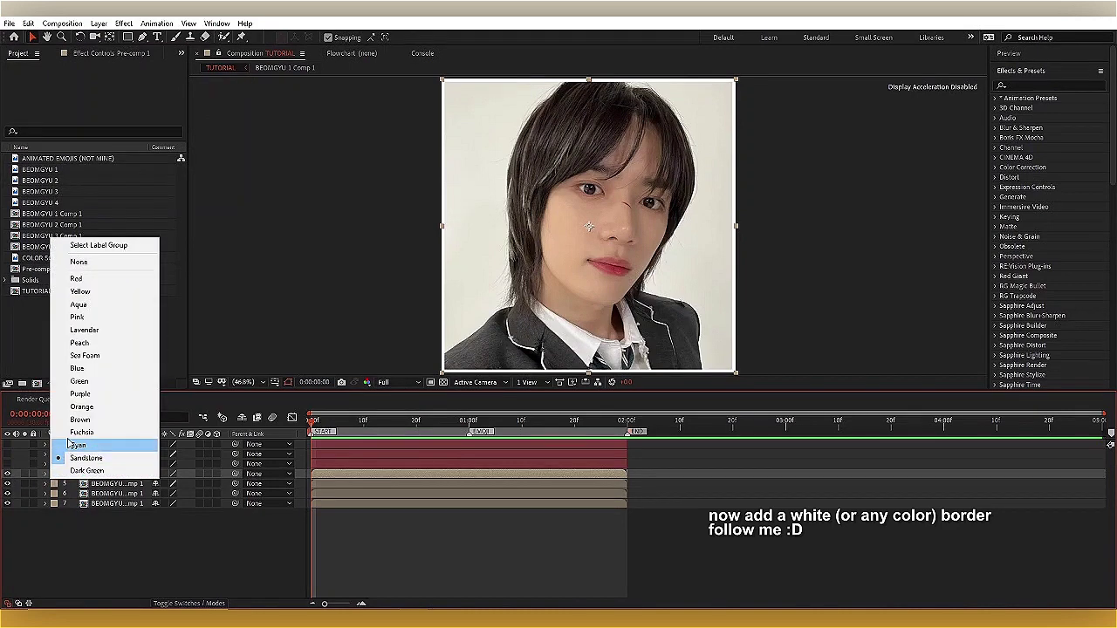
{"action": "left_click", "coordinate": [70, 435]}
Step: Give the second photo a white solid backing and 98% scale, pre-composed as Fuchsia-labelled Pre-comp 2
{"action": "left_click", "coordinate": [7, 474]}
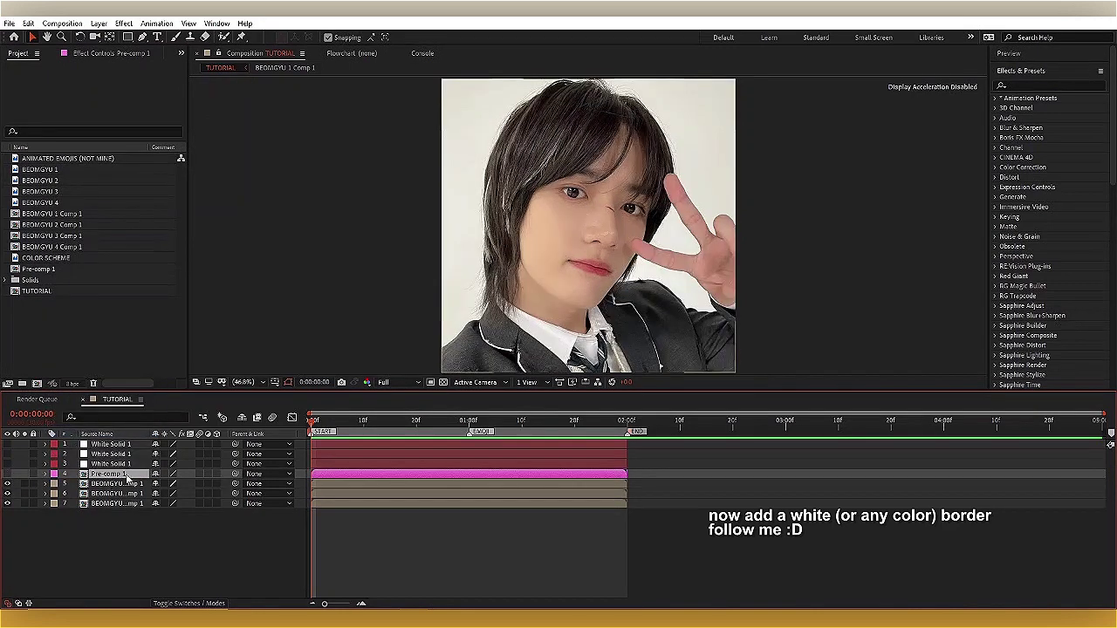
{"action": "left_click", "coordinate": [111, 463]}
{"action": "left_click", "coordinate": [7, 463]}
{"action": "left_click_drag", "start_coordinate": [111, 464], "coordinate": [117, 489]}
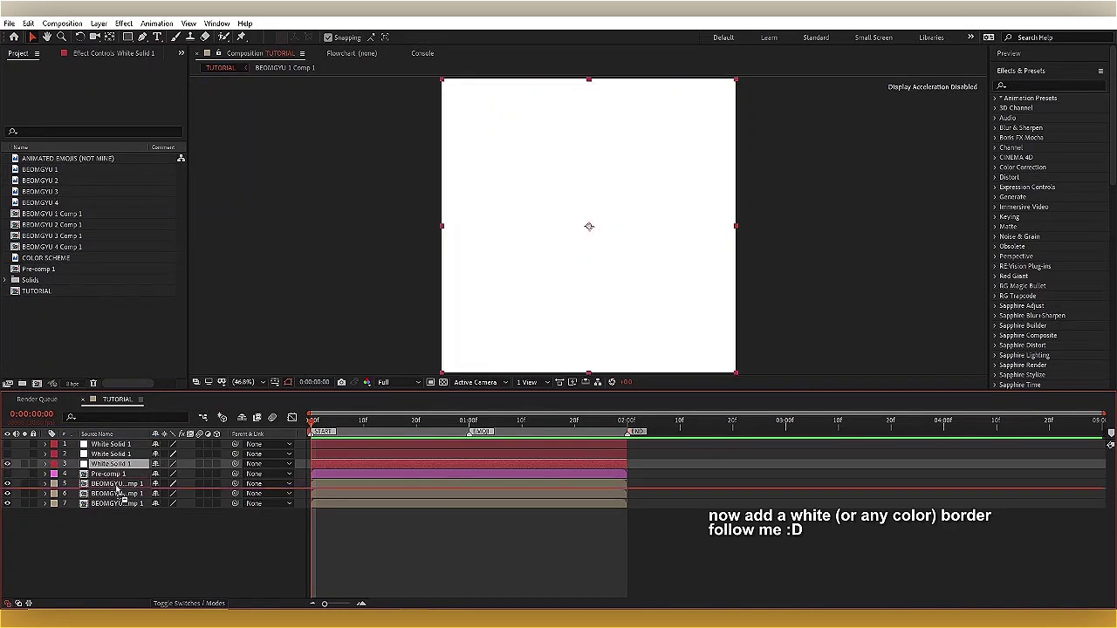
{"action": "left_click", "coordinate": [346, 474]}
{"action": "key", "text": "s"}
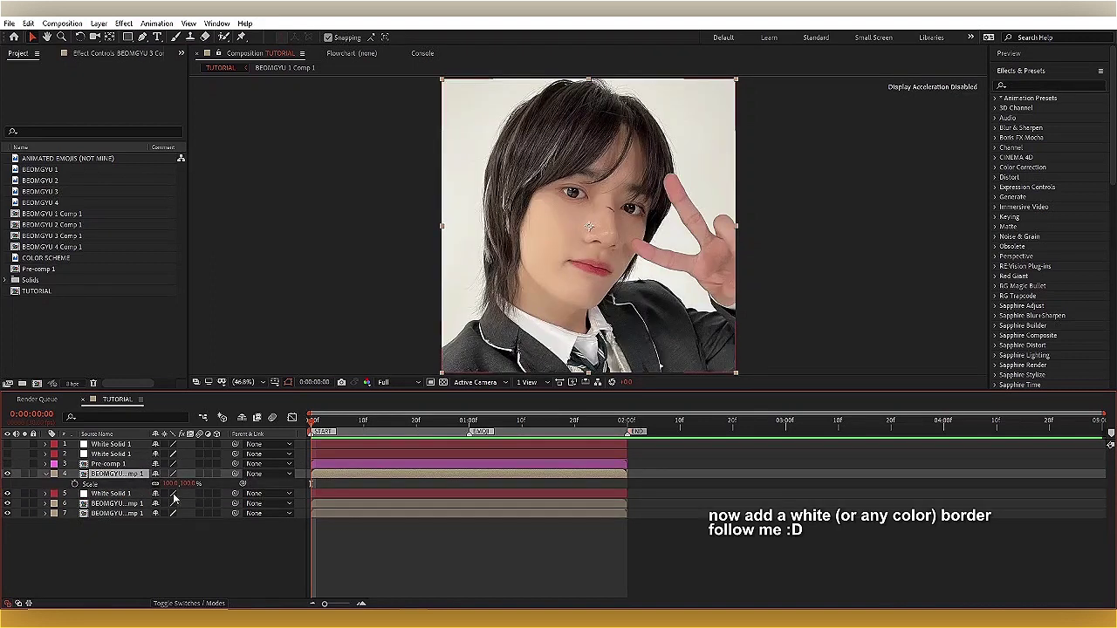
{"action": "key", "text": "Return"}
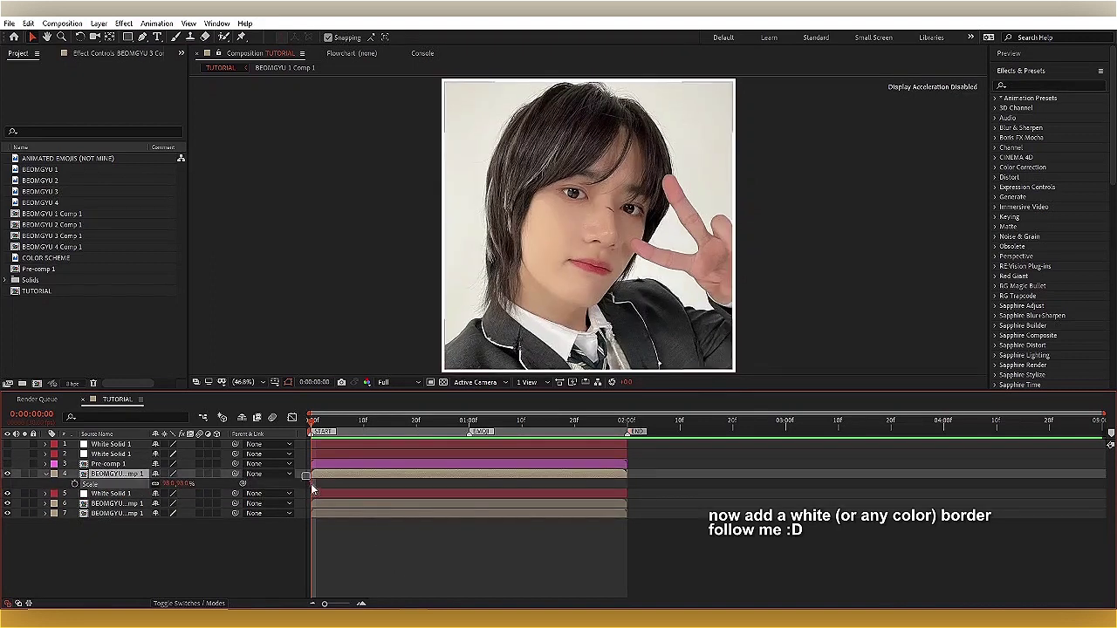
{"action": "right_click", "coordinate": [319, 494]}
{"action": "left_click", "coordinate": [345, 439]}
{"action": "left_click", "coordinate": [156, 186]}
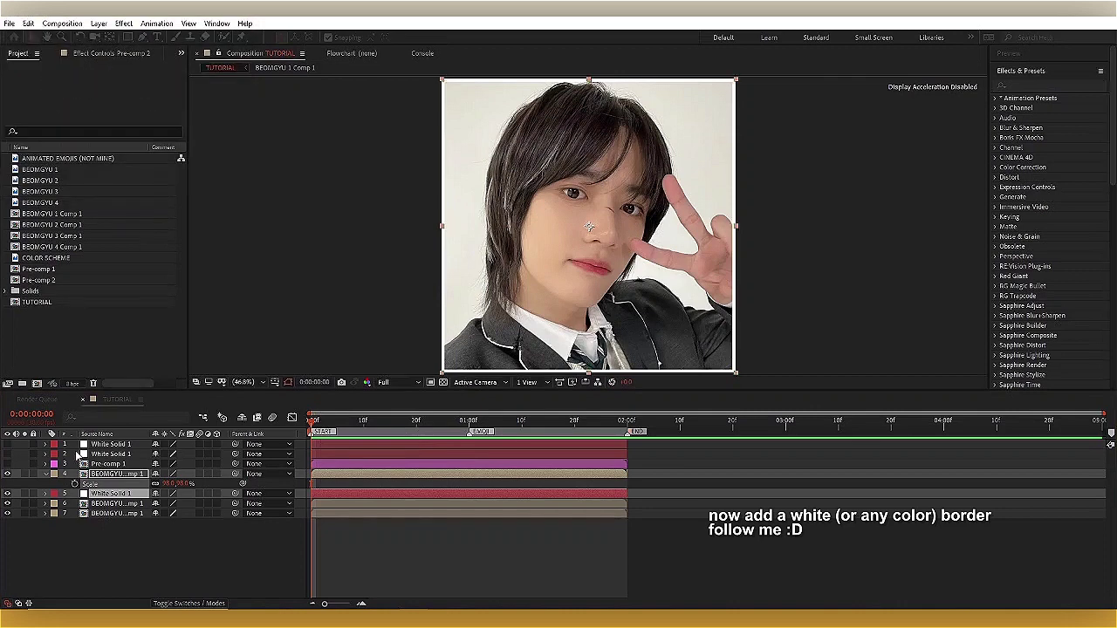
{"action": "left_click", "coordinate": [55, 474]}
{"action": "left_click", "coordinate": [81, 431]}
Step: Put a white solid under the third photo, set its scale, and pre-compose both as Fuchsia-labelled Pre-comp 3
{"action": "left_click", "coordinate": [318, 456]}
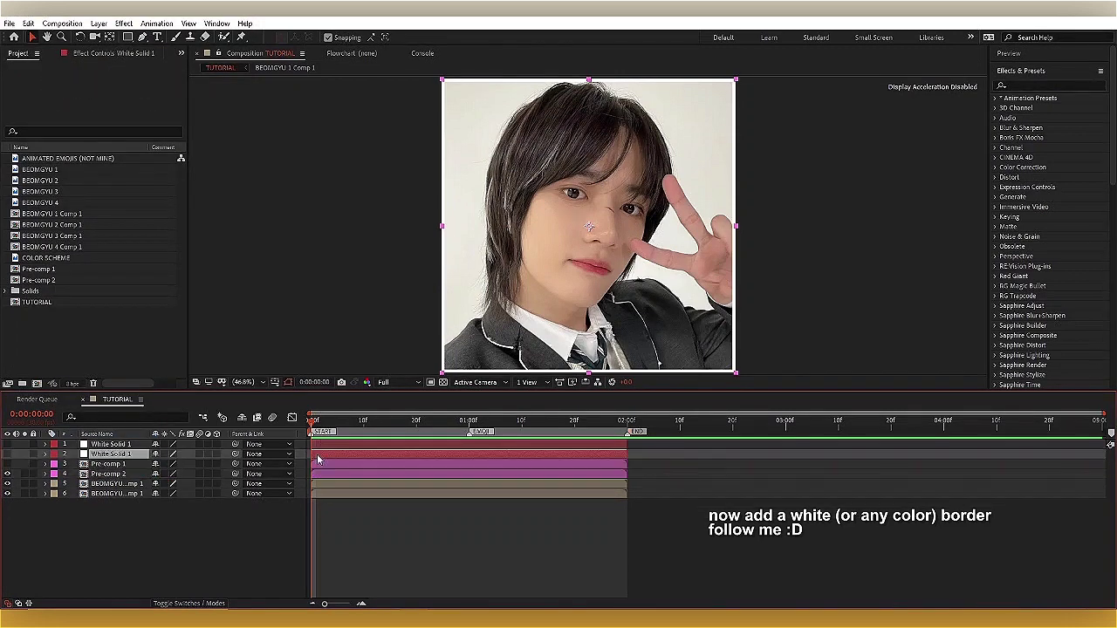
{"action": "left_click_drag", "start_coordinate": [96, 456], "coordinate": [99, 489]}
{"action": "left_click", "coordinate": [7, 463]}
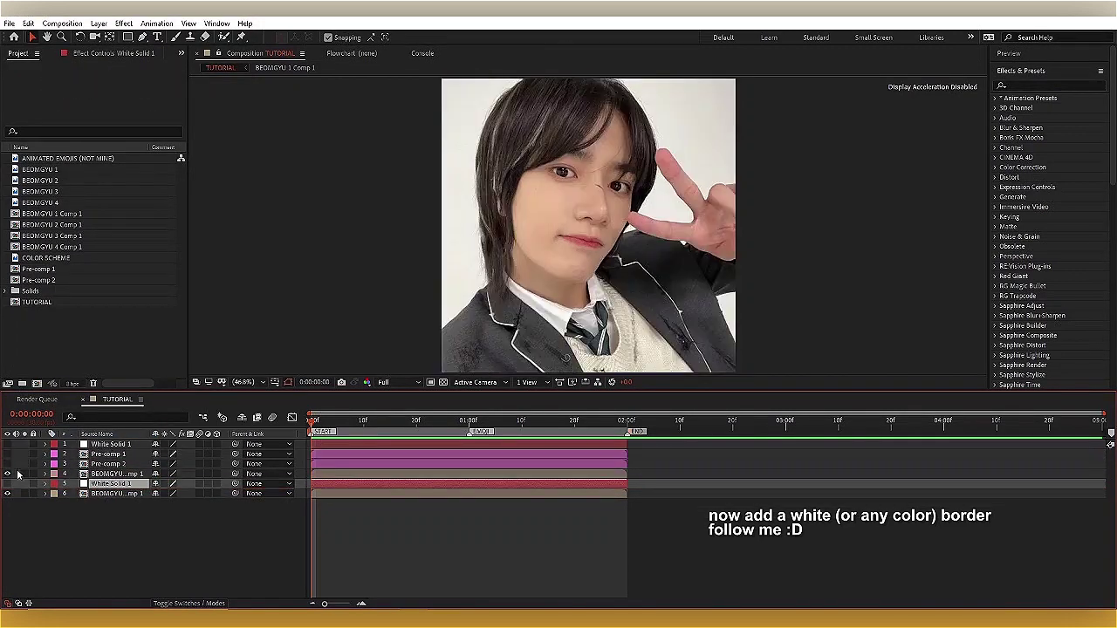
{"action": "left_click", "coordinate": [113, 473]}
{"action": "key", "text": "s"}
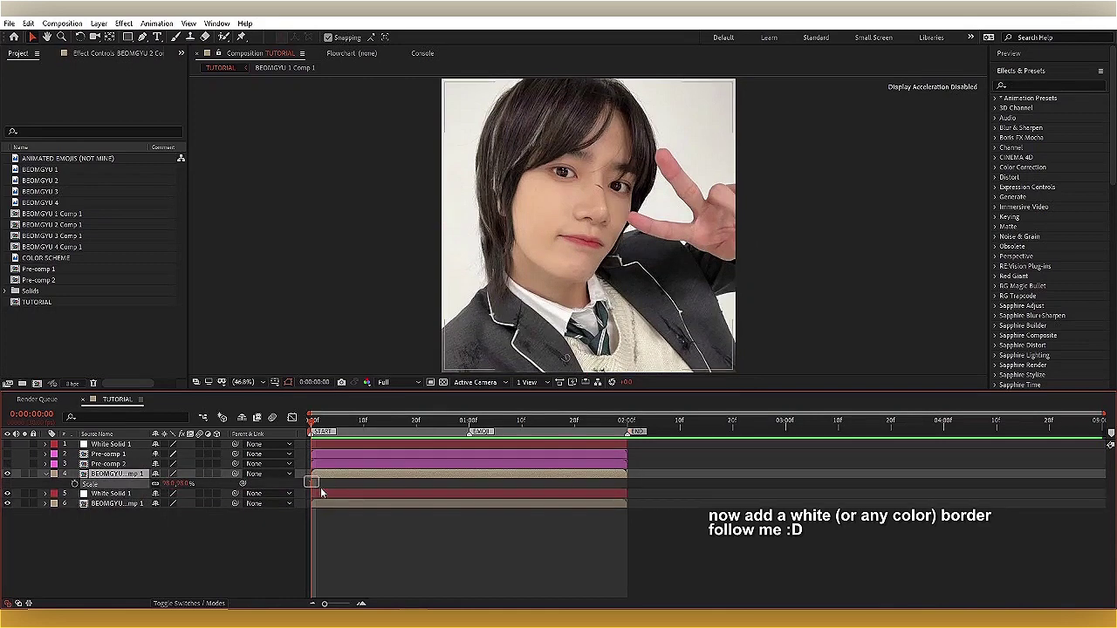
{"action": "right_click", "coordinate": [329, 493]}
{"action": "left_click", "coordinate": [361, 441]}
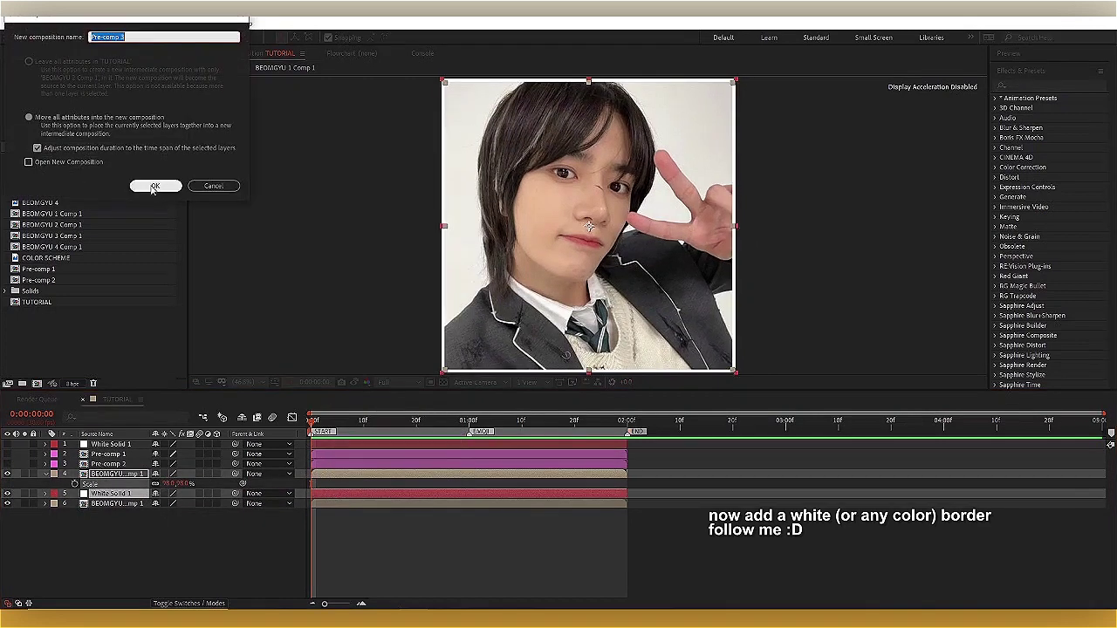
{"action": "left_click", "coordinate": [153, 186]}
{"action": "left_click", "coordinate": [54, 474]}
{"action": "left_click", "coordinate": [74, 427]}
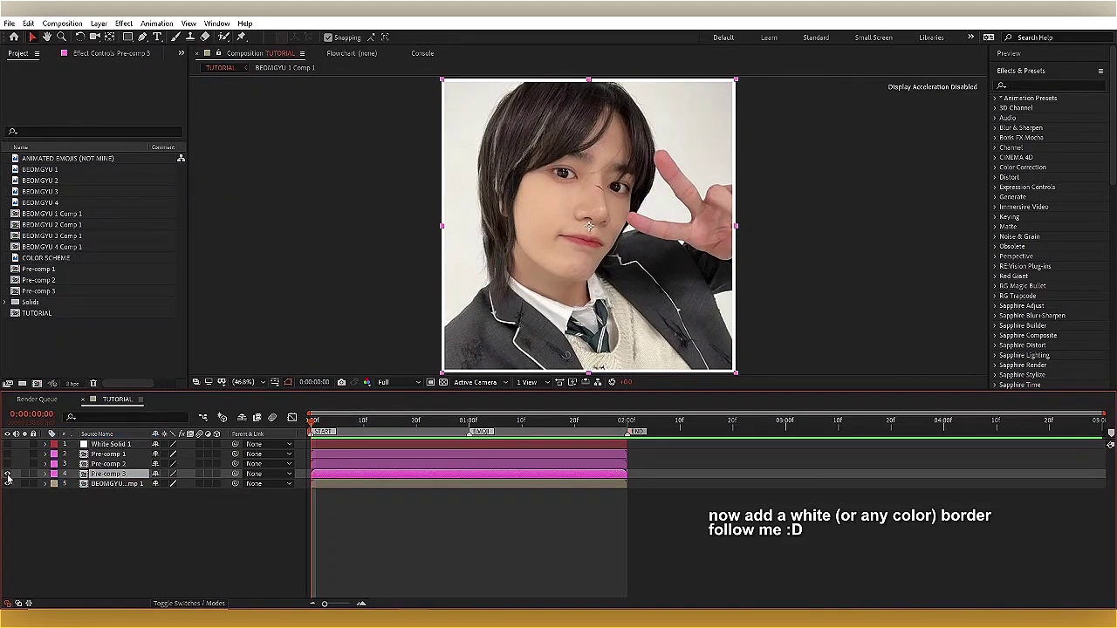
Step: Back the fourth photo with the last white solid at 98% scale, pre-composed as Fuchsia-labelled Pre-comp 4
{"action": "left_click", "coordinate": [8, 474]}
{"action": "left_click_drag", "start_coordinate": [109, 444], "coordinate": [113, 490]}
{"action": "left_click", "coordinate": [114, 474]}
{"action": "key", "text": "s"}
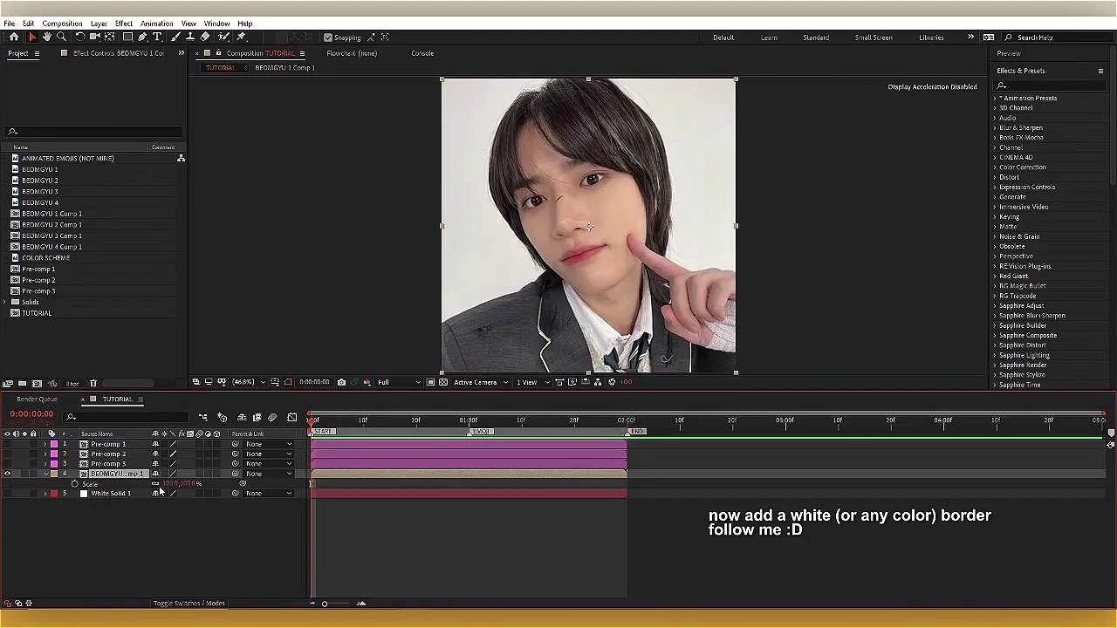
{"action": "key", "text": "Return"}
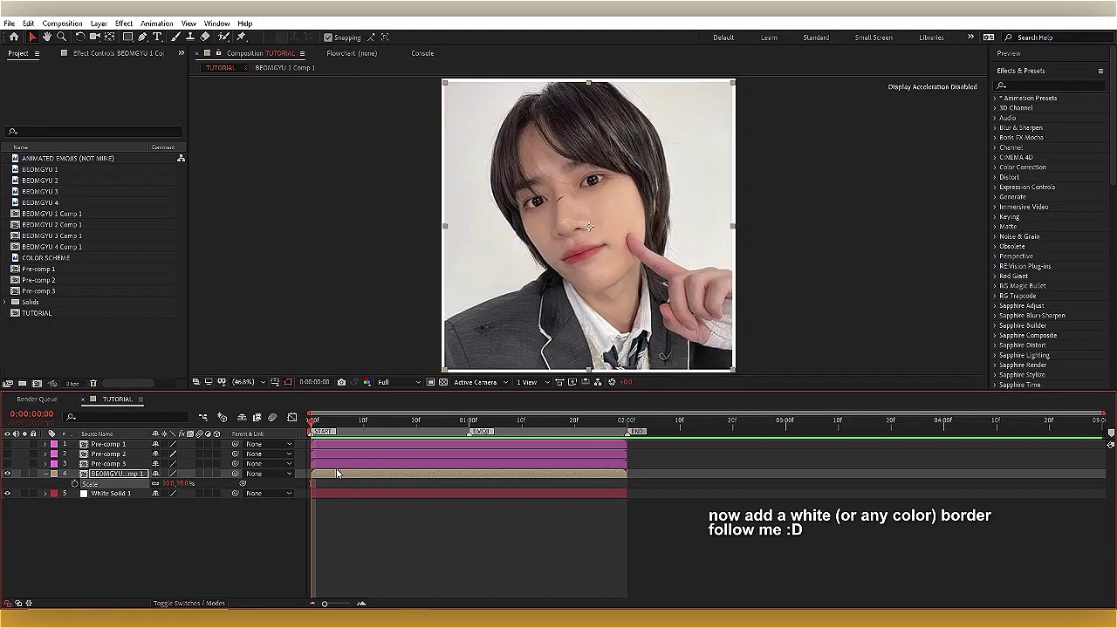
{"action": "left_click", "coordinate": [311, 491]}
{"action": "right_click", "coordinate": [337, 488]}
{"action": "left_click", "coordinate": [371, 425]}
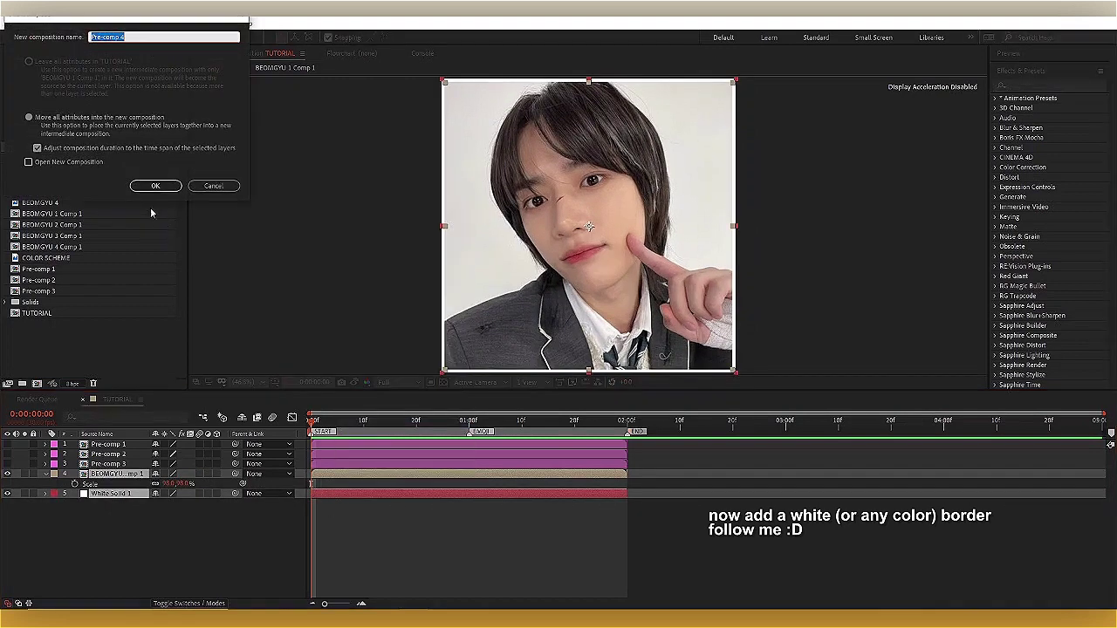
{"action": "left_click", "coordinate": [54, 474]}
{"action": "left_click", "coordinate": [83, 433]}
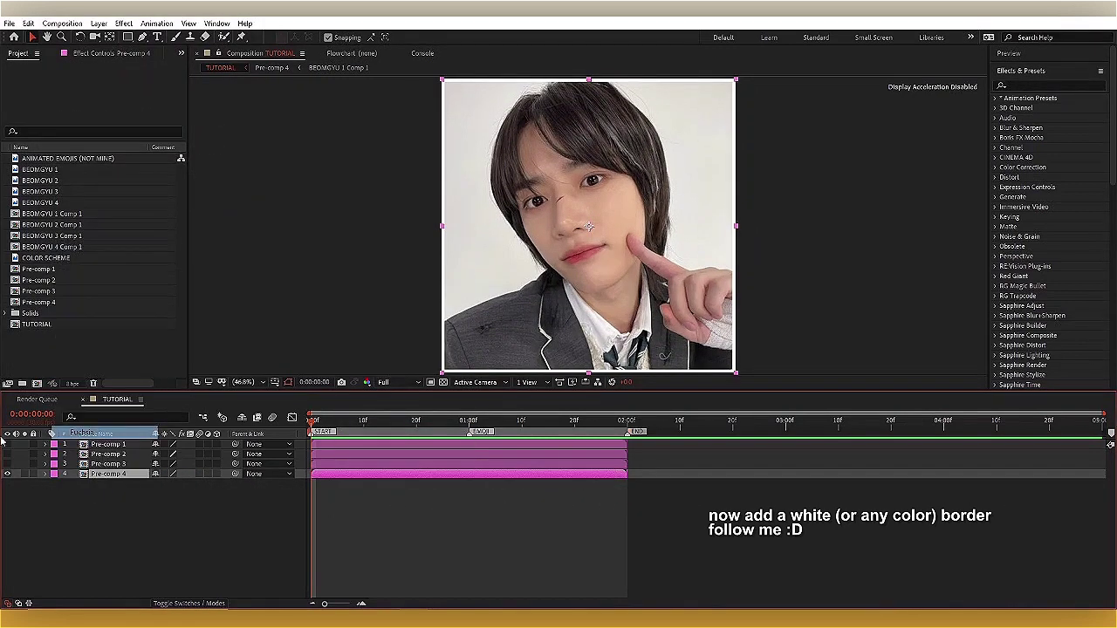
{"action": "left_click", "coordinate": [274, 382]}
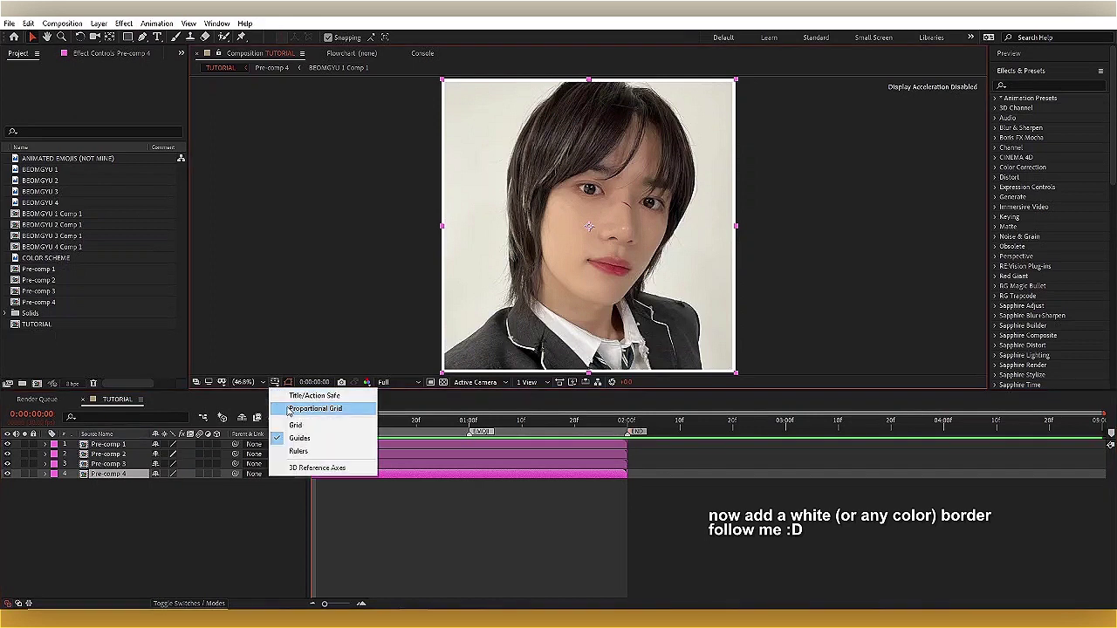
Step: Turn on the Proportional Grid and scale all four pre-comps to 50%
{"action": "left_click", "coordinate": [289, 409]}
{"action": "key", "text": "ctrl+a"}
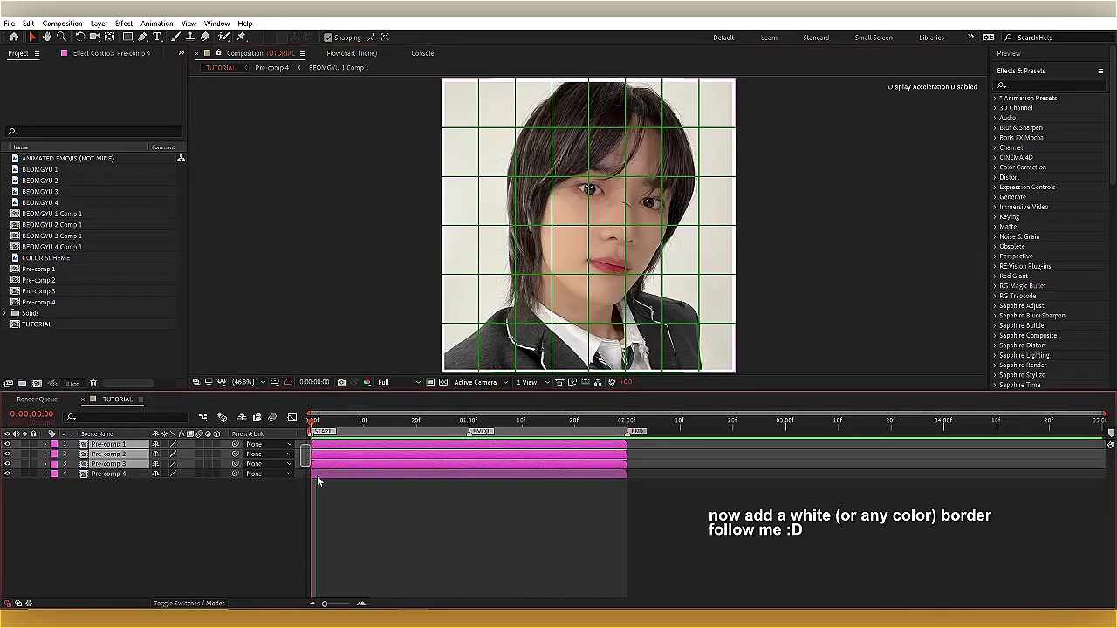
{"action": "type", "text": "s0"}
{"action": "key", "text": "Return"}
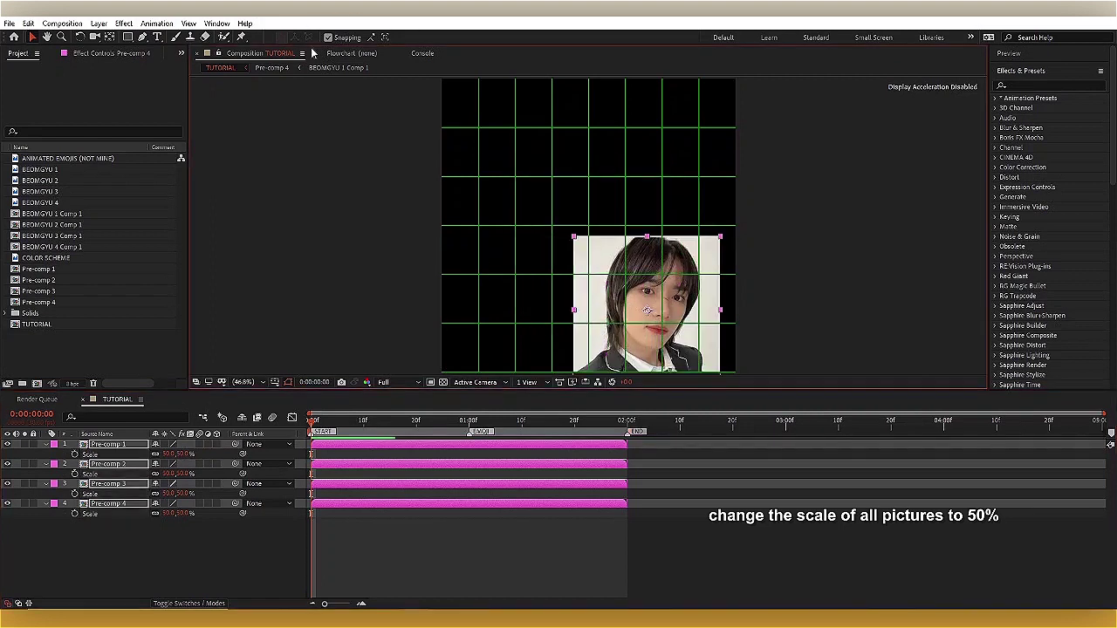
Step: Snap one photo's top-left corner to the composition centre, then fit the view
{"action": "scroll", "coordinate": [628, 257], "scroll_direction": "up", "scroll_amount": 3}
{"action": "scroll", "coordinate": [644, 267], "scroll_direction": "up", "scroll_amount": 2}
{"action": "scroll", "coordinate": [646, 266], "scroll_direction": "up", "scroll_amount": 3}
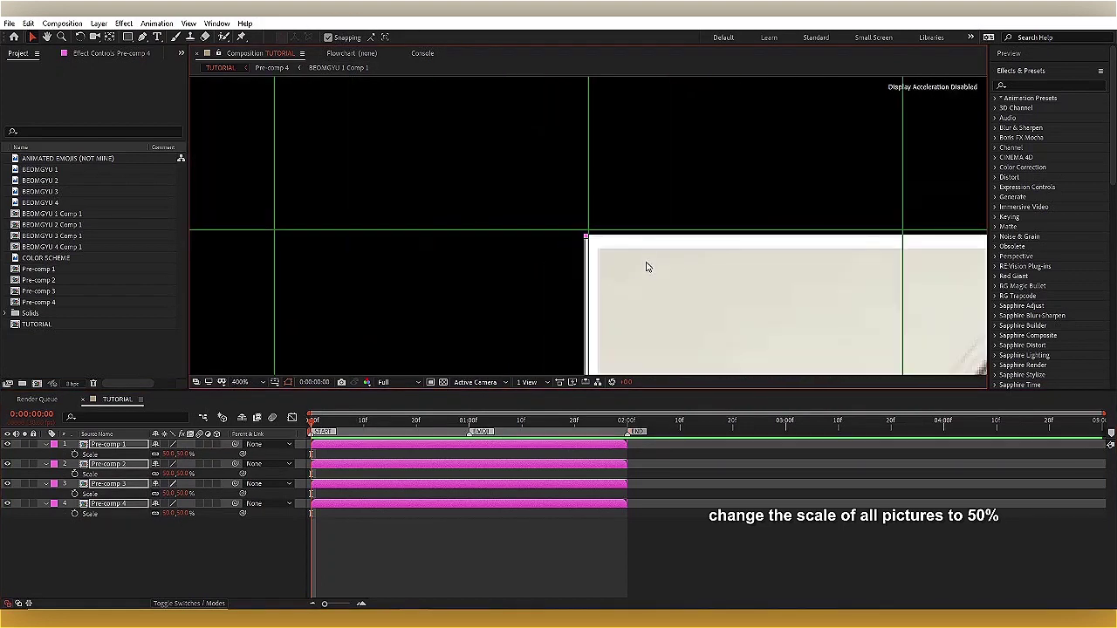
{"action": "scroll", "coordinate": [618, 272], "scroll_direction": "up", "scroll_amount": 3}
{"action": "left_click_drag", "start_coordinate": [617, 292], "coordinate": [613, 283]}
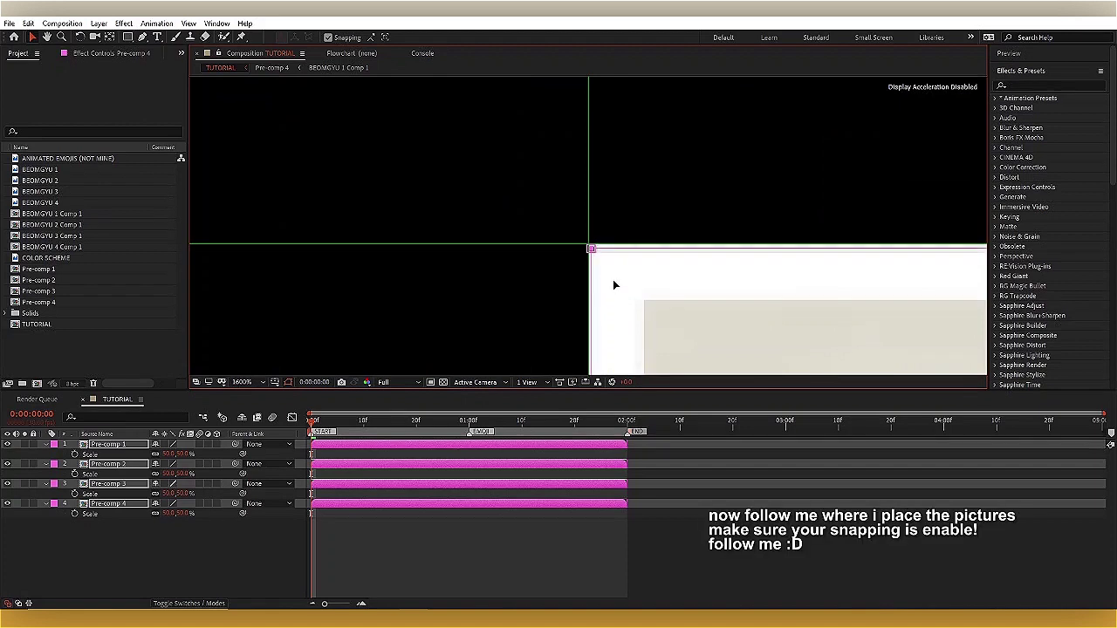
{"action": "scroll", "coordinate": [613, 281], "scroll_direction": "down", "scroll_amount": 3}
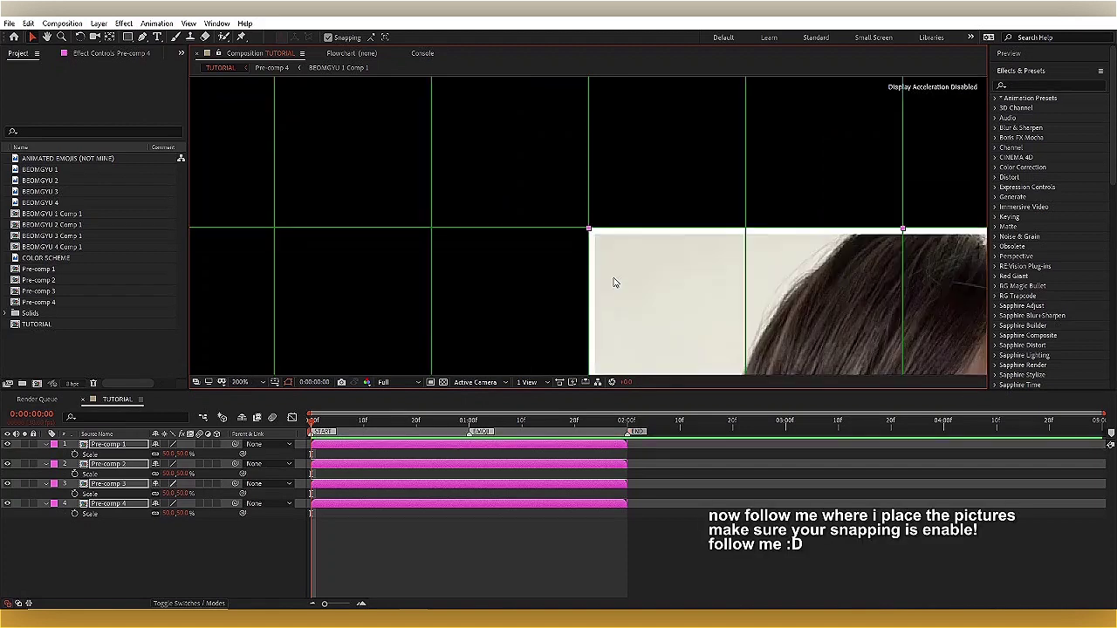
{"action": "scroll", "coordinate": [613, 281], "scroll_direction": "down", "scroll_amount": 3}
{"action": "left_click", "coordinate": [241, 382]}
{"action": "left_click", "coordinate": [258, 406]}
Step: Move Pre-comp 2 to the lower-left, Pre-comp 3 to the upper-right, and Pre-comp 4 to the top-left quarter
{"action": "key", "text": "s"}
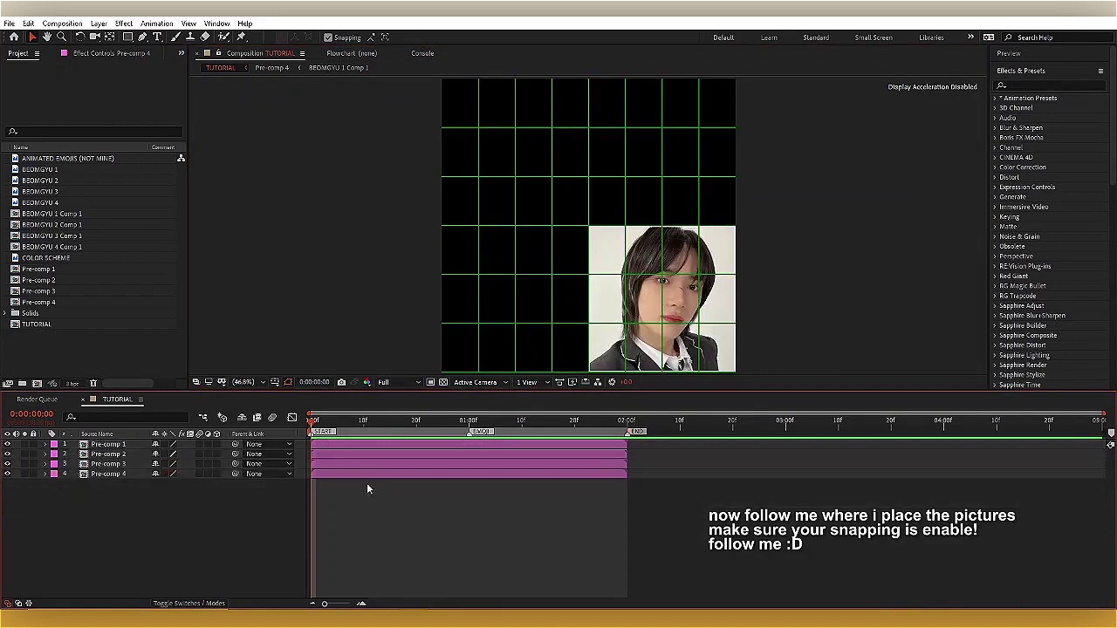
{"action": "left_click", "coordinate": [338, 452]}
{"action": "left_click_drag", "start_coordinate": [695, 248], "coordinate": [548, 247]}
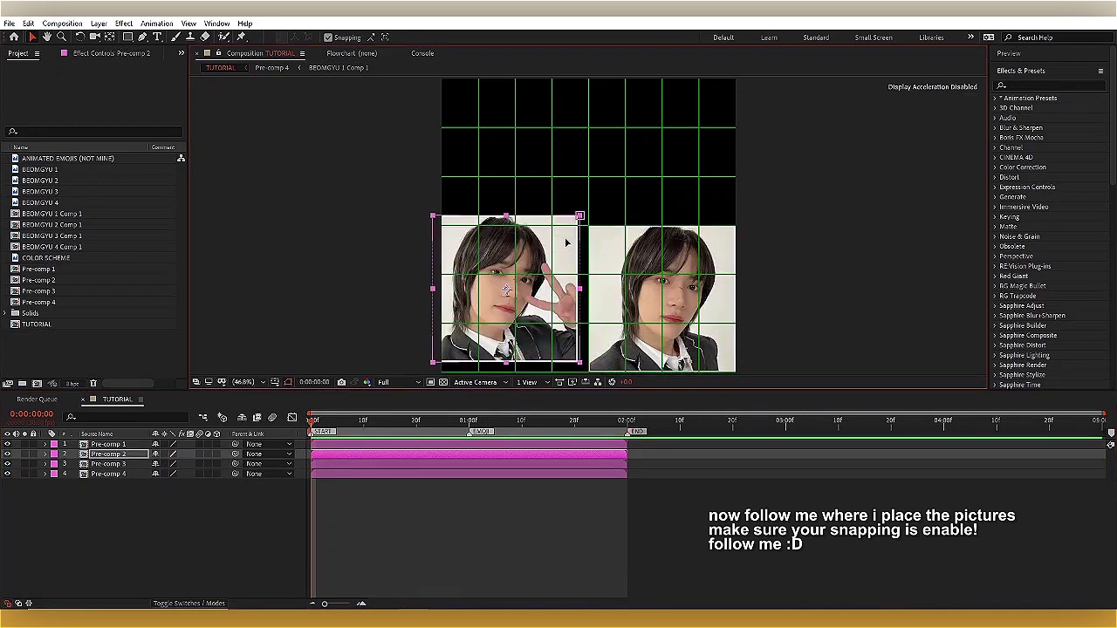
{"action": "left_click", "coordinate": [471, 463]}
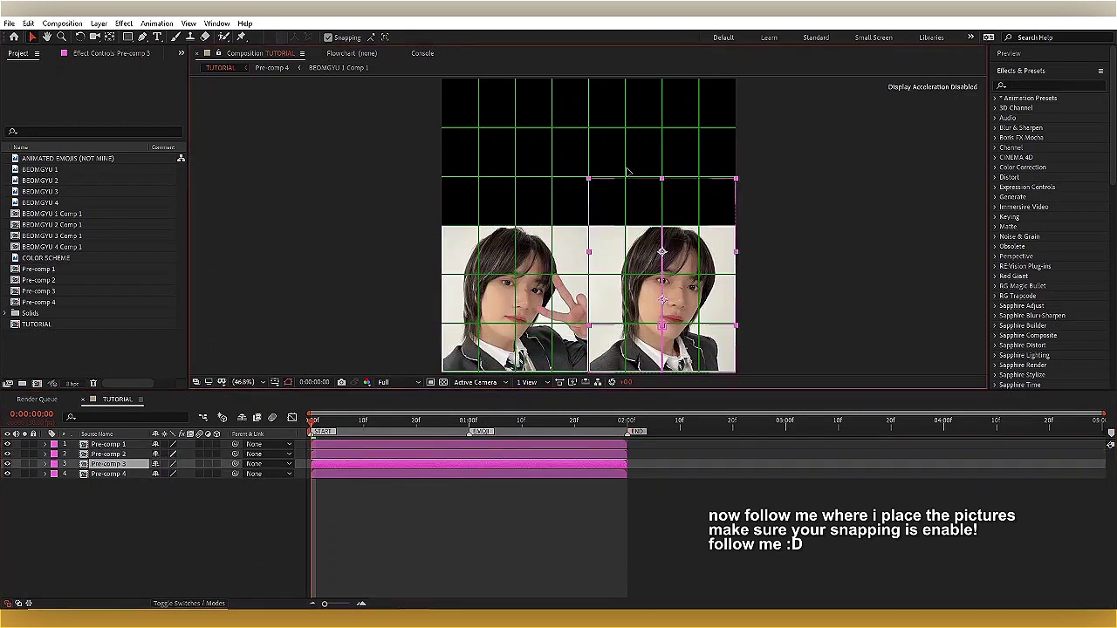
{"action": "left_click_drag", "start_coordinate": [639, 338], "coordinate": [619, 210]}
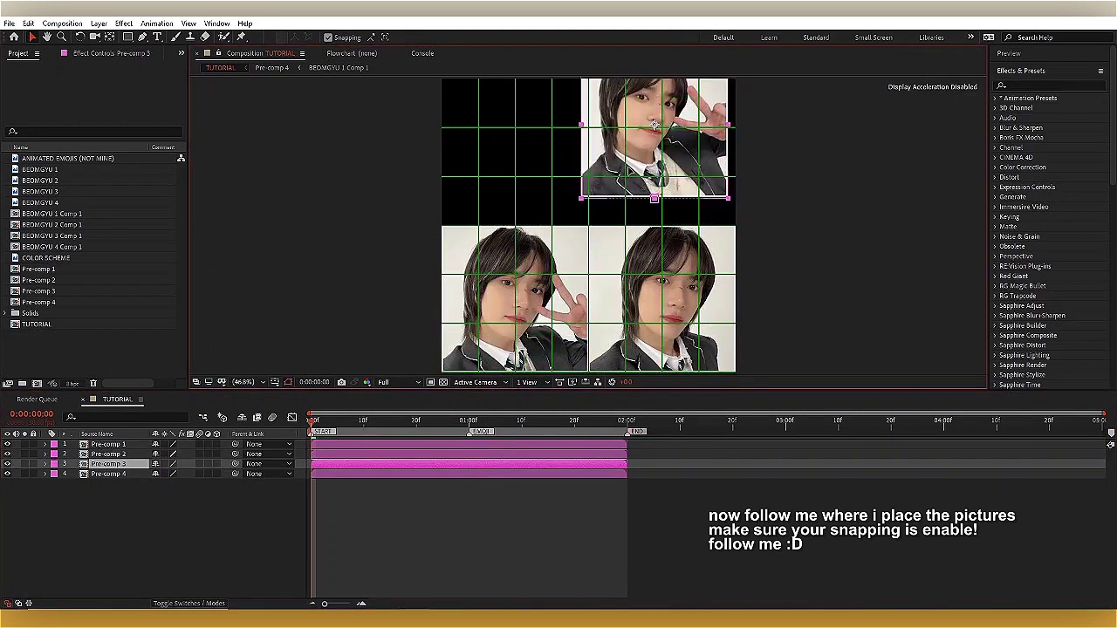
{"action": "left_click", "coordinate": [465, 473]}
{"action": "mouse_move", "coordinate": [663, 298]}
{"action": "left_mouse_down"}
{"action": "mouse_move", "coordinate": [509, 137]}
{"action": "mouse_move", "coordinate": [515, 153]}
{"action": "left_mouse_up"}
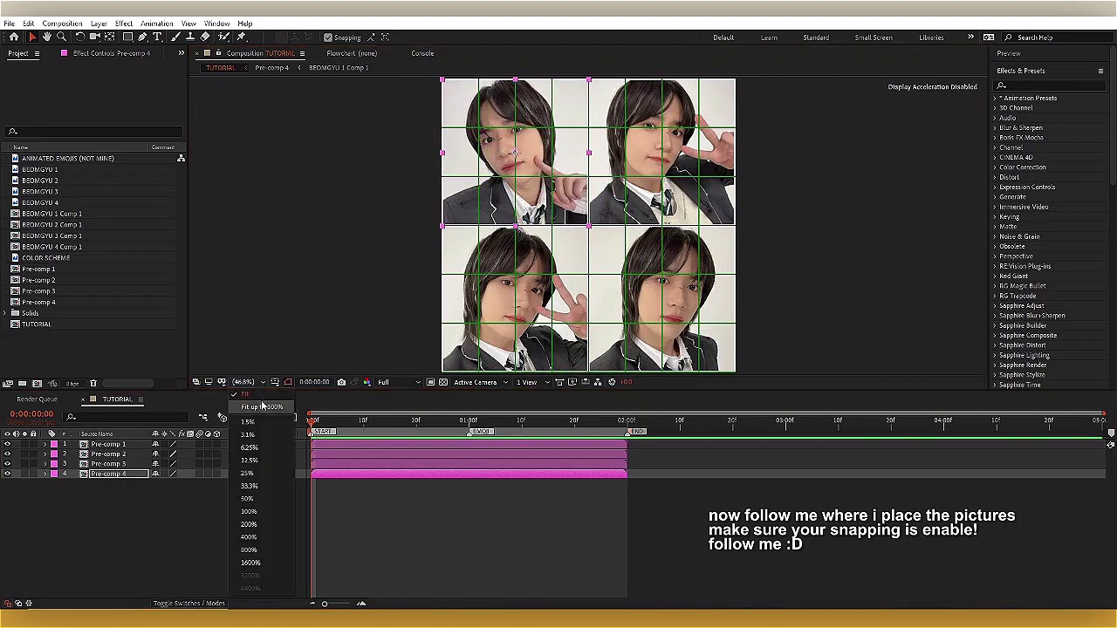
Step: Enlarge the viewer, jump to 0:00:01:29, and select the bottom-right Pre-comp 1
{"action": "left_click_drag", "start_coordinate": [447, 391], "coordinate": [450, 431]}
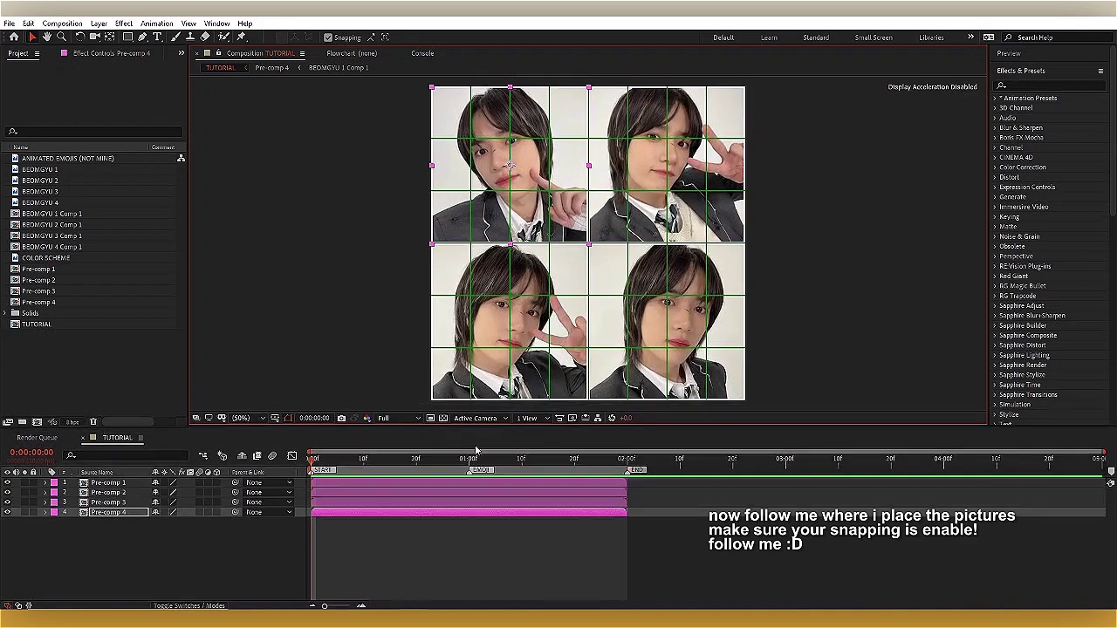
{"action": "left_click", "coordinate": [622, 459]}
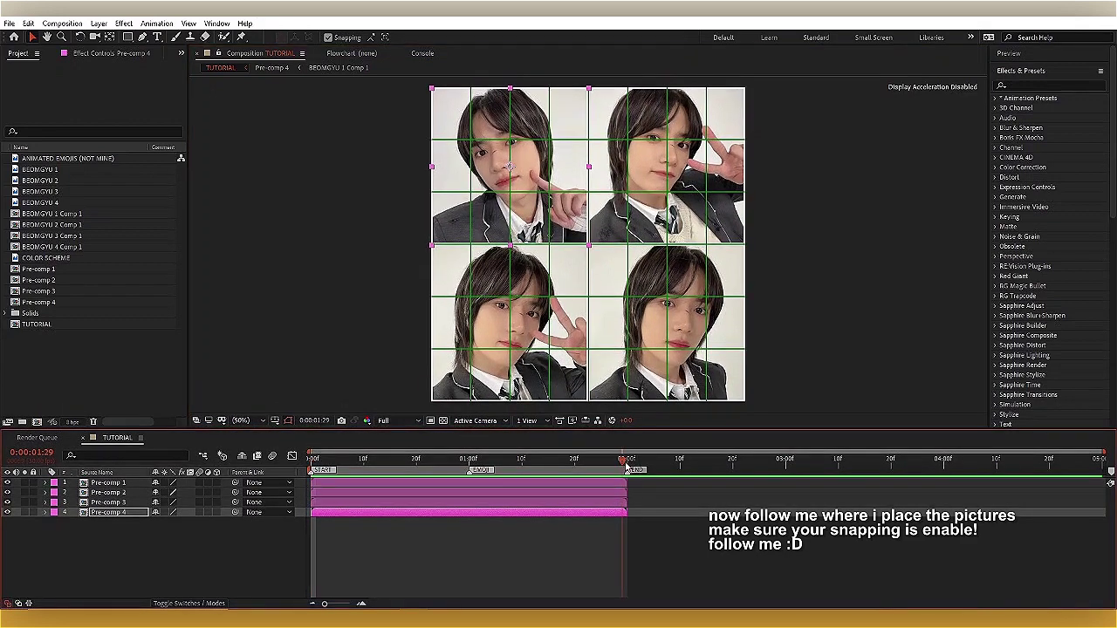
{"action": "left_click", "coordinate": [622, 483]}
Step: Apply CC Page Turn to the bottom-right photo, curling from its top-left corner
{"action": "left_click", "coordinate": [1058, 83]}
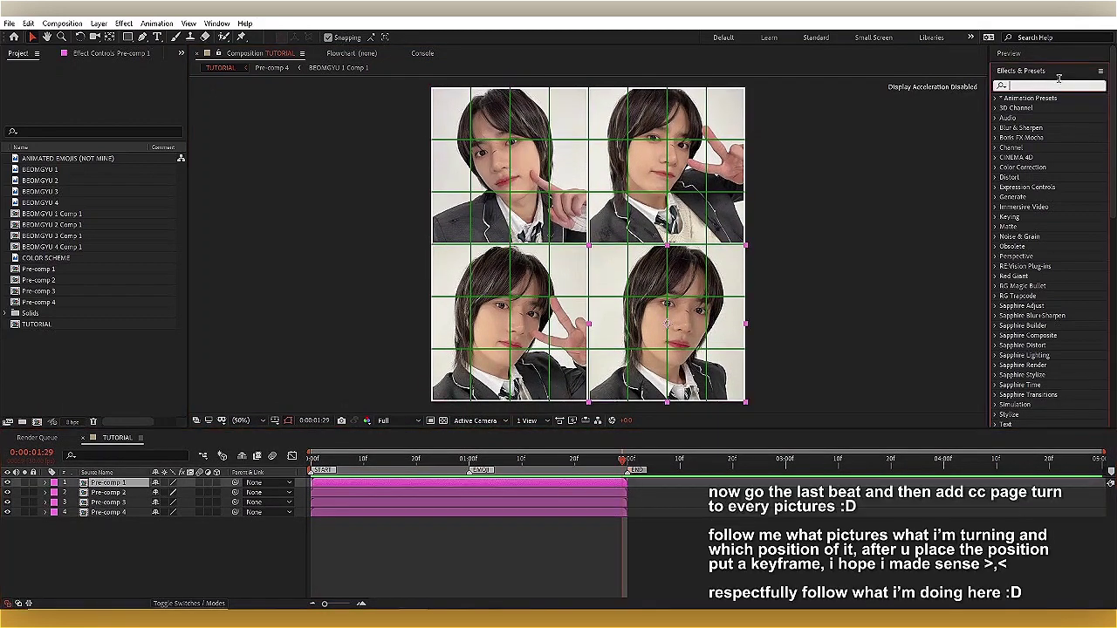
{"action": "type", "text": "cc page turn"}
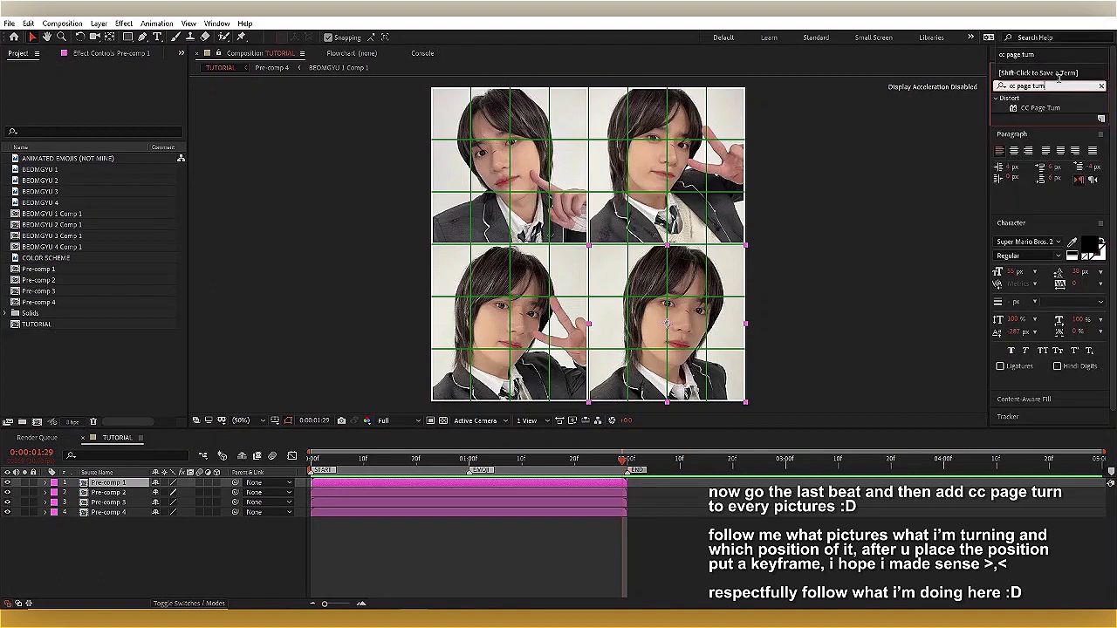
{"action": "double_click", "coordinate": [1040, 107]}
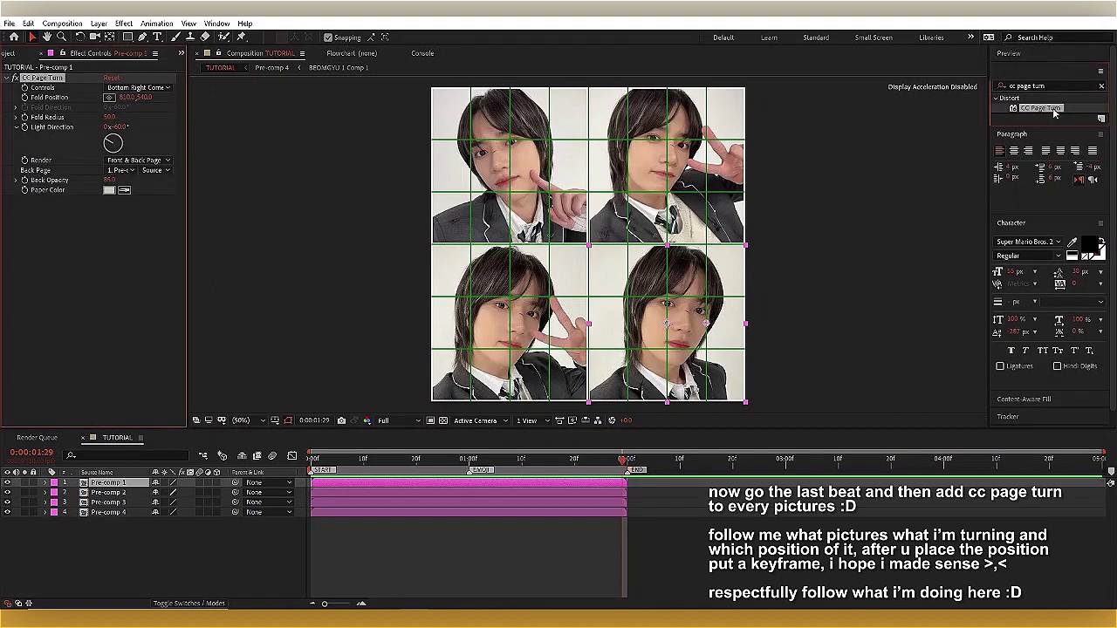
{"action": "left_click", "coordinate": [136, 87]}
{"action": "left_click", "coordinate": [131, 142]}
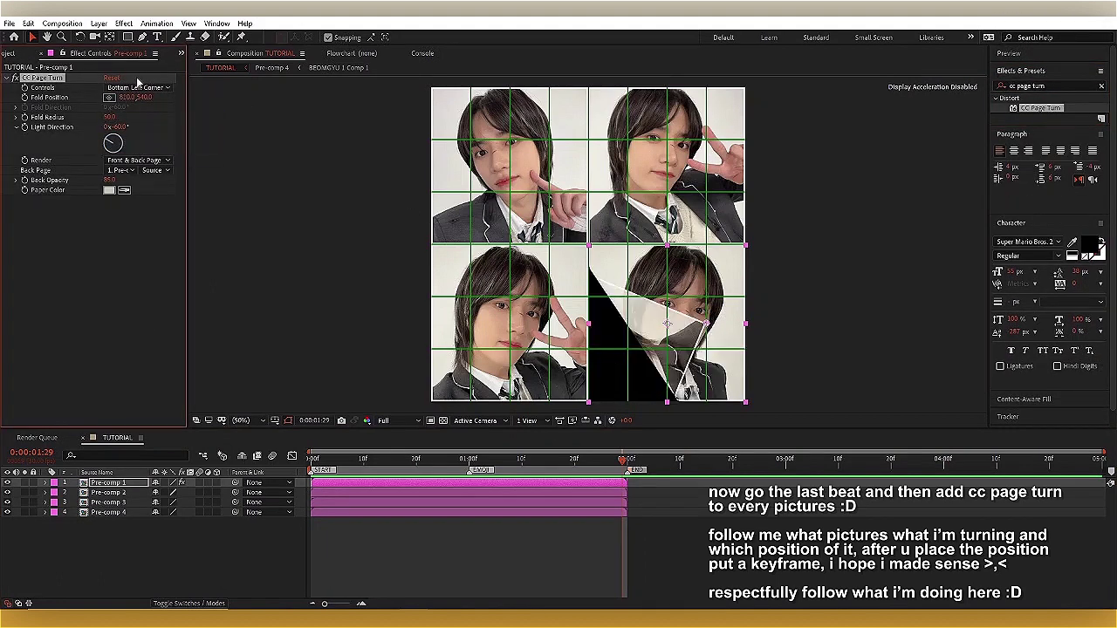
{"action": "left_click", "coordinate": [137, 87]}
{"action": "left_click", "coordinate": [147, 131]}
{"action": "left_click", "coordinate": [136, 87]}
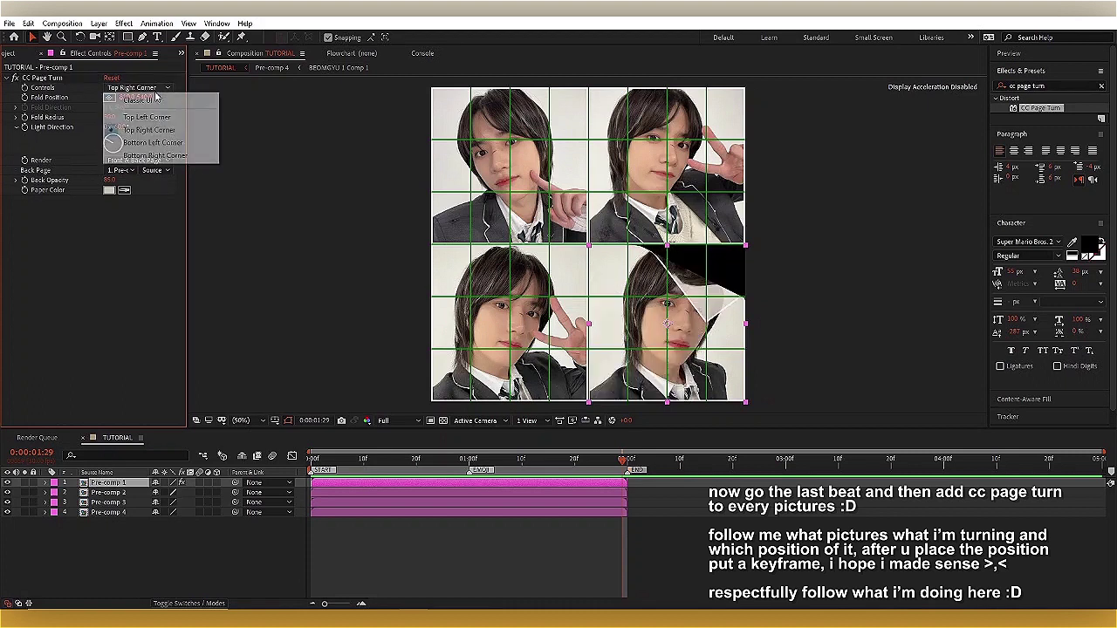
{"action": "left_click", "coordinate": [131, 120]}
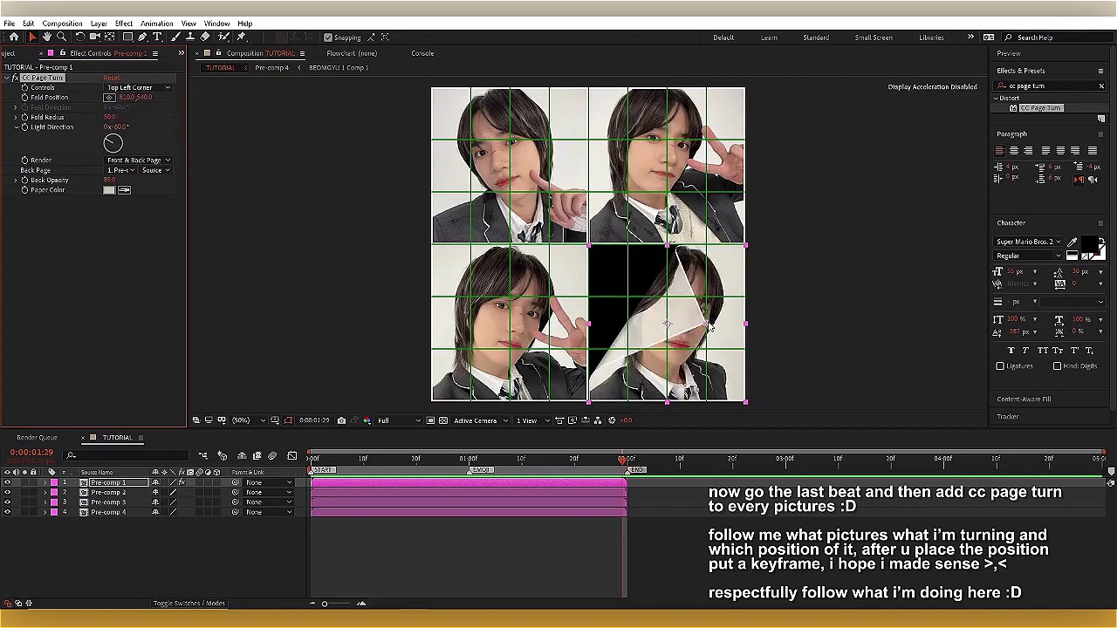
{"action": "left_click_drag", "start_coordinate": [709, 326], "coordinate": [626, 300]}
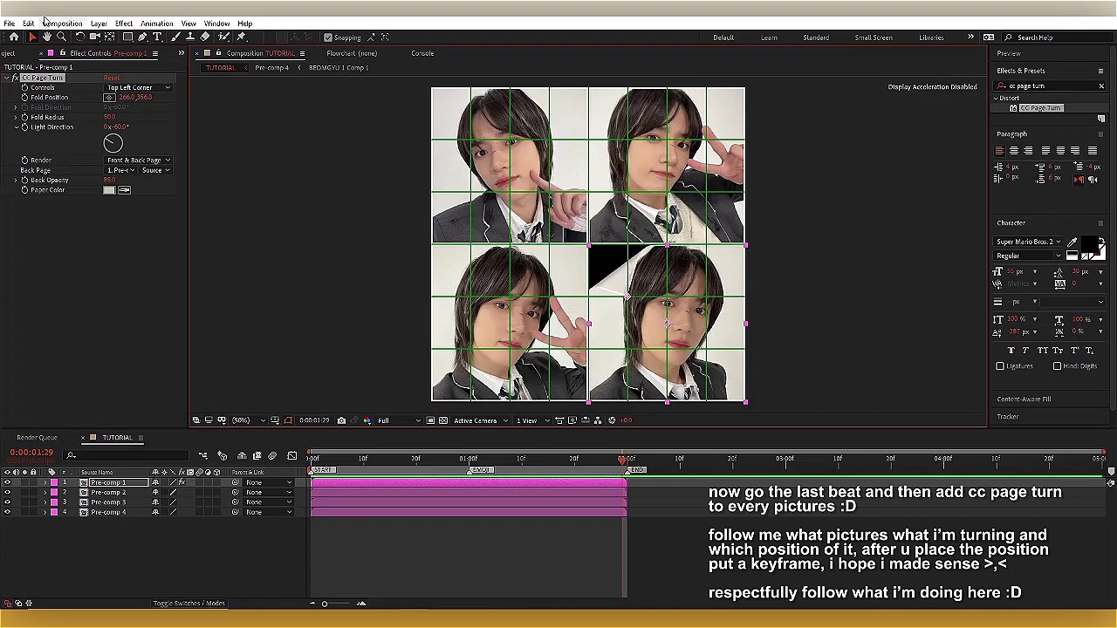
Step: Apply CC Page Turn to the bottom-left photo from its top-right corner and keyframe Fold Position
{"action": "left_click", "coordinate": [618, 494]}
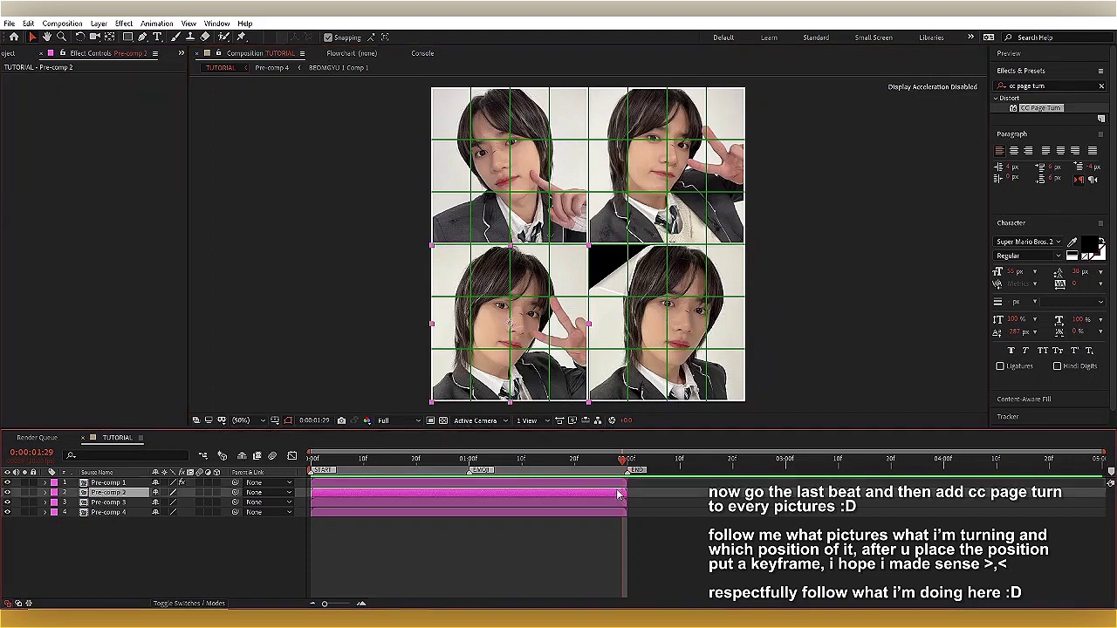
{"action": "double_click", "coordinate": [1040, 108]}
{"action": "left_click", "coordinate": [160, 88]}
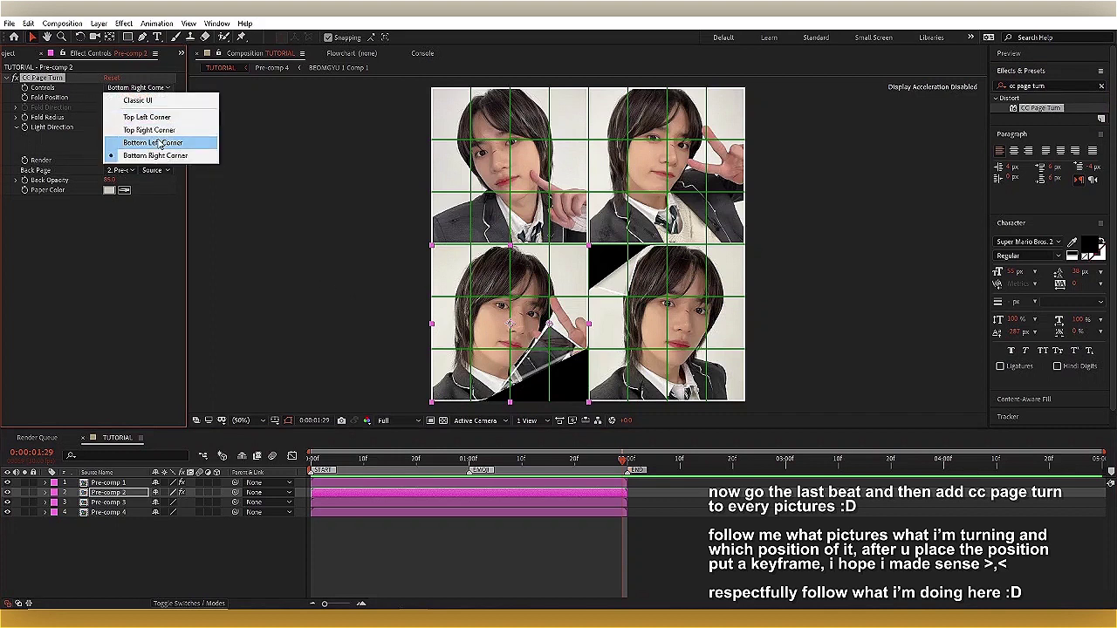
{"action": "left_click", "coordinate": [153, 145]}
{"action": "left_click", "coordinate": [160, 88]}
{"action": "left_click", "coordinate": [153, 129]}
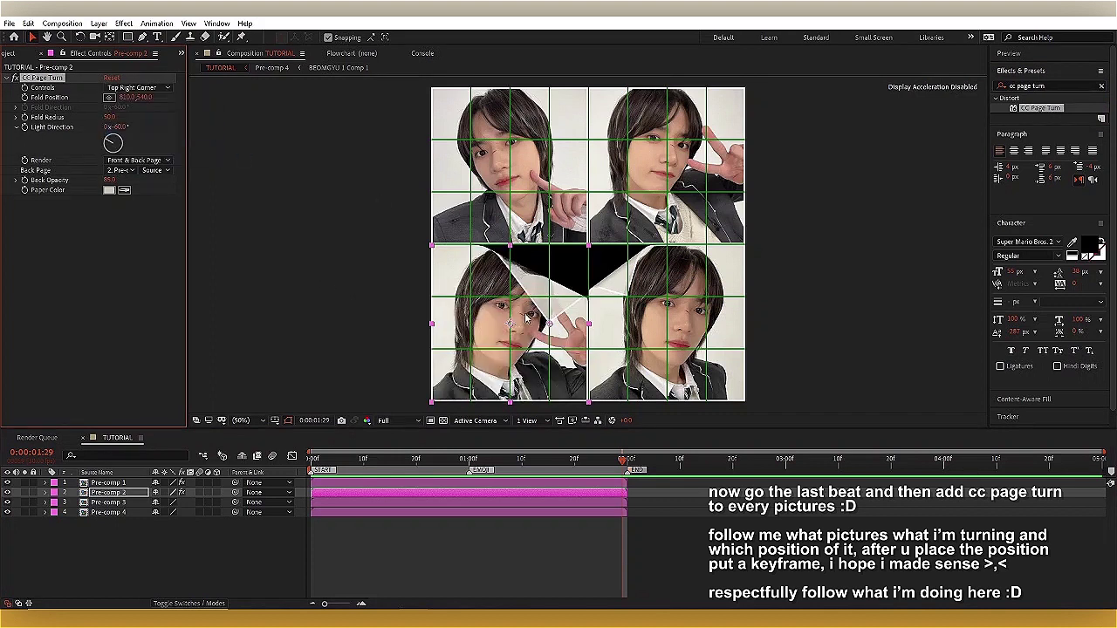
{"action": "left_click_drag", "start_coordinate": [551, 327], "coordinate": [551, 299]}
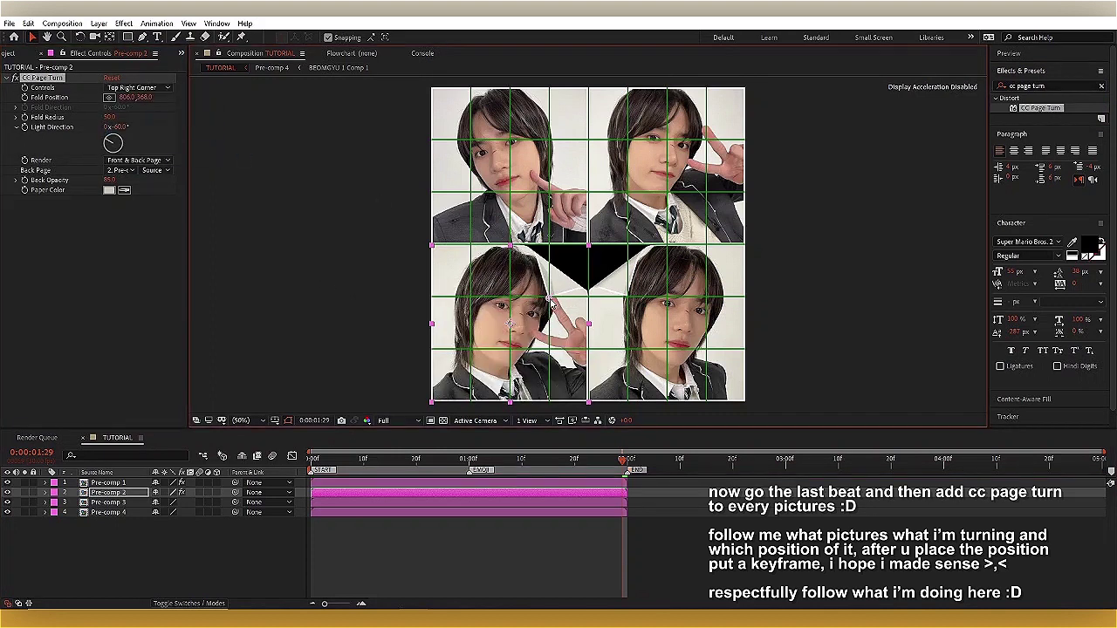
{"action": "left_click", "coordinate": [28, 99]}
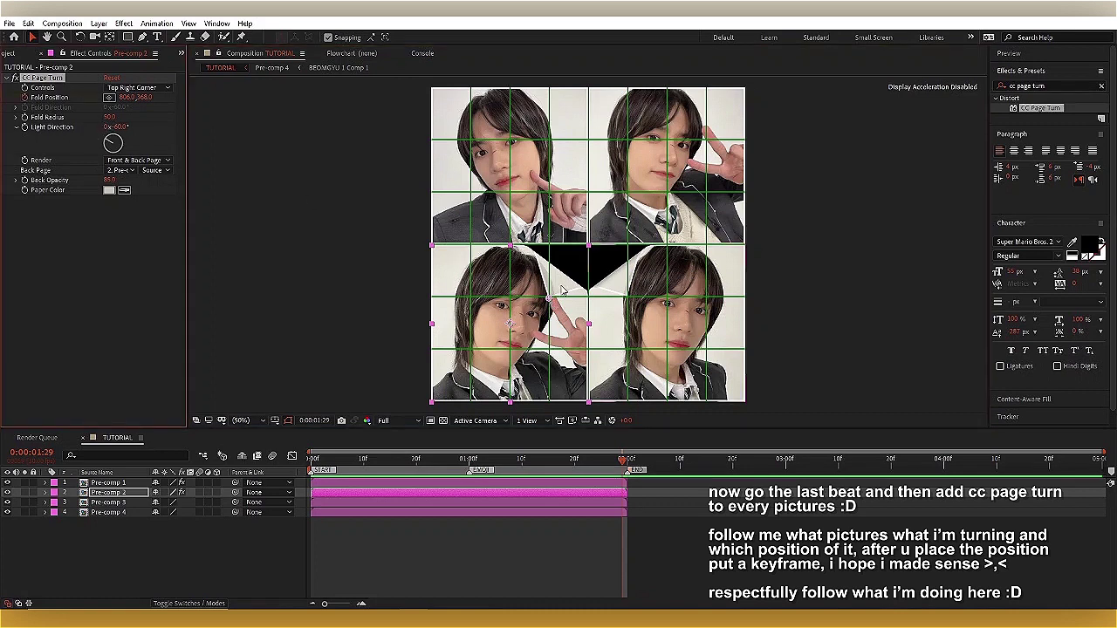
Step: Apply CC Page Turn to the top-right photo from its bottom-left corner and keyframe Fold Position
{"action": "left_click", "coordinate": [616, 503]}
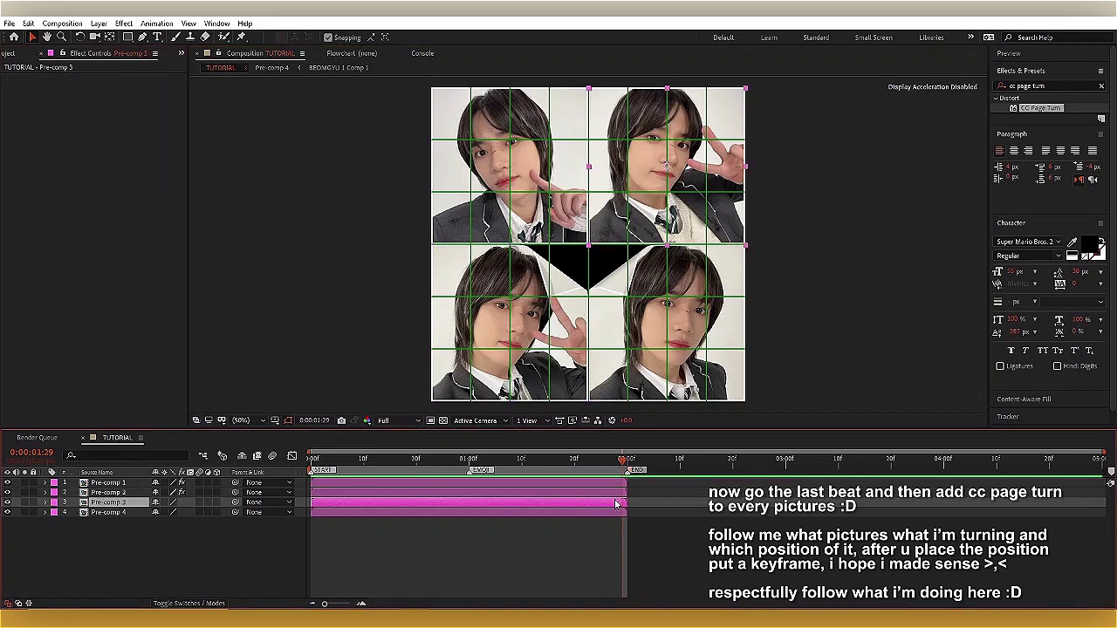
{"action": "left_click_drag", "start_coordinate": [1040, 107], "coordinate": [328, 180]}
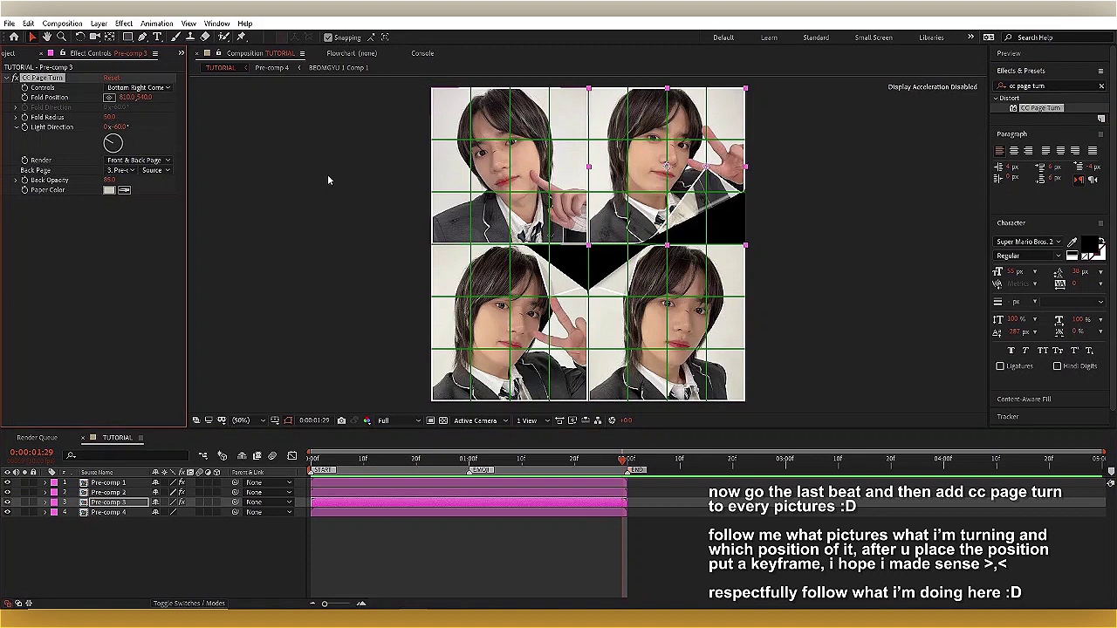
{"action": "left_click", "coordinate": [140, 88]}
{"action": "left_click", "coordinate": [151, 140]}
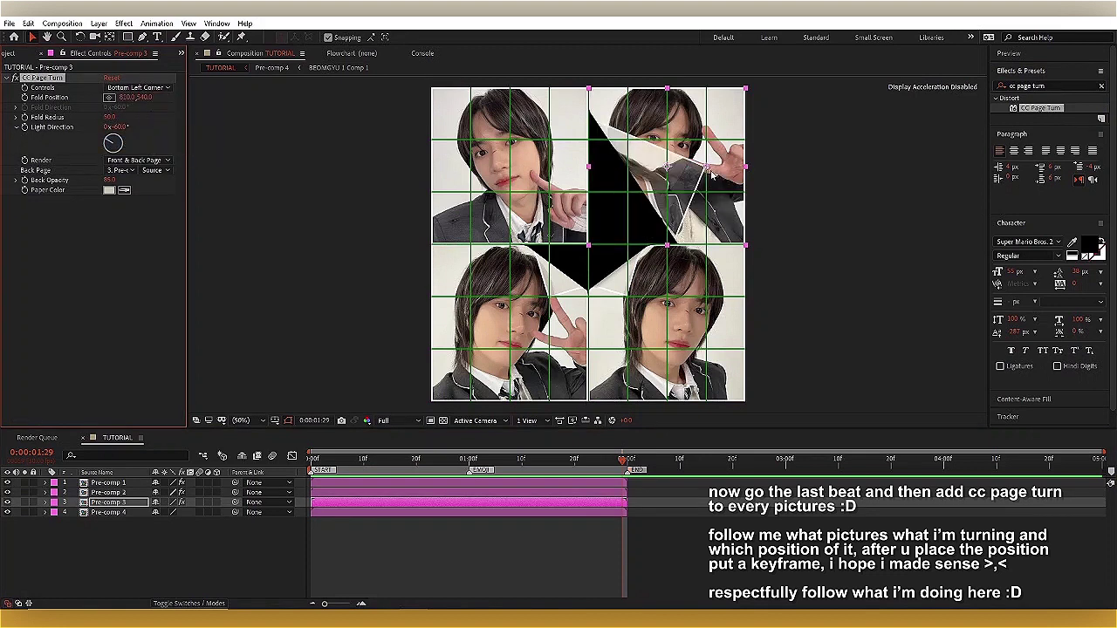
{"action": "left_click_drag", "start_coordinate": [711, 174], "coordinate": [628, 196]}
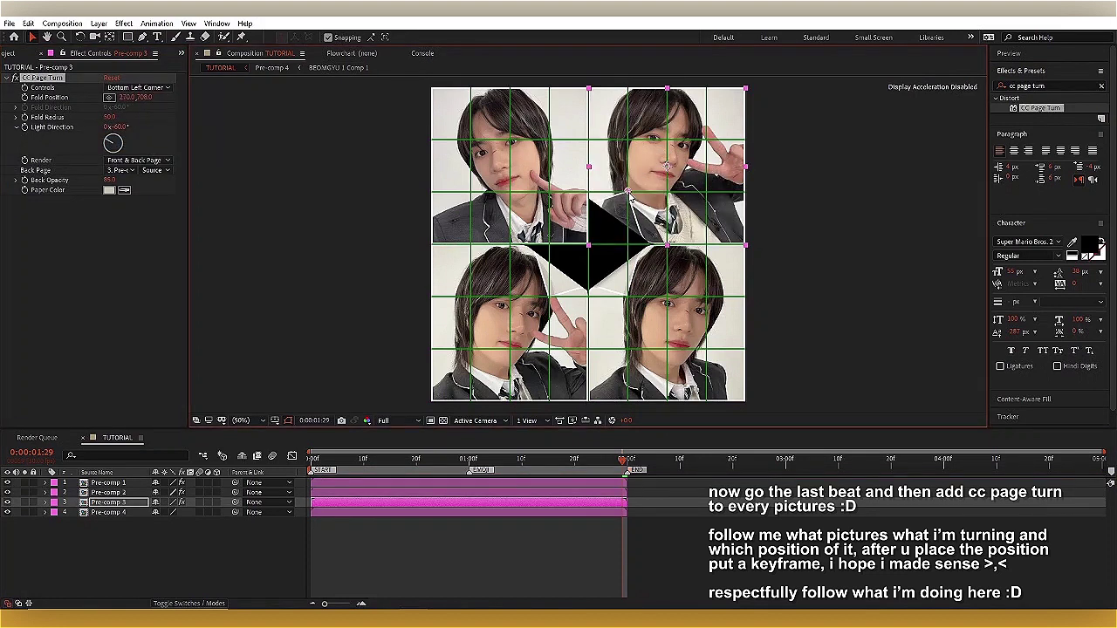
{"action": "left_click", "coordinate": [26, 102]}
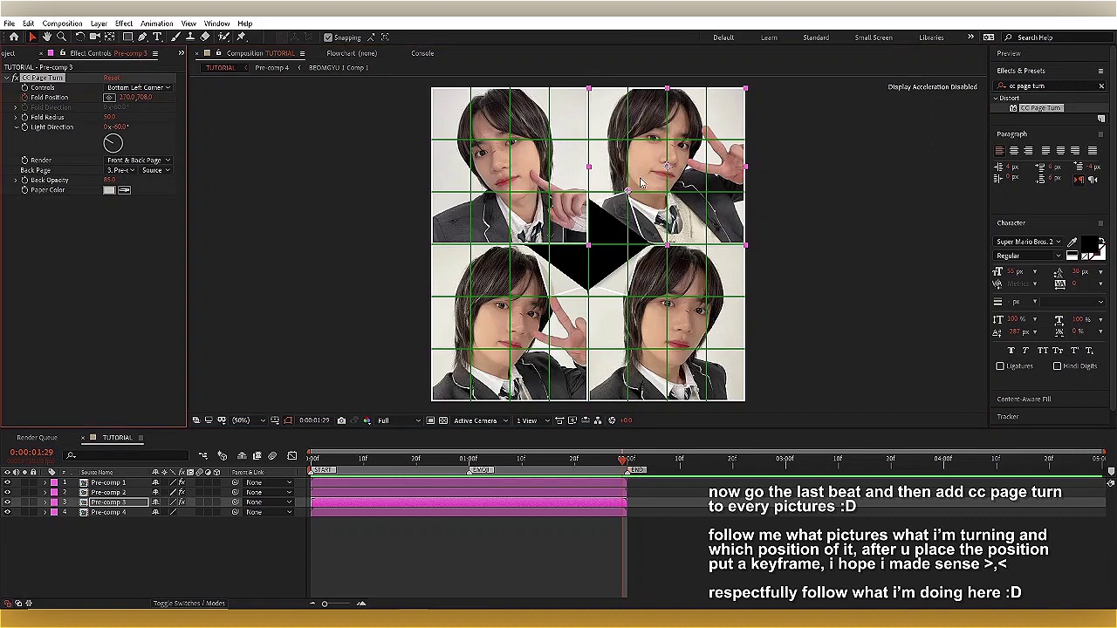
Step: Apply CC Page Turn to the top-left photo, fold toward its bottom-right corner, and keyframe it
{"action": "left_click", "coordinate": [602, 512]}
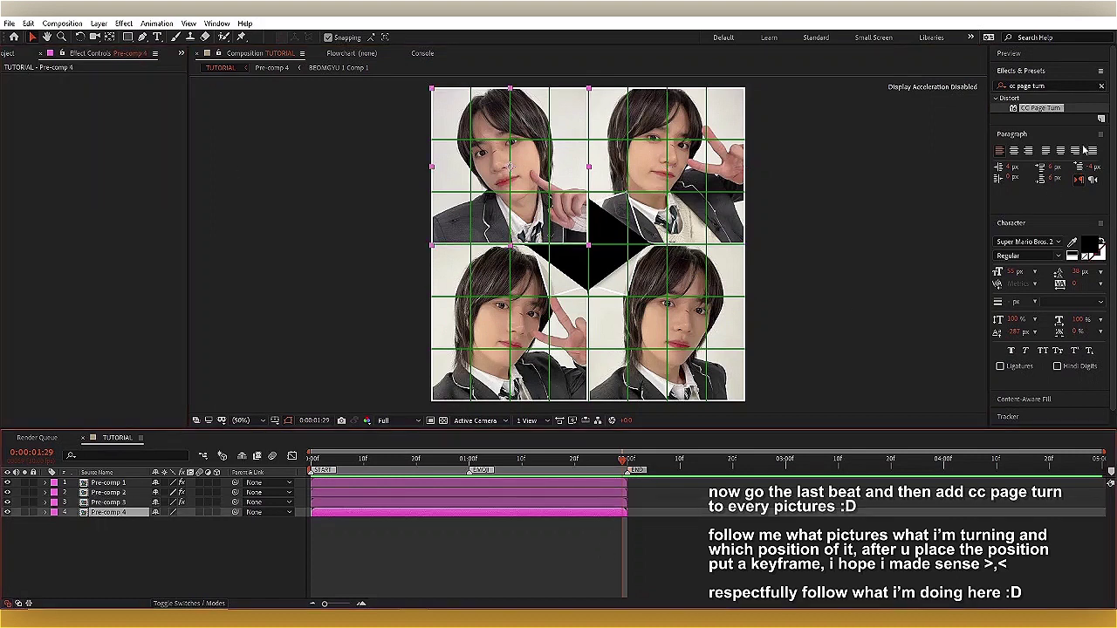
{"action": "double_click", "coordinate": [1040, 107]}
{"action": "left_click_drag", "start_coordinate": [549, 166], "coordinate": [548, 194]}
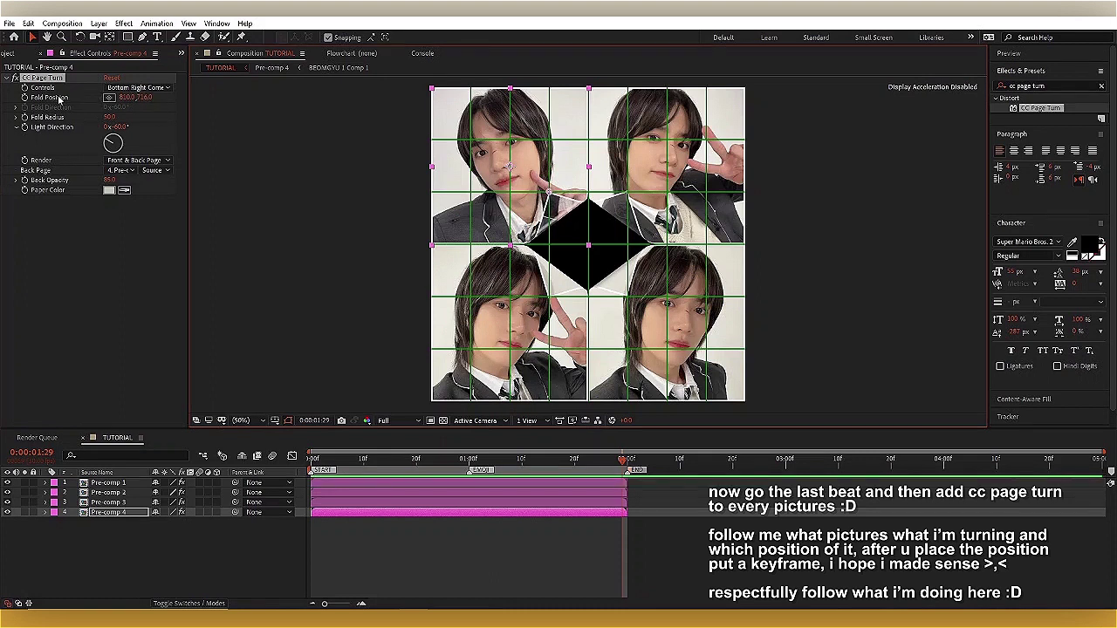
{"action": "left_click", "coordinate": [26, 100]}
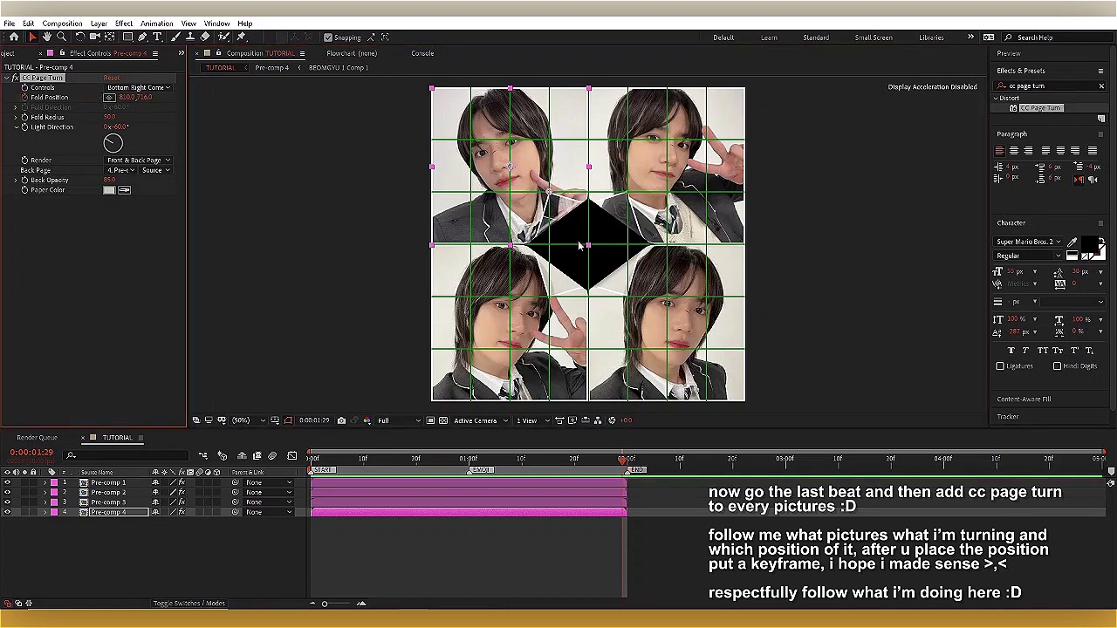
{"action": "left_click", "coordinate": [329, 485]}
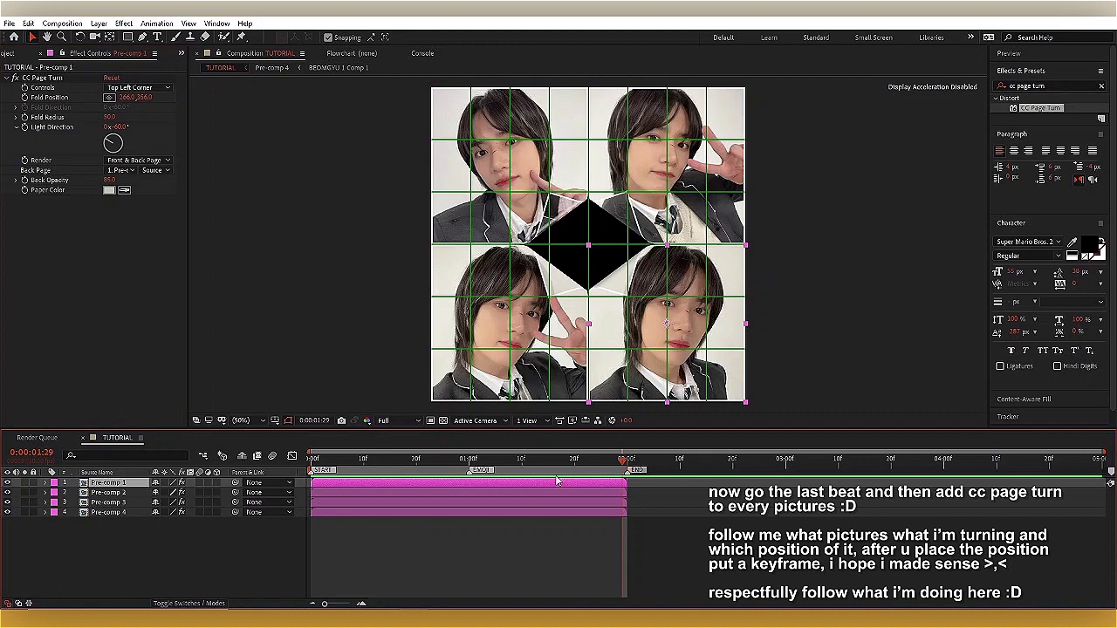
Step: Keyframe the bottom-right photo's Fold Position and reveal keyframed properties on all four layers
{"action": "left_click", "coordinate": [319, 535]}
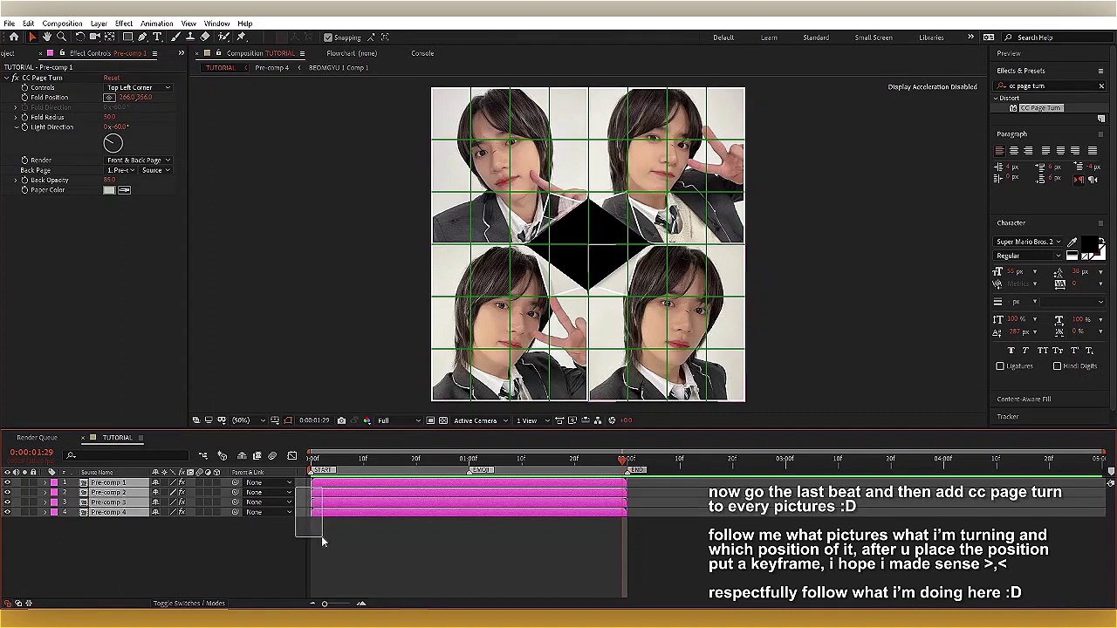
{"action": "left_click", "coordinate": [615, 488]}
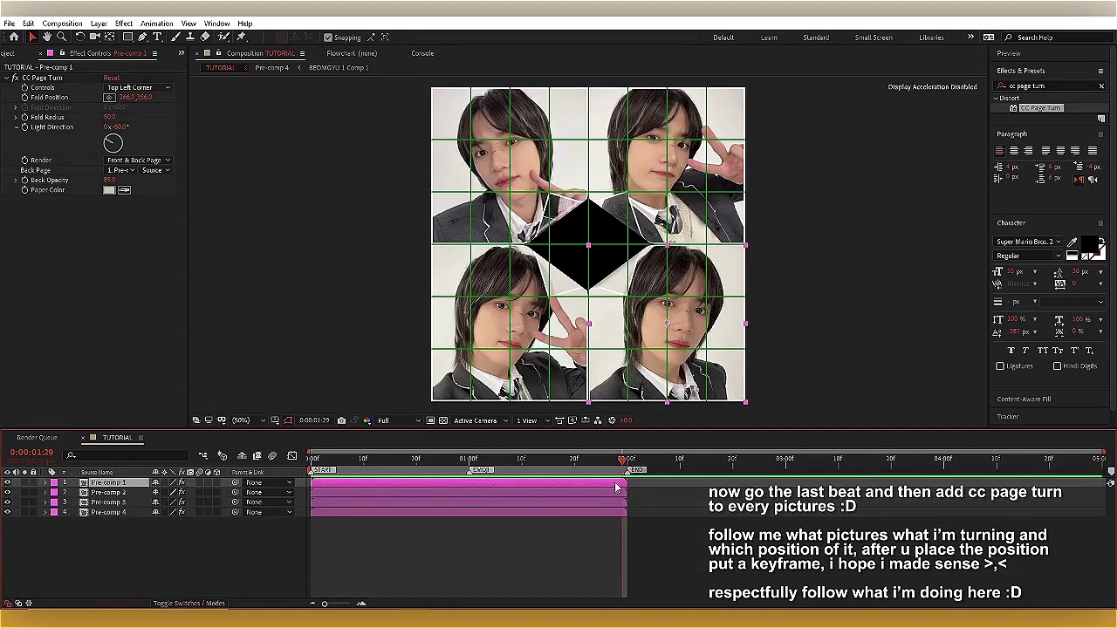
{"action": "left_click", "coordinate": [25, 97]}
{"action": "key", "text": "u"}
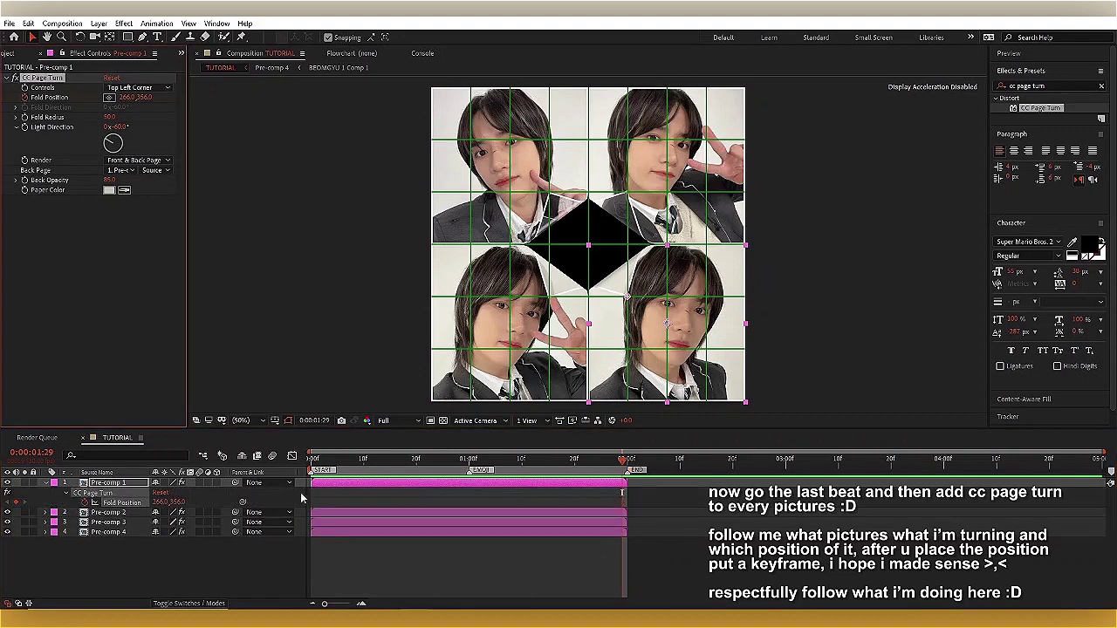
{"action": "key", "text": "u"}
{"action": "key", "text": "ctrl+a"}
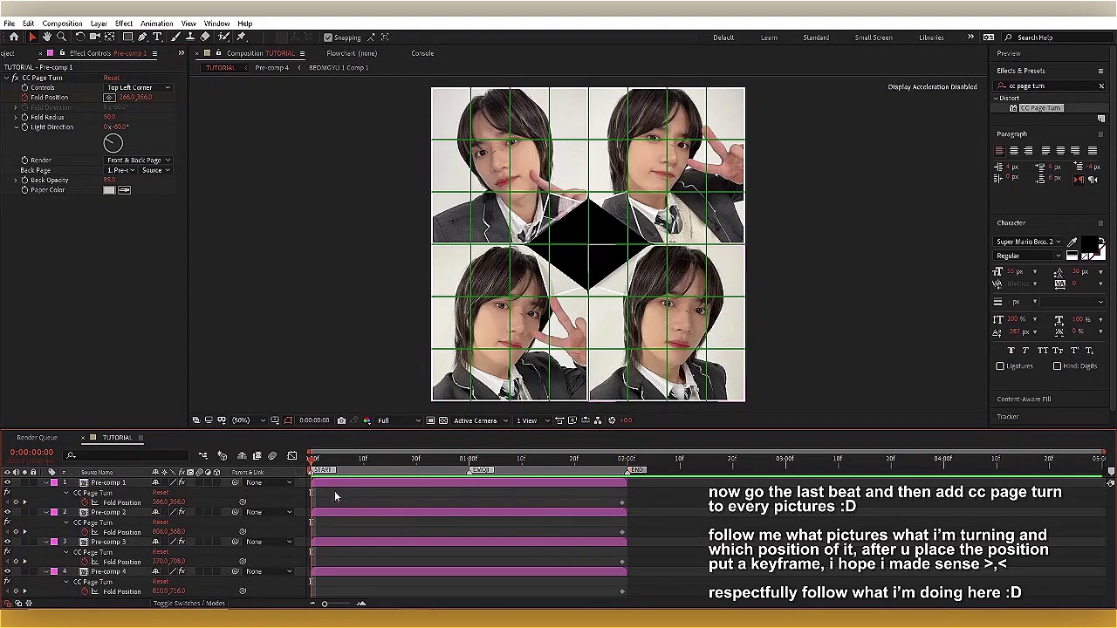
Step: At frame 0, fold the bottom-right and bottom-left photos fully out of view
{"action": "left_click", "coordinate": [610, 331]}
{"action": "left_click", "coordinate": [122, 502]}
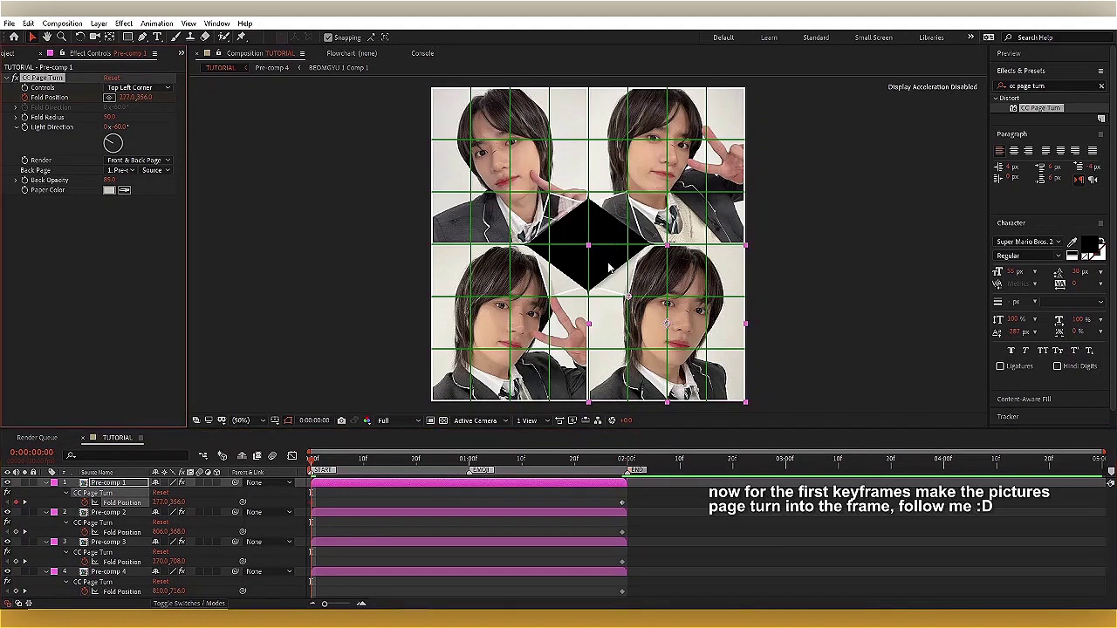
{"action": "left_click_drag", "start_coordinate": [628, 300], "coordinate": [871, 528]}
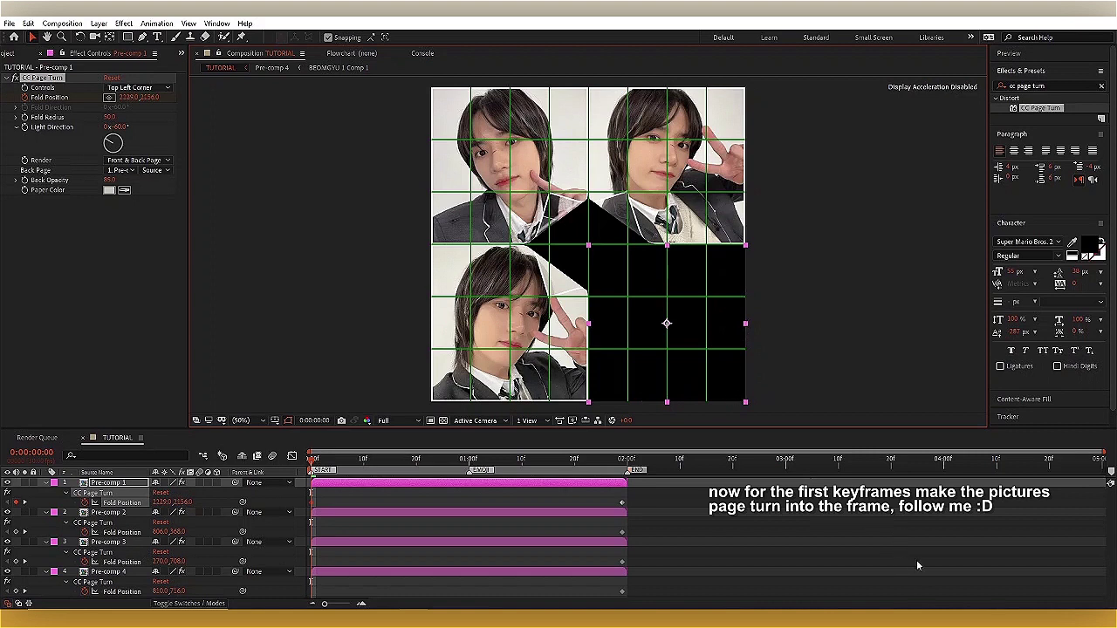
{"action": "left_click", "coordinate": [377, 513]}
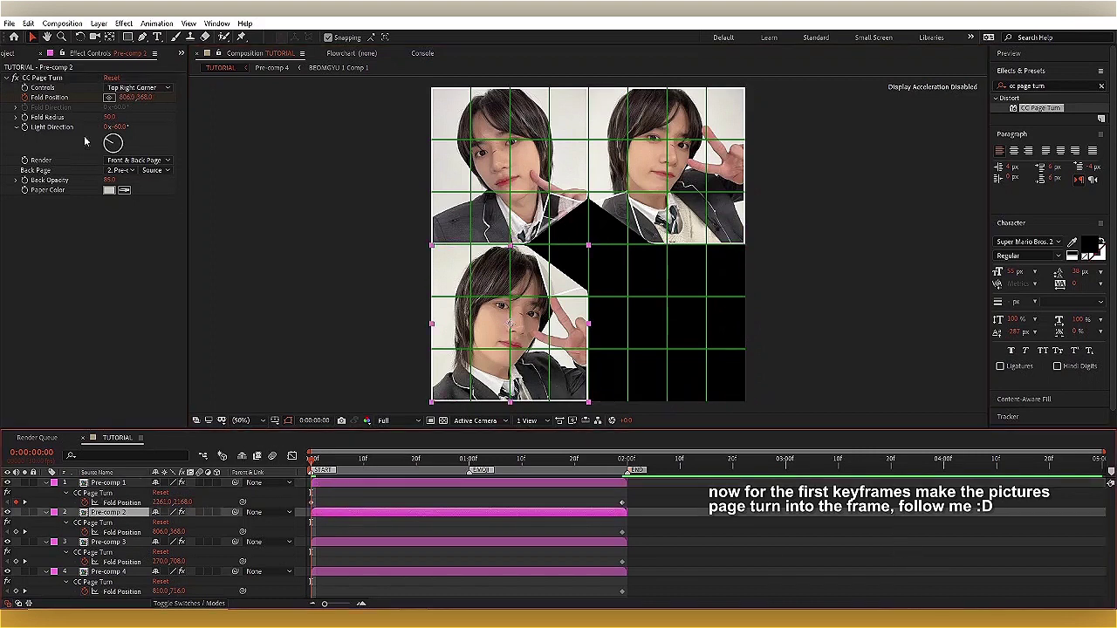
{"action": "left_click", "coordinate": [120, 105]}
{"action": "left_click_drag", "start_coordinate": [545, 300], "coordinate": [293, 517]}
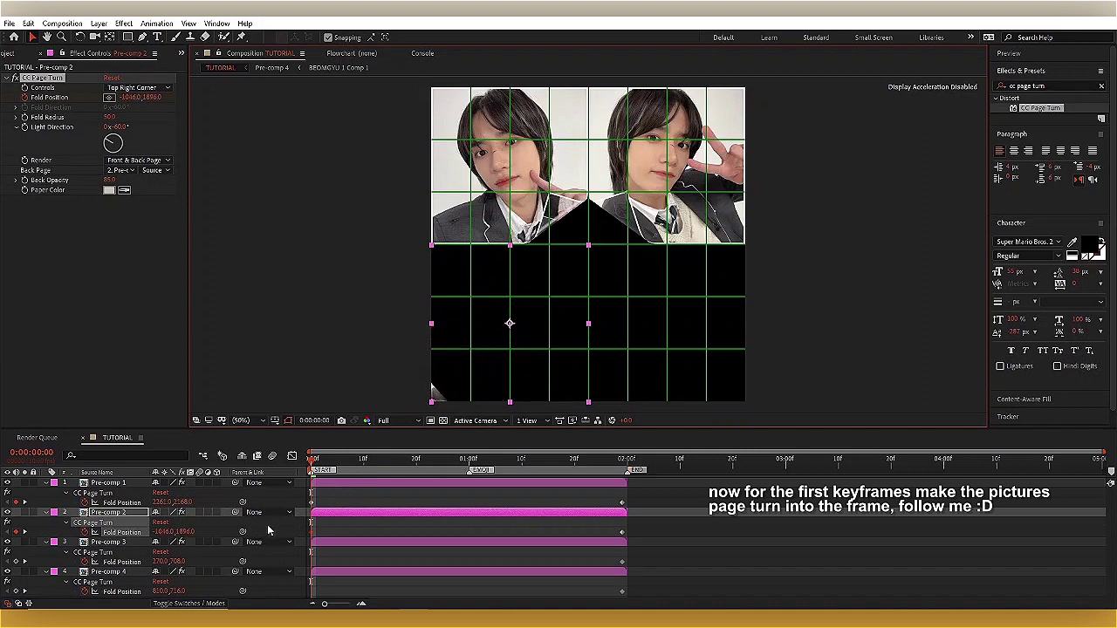
Step: At frame 0, fold the top-right and top-left photos fully out past their corners
{"action": "left_click", "coordinate": [361, 543]}
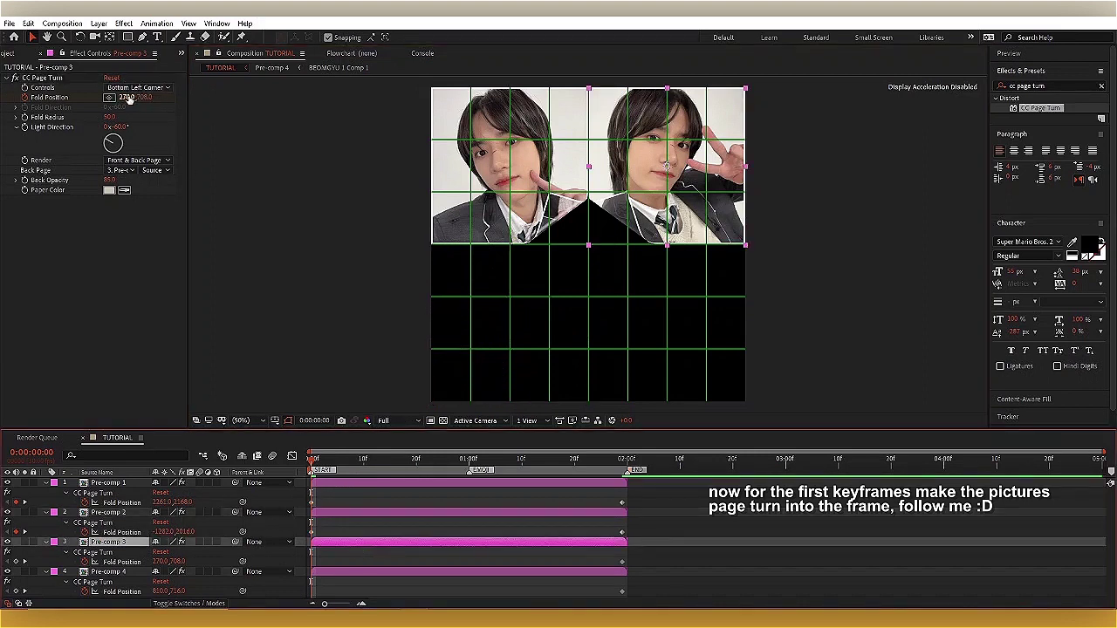
{"action": "left_click_drag", "start_coordinate": [628, 190], "coordinate": [766, 114]}
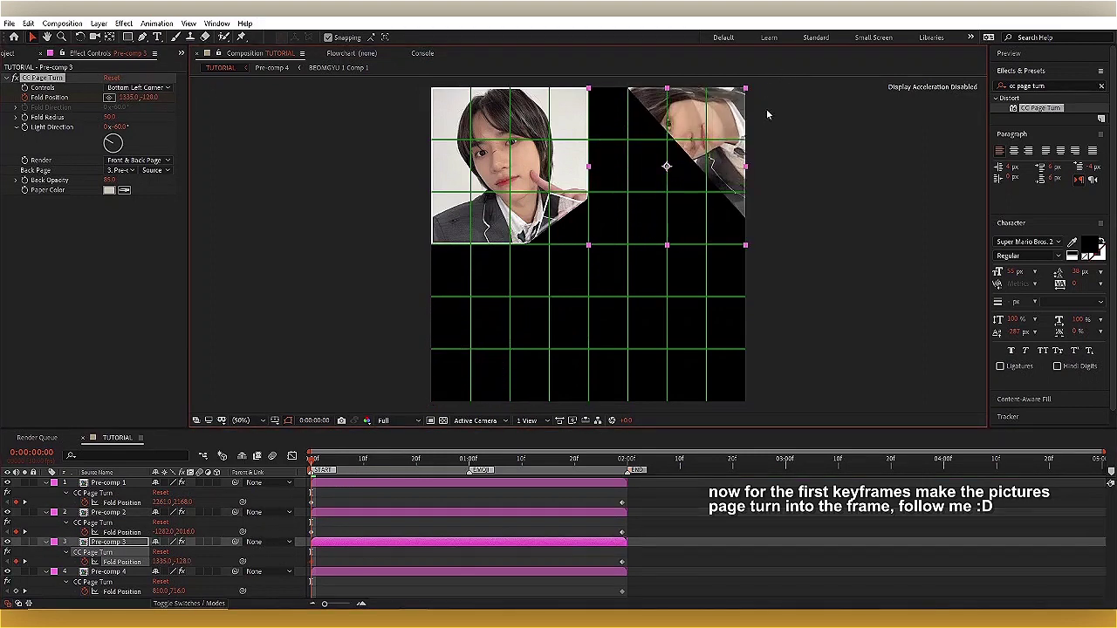
{"action": "key", "text": "comma"}
{"action": "left_click_drag", "start_coordinate": [690, 152], "coordinate": [735, 109]}
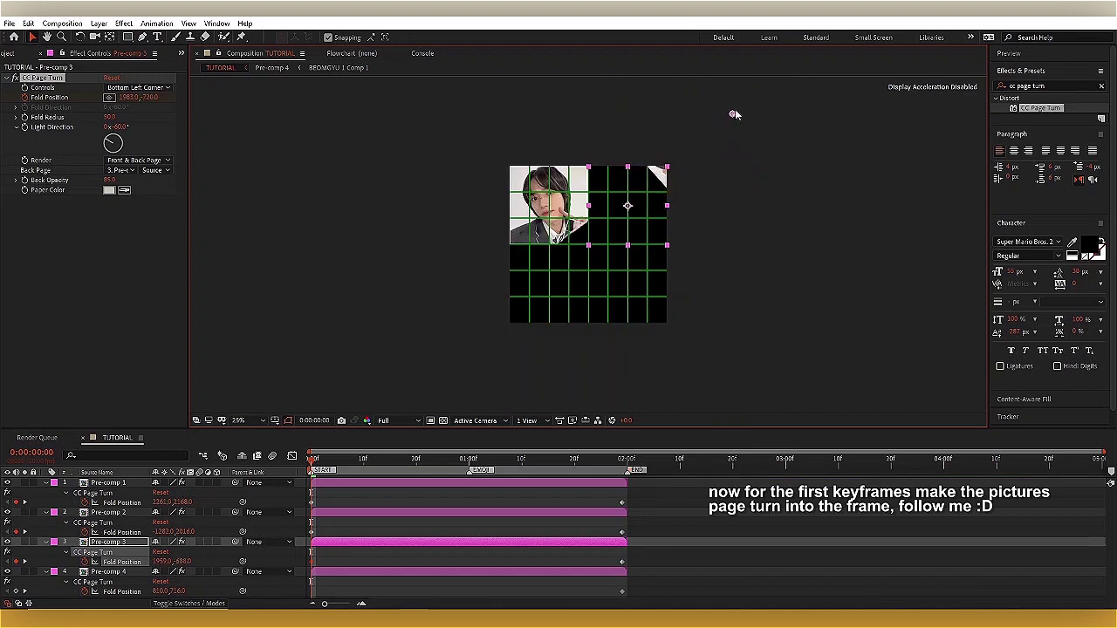
{"action": "left_click", "coordinate": [341, 573]}
{"action": "left_click", "coordinate": [123, 99]}
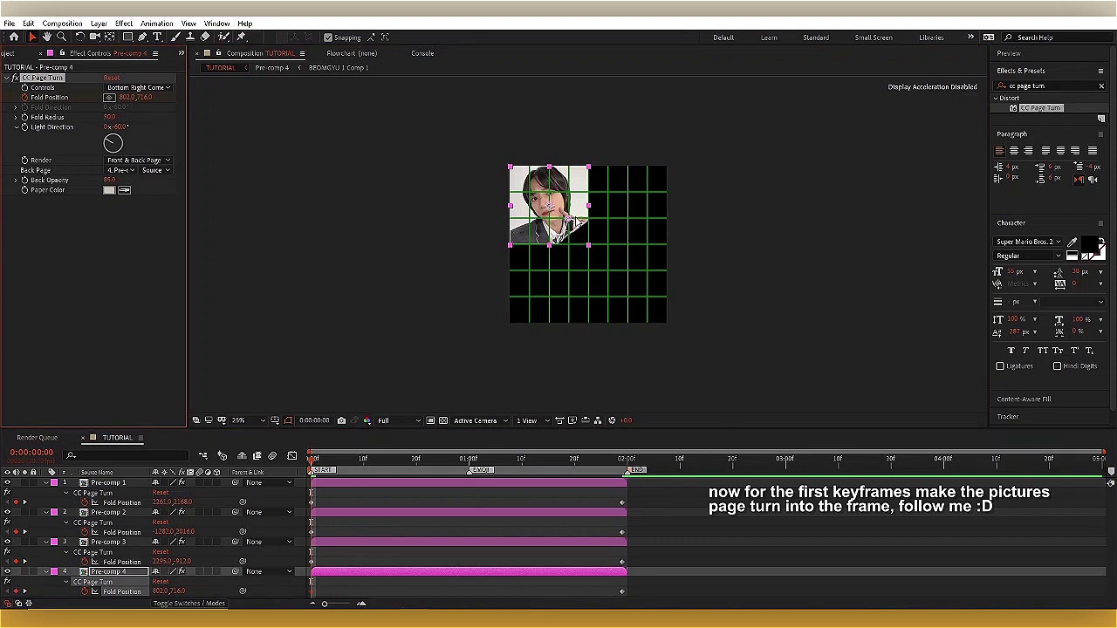
{"action": "left_click_drag", "start_coordinate": [576, 221], "coordinate": [419, 109]}
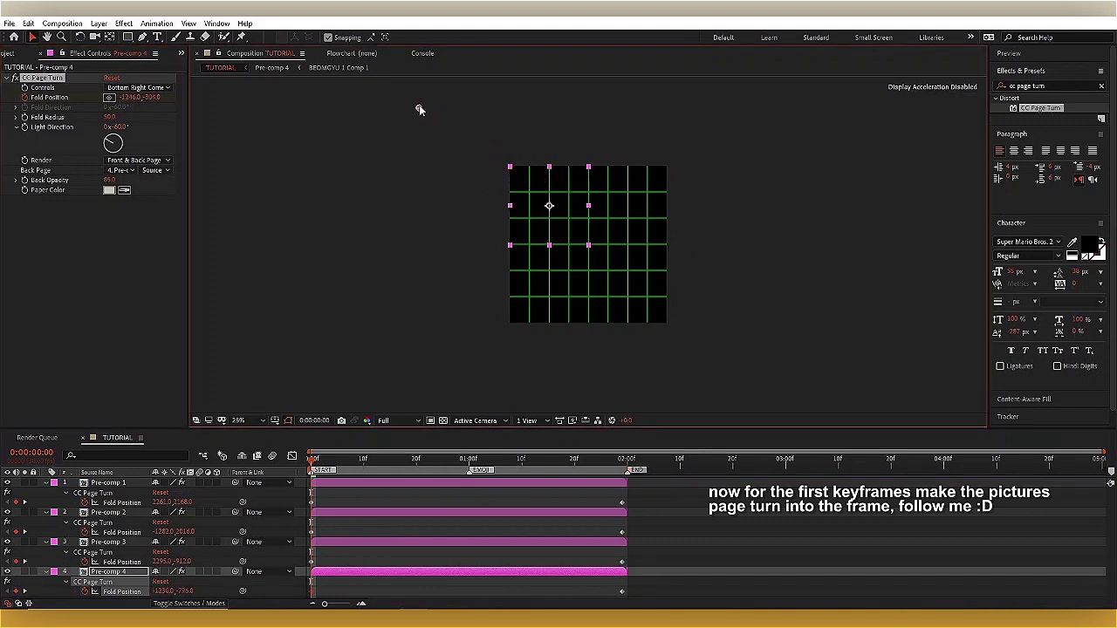
Step: Fit the composition in the viewer and set the preview resolution to Quarter
{"action": "left_click", "coordinate": [238, 420]}
{"action": "left_click", "coordinate": [255, 223]}
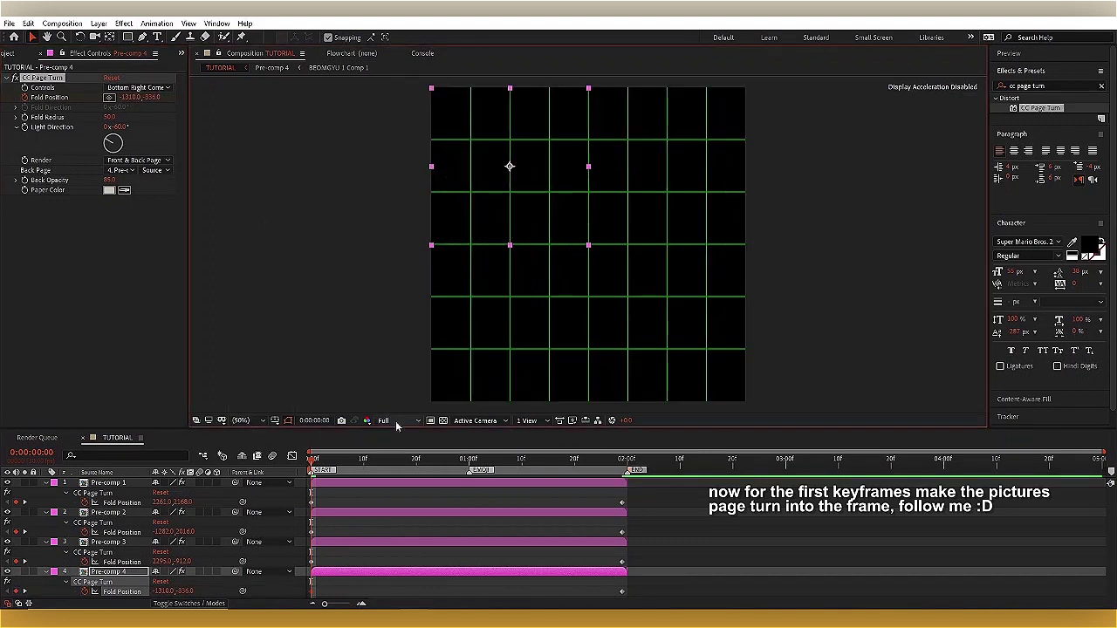
{"action": "left_click", "coordinate": [399, 421]}
{"action": "left_click", "coordinate": [398, 486]}
Step: Select all page-turn keyframes and show the editable speed graph in the Graph Editor
{"action": "left_click_drag", "start_coordinate": [668, 493], "coordinate": [299, 599]}
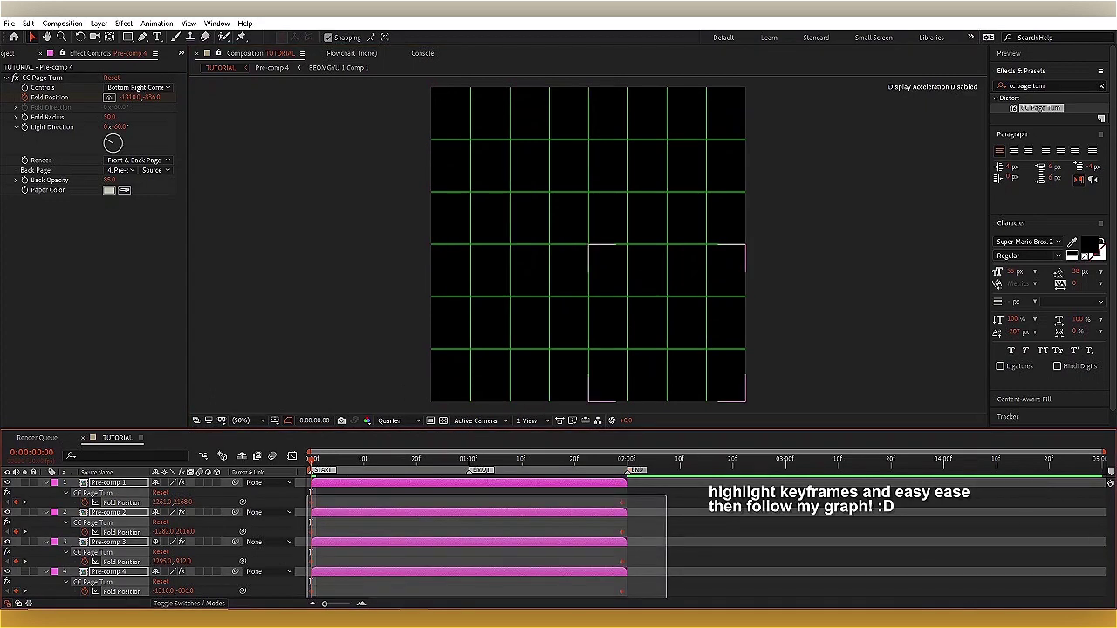
{"action": "key", "text": "shift+F3"}
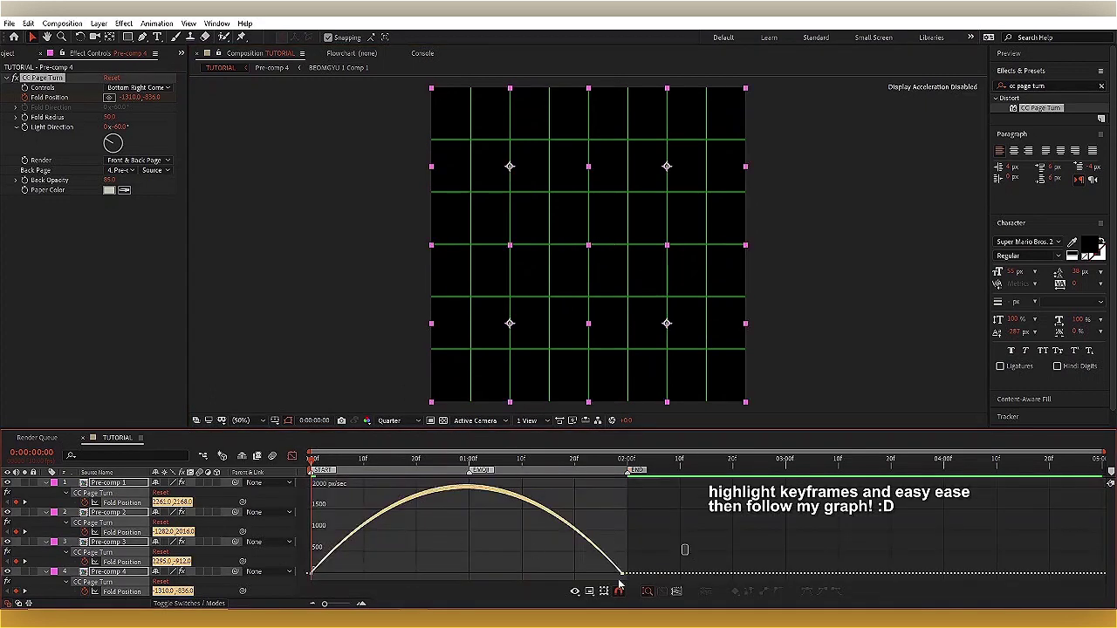
{"action": "left_click", "coordinate": [590, 590]}
{"action": "left_click", "coordinate": [634, 481]}
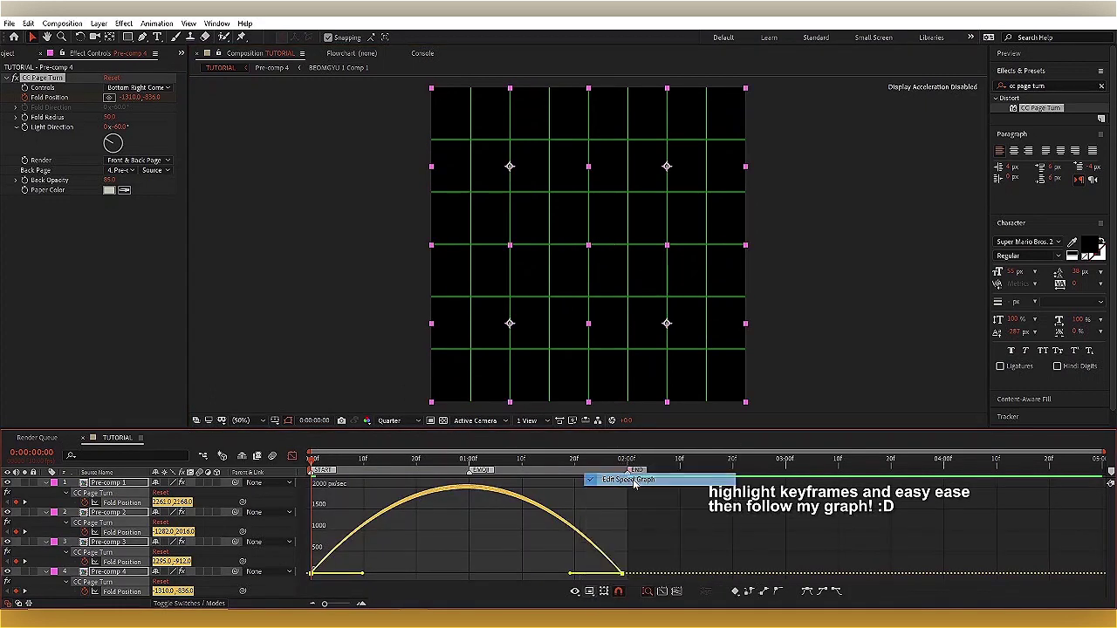
{"action": "left_click", "coordinate": [686, 568]}
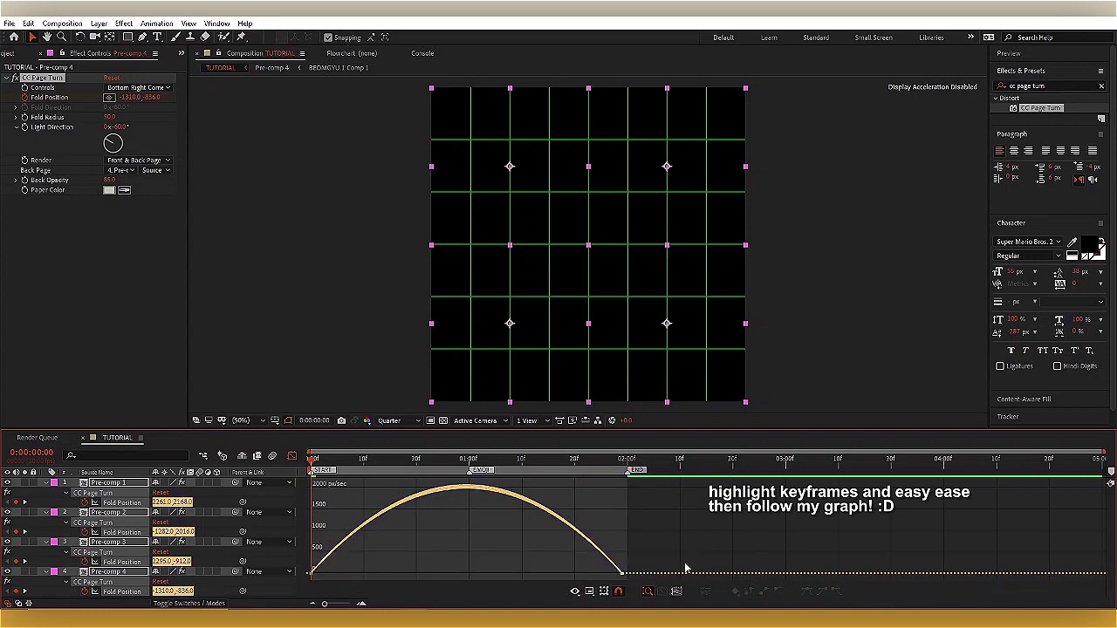
Step: Drag the influence handles so speed peaks near the start and eases to a slow finish
{"action": "key", "text": "ctrl+a"}
{"action": "left_click_drag", "start_coordinate": [568, 573], "coordinate": [465, 573]}
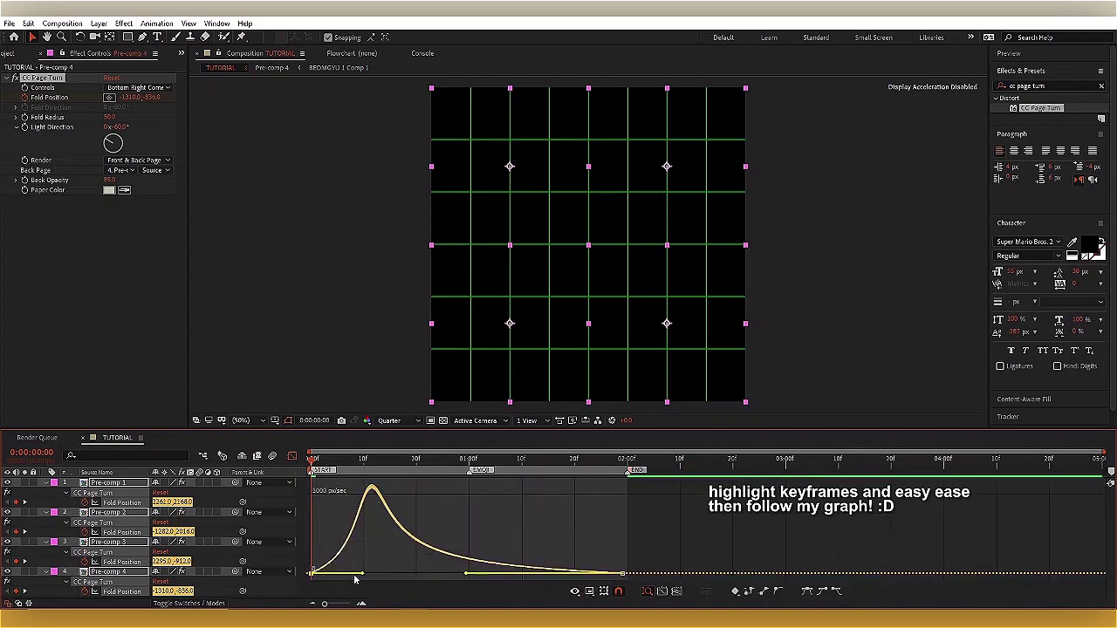
{"action": "left_click_drag", "start_coordinate": [364, 576], "coordinate": [316, 574]}
{"action": "left_click", "coordinate": [291, 456]}
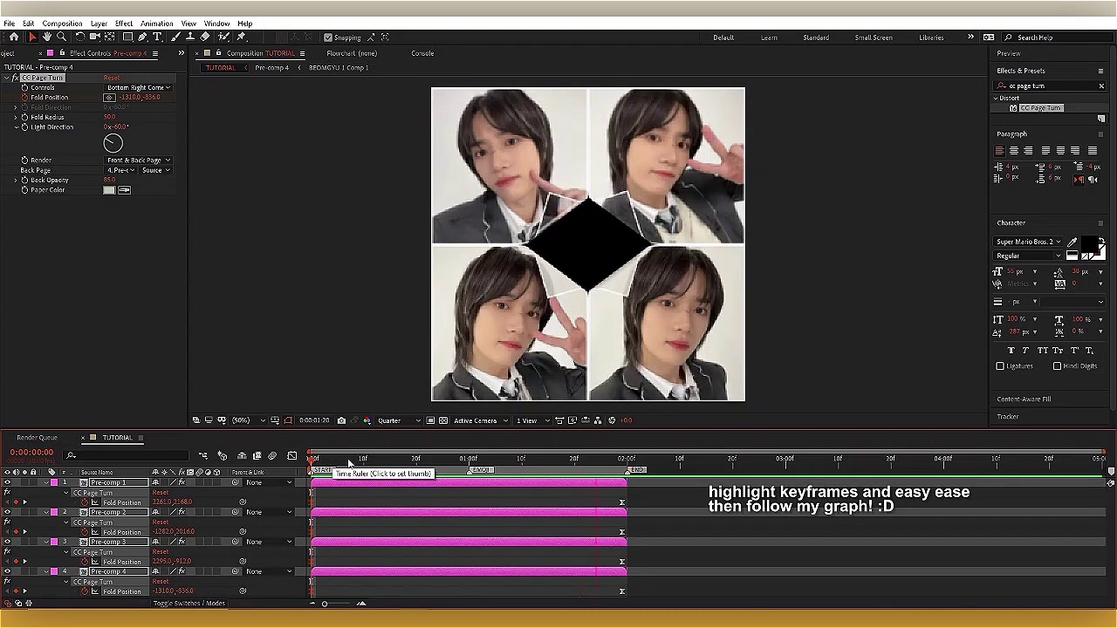
{"action": "key", "text": "space"}
{"action": "left_click", "coordinate": [259, 422]}
{"action": "left_click", "coordinate": [274, 229]}
Step: Scale all four photo layers to 55% at the frame where the photos are fully in
{"action": "key", "text": "u"}
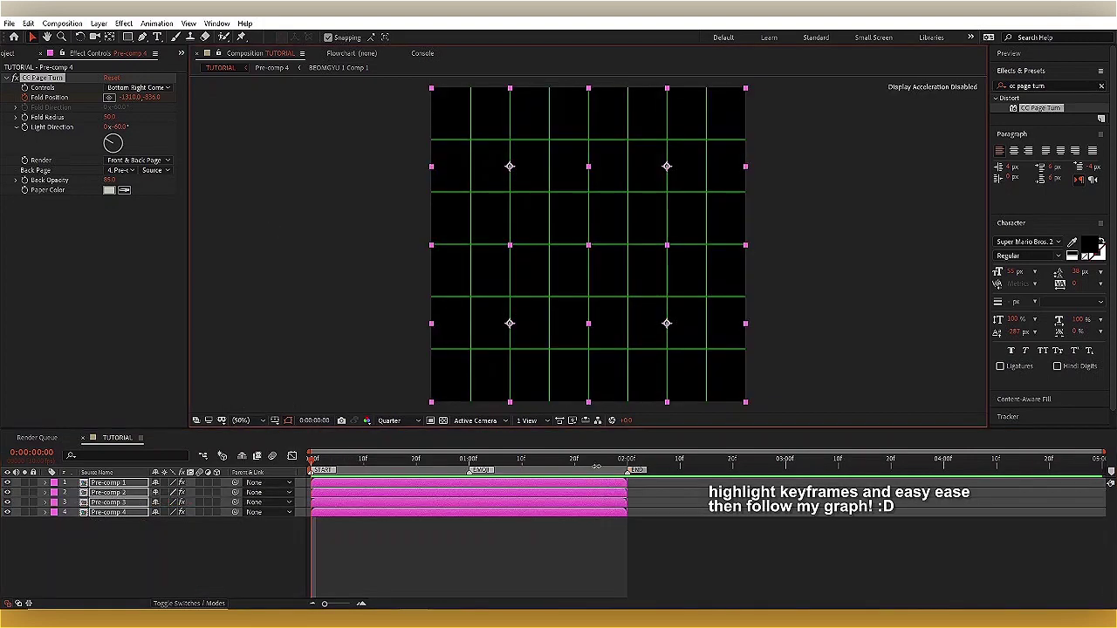
{"action": "left_click", "coordinate": [622, 461]}
{"action": "key", "text": "s"}
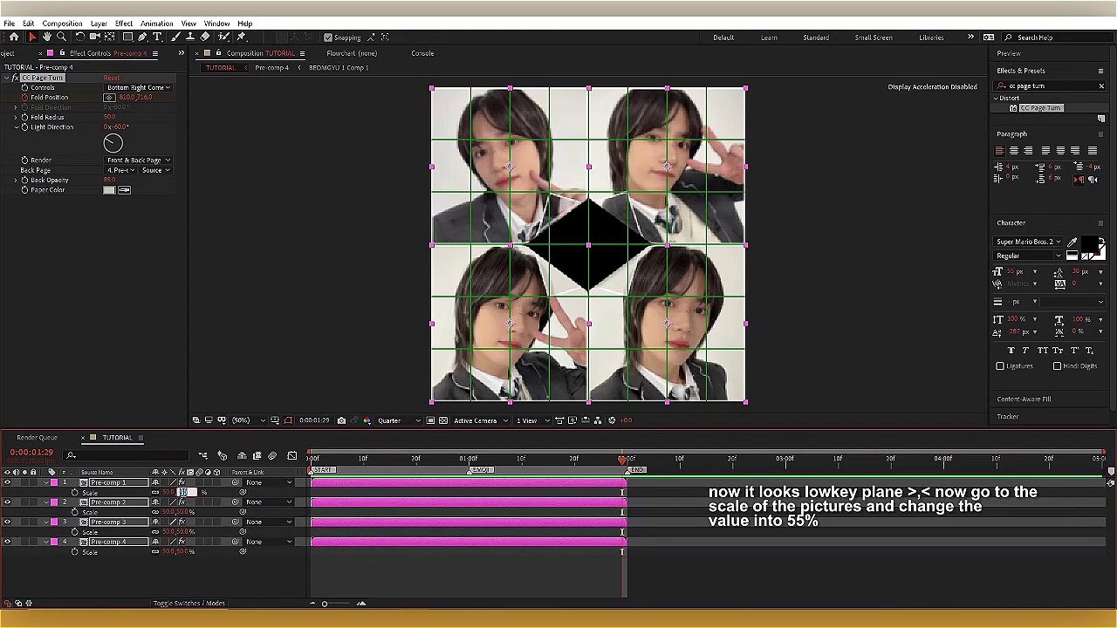
{"action": "key", "text": "Return"}
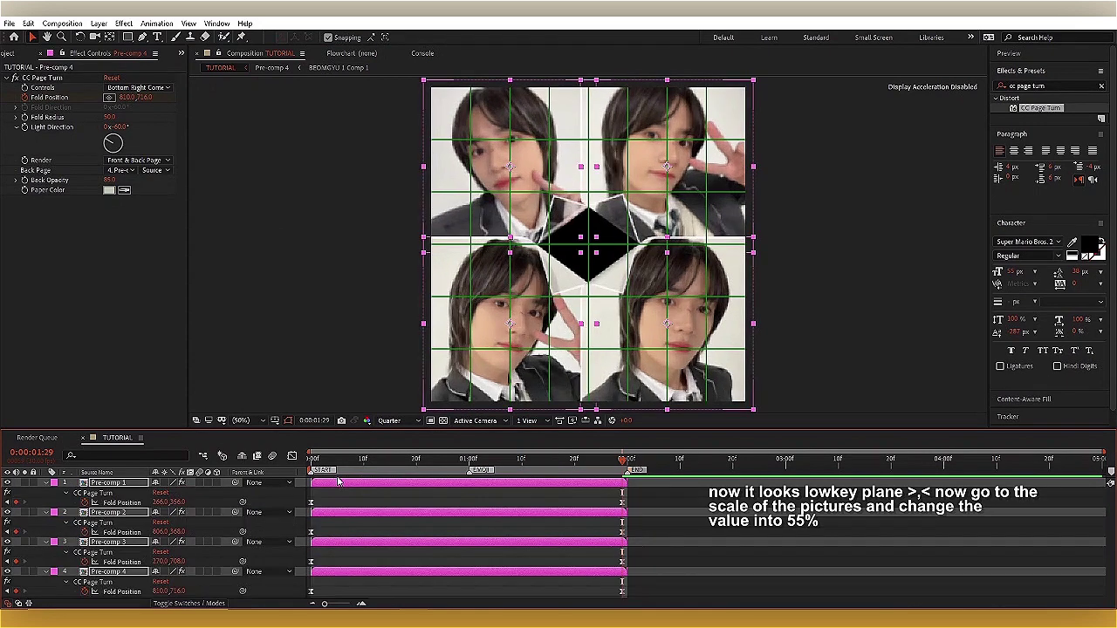
{"action": "key", "text": "s"}
Step: Tilt Pre-comp 1 and Pre-comp 2 slightly with about 5° of rotation
{"action": "left_click", "coordinate": [587, 511]}
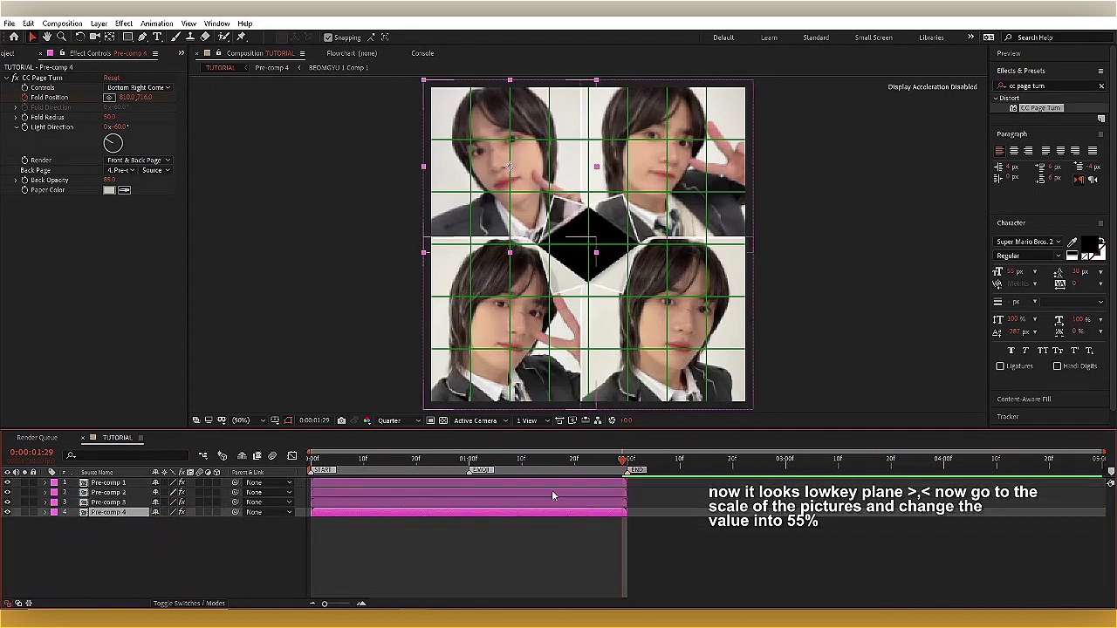
{"action": "left_click", "coordinate": [441, 482]}
{"action": "key", "text": "r"}
{"action": "left_click", "coordinate": [404, 561]}
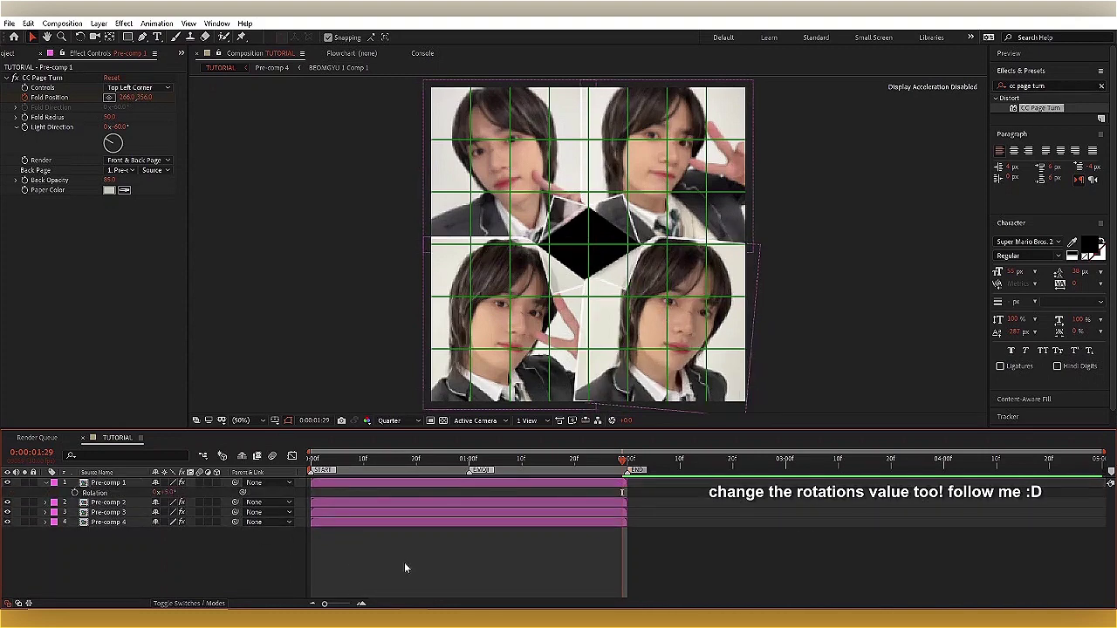
{"action": "left_click", "coordinate": [389, 507]}
{"action": "key", "text": "r"}
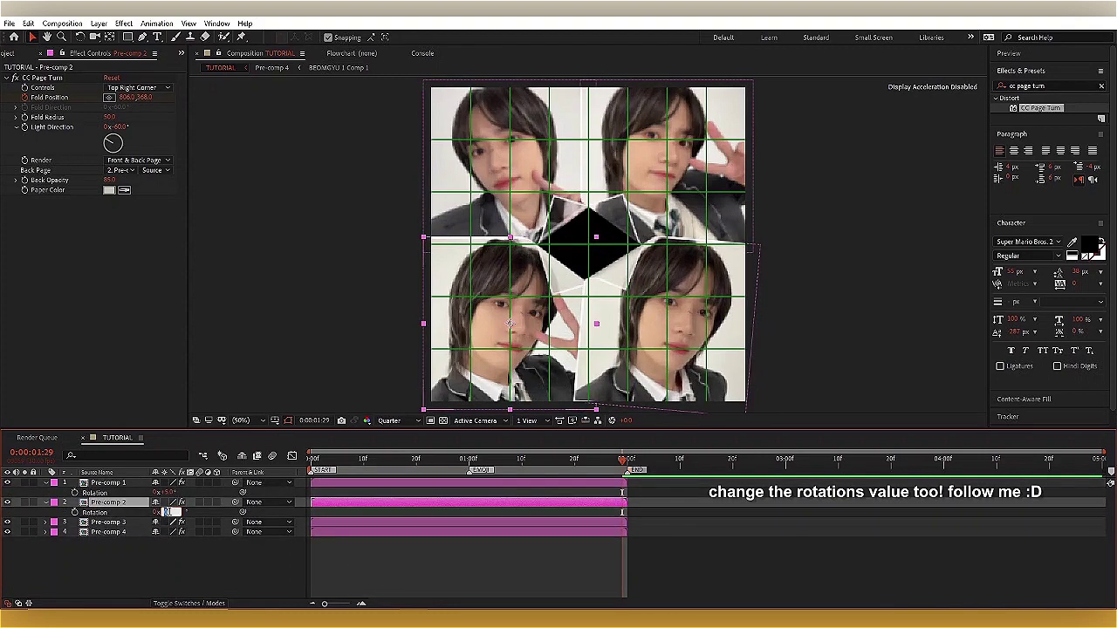
{"action": "left_click_drag", "start_coordinate": [170, 513], "coordinate": [175, 518]}
Step: Tilt Pre-comp 3 slightly and rotate Pre-comp 4 to -5°
{"action": "left_click", "coordinate": [459, 521]}
{"action": "key", "text": "r"}
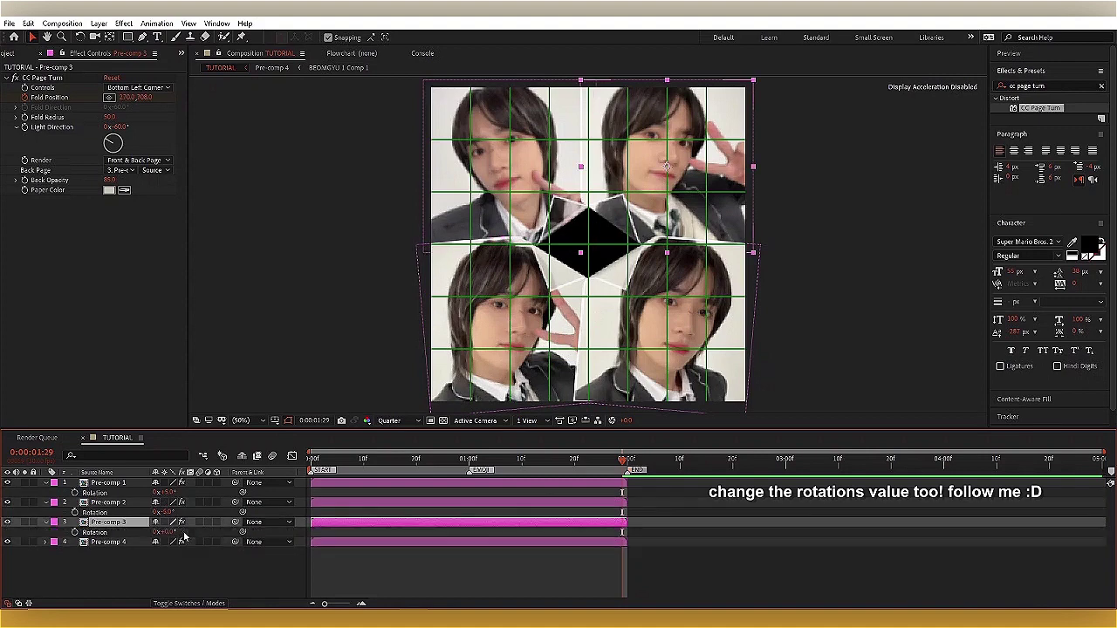
{"action": "left_click", "coordinate": [171, 532]}
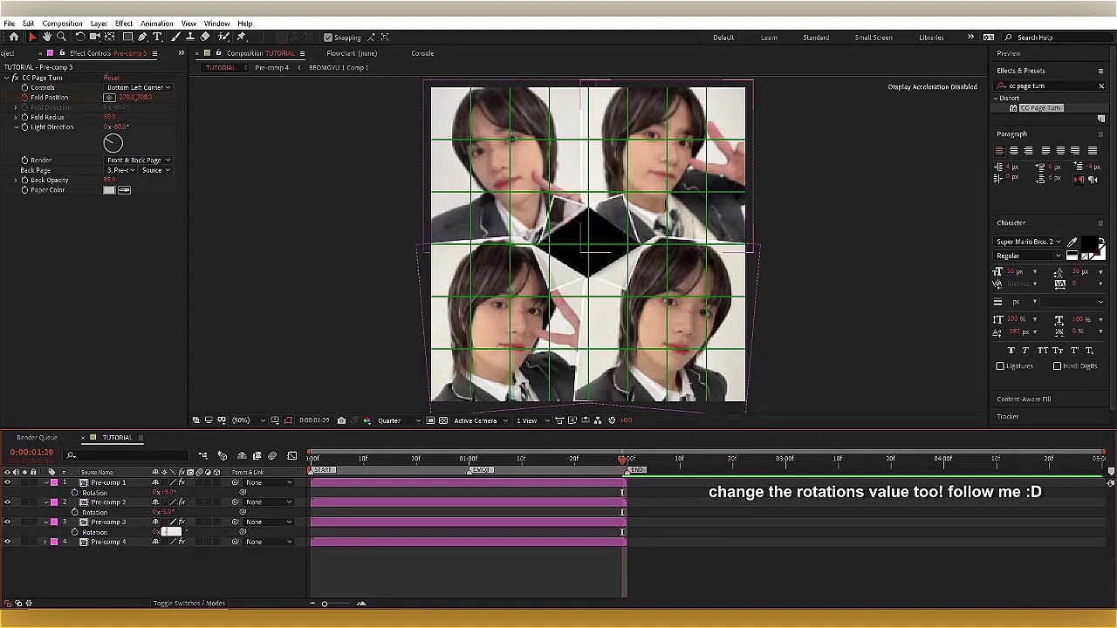
{"action": "key", "text": "Return"}
{"action": "key", "text": "ctrl+Down"}
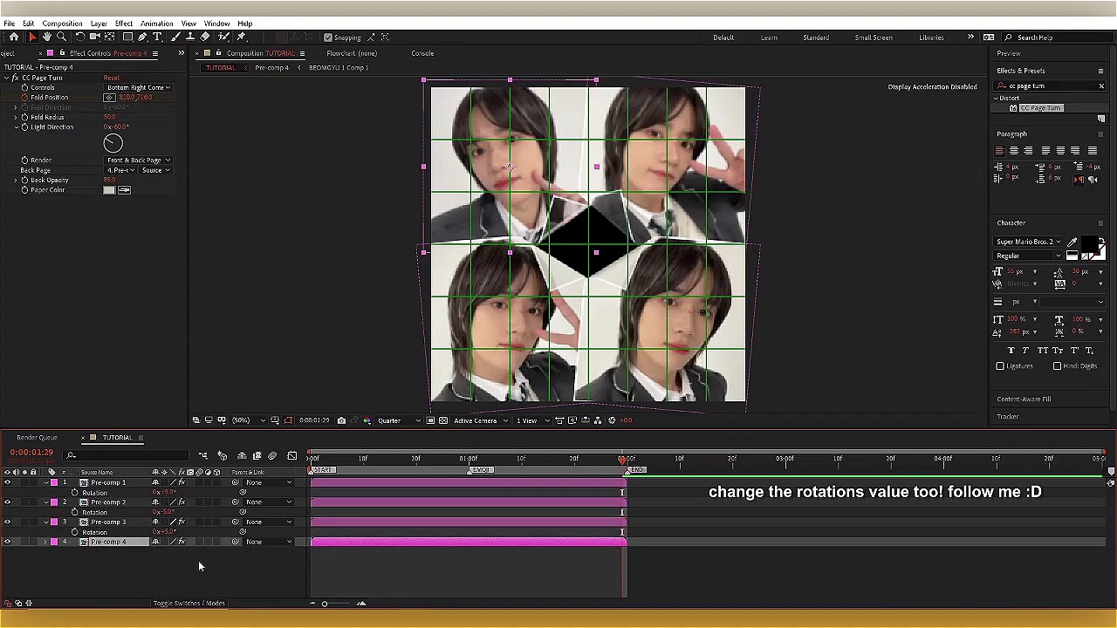
{"action": "left_click", "coordinate": [413, 558]}
{"action": "type", "text": "-5"}
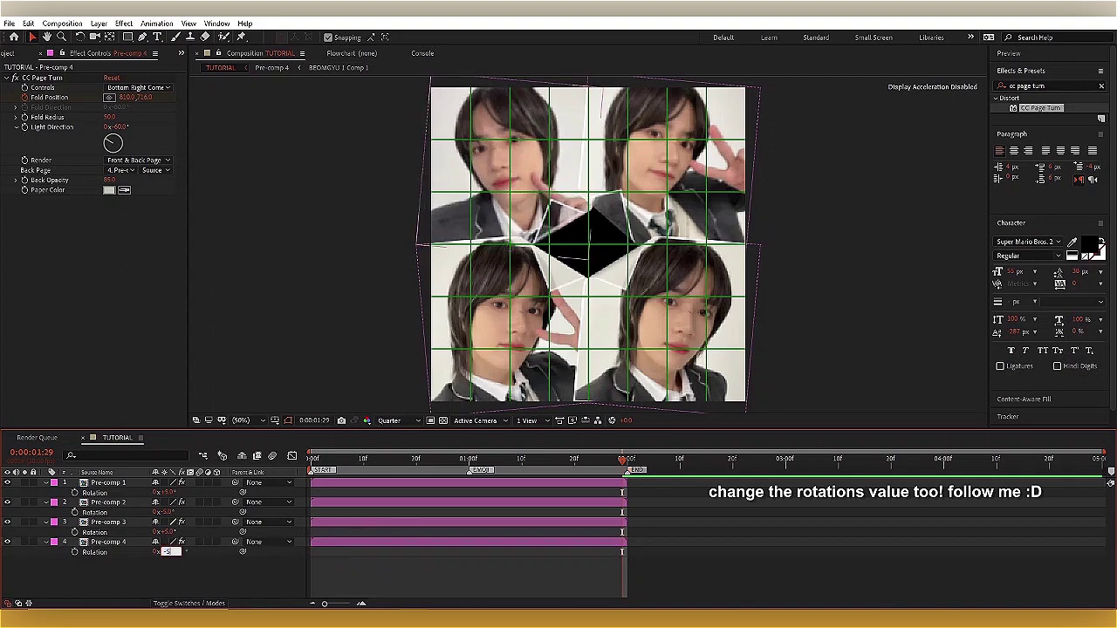
{"action": "key", "text": "Return"}
Step: Check the four layers' 55% scale, then scrub the page-turn animation from the start
{"action": "key", "text": "ctrl+a"}
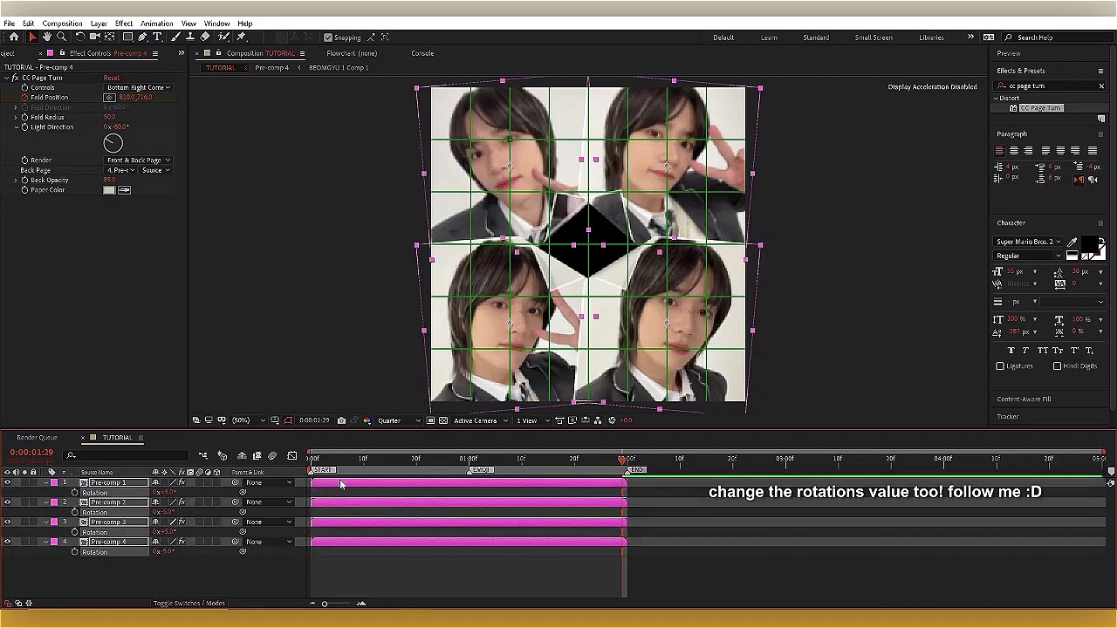
{"action": "key", "text": "s"}
{"action": "key", "text": "s"}
{"action": "left_click", "coordinate": [363, 546]}
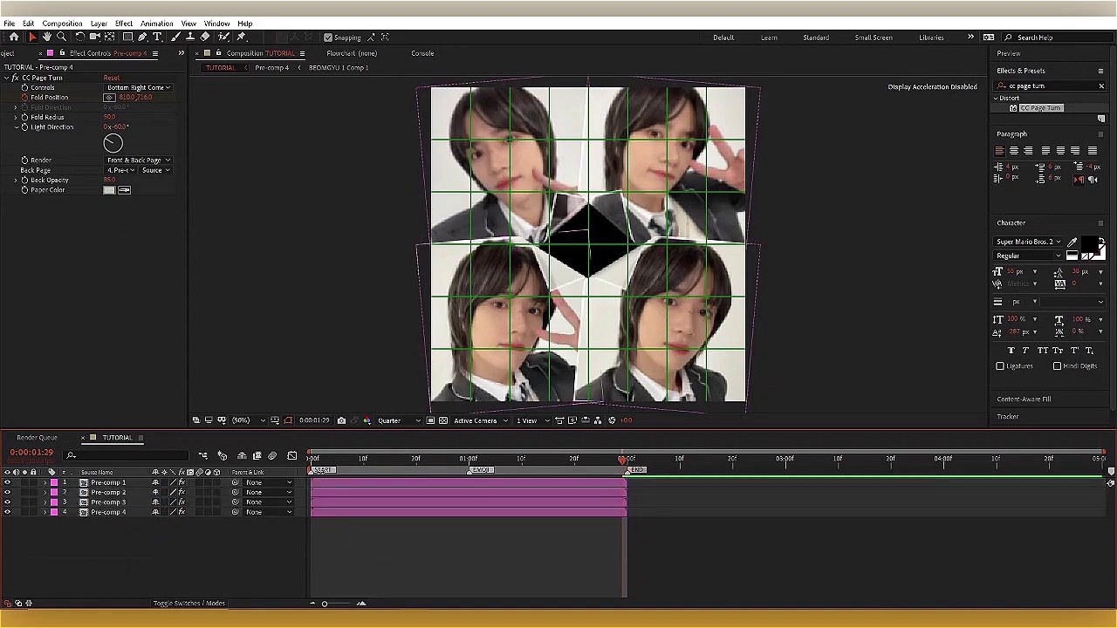
{"action": "key", "text": "Home"}
{"action": "left_click_drag", "start_coordinate": [330, 463], "coordinate": [607, 459]}
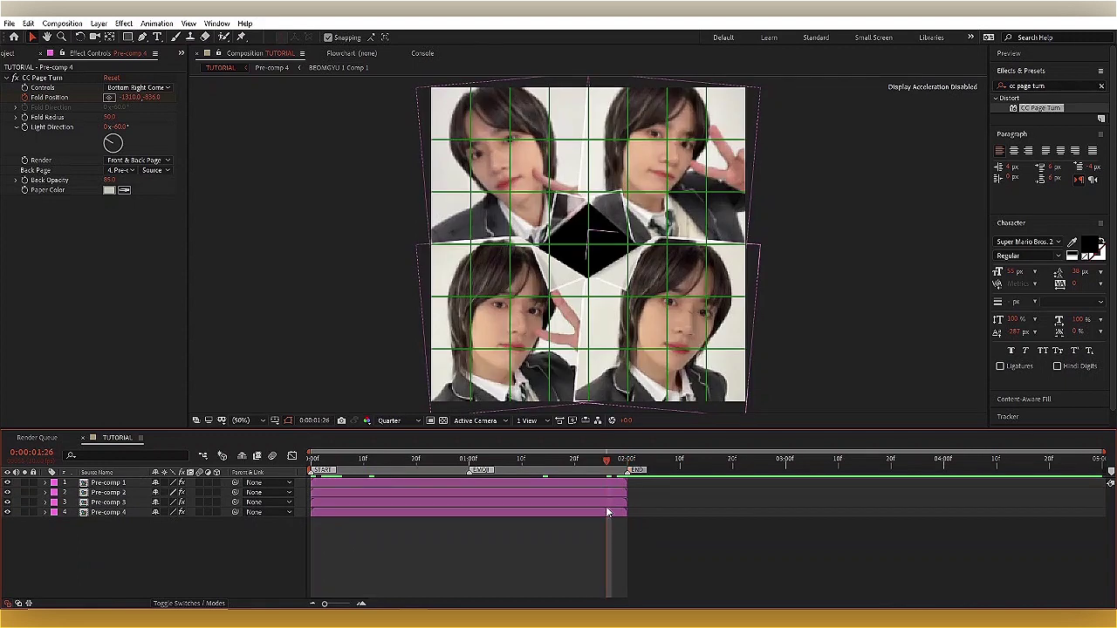
Step: Delay Pre-comp 2's layer bar by a few frames and preview the staggered page-turns
{"action": "left_click", "coordinate": [605, 506]}
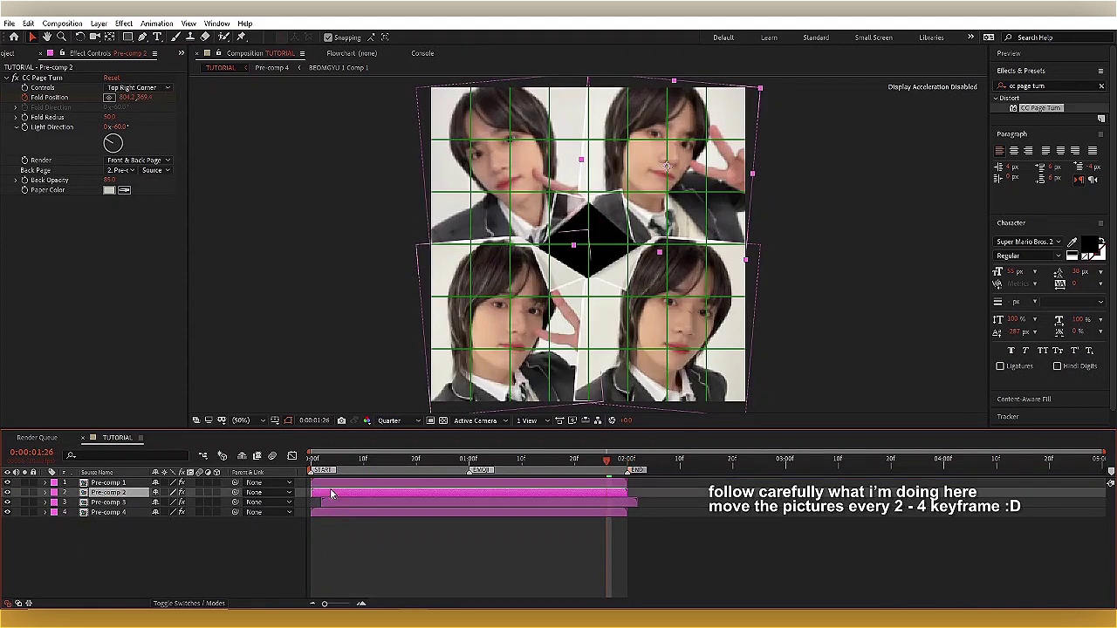
{"action": "left_click_drag", "start_coordinate": [328, 493], "coordinate": [381, 482]}
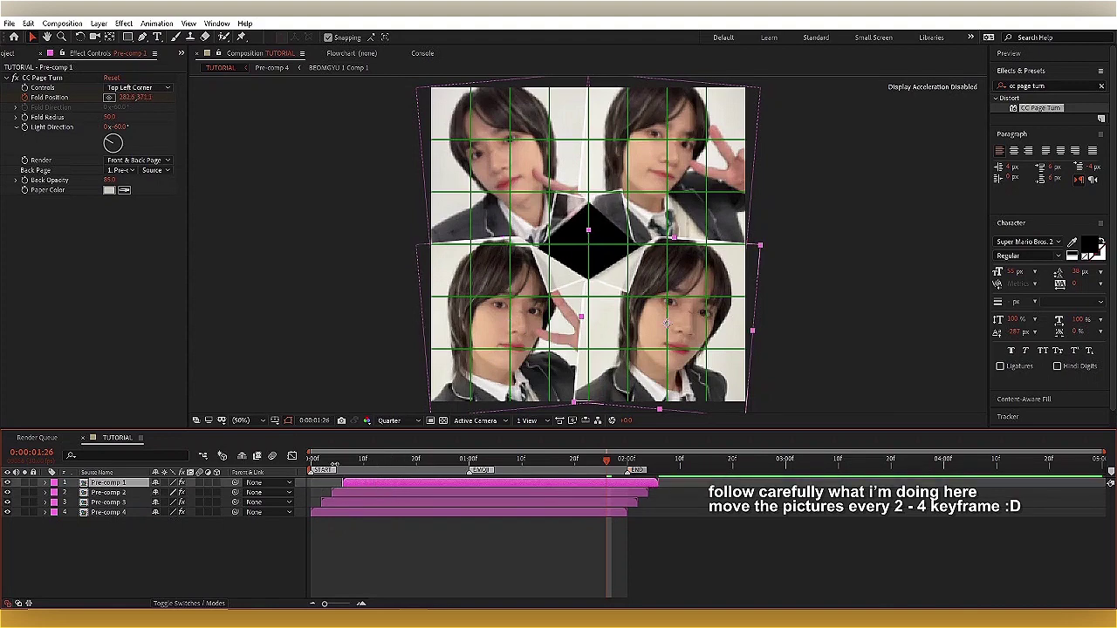
{"action": "key", "text": "space"}
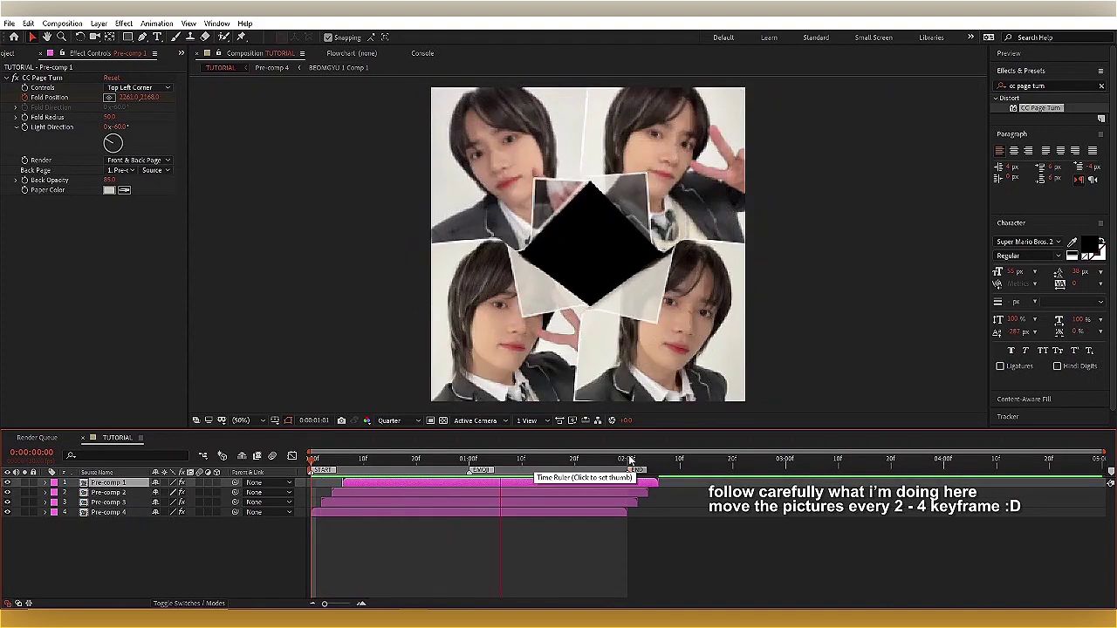
{"action": "left_click", "coordinate": [630, 460]}
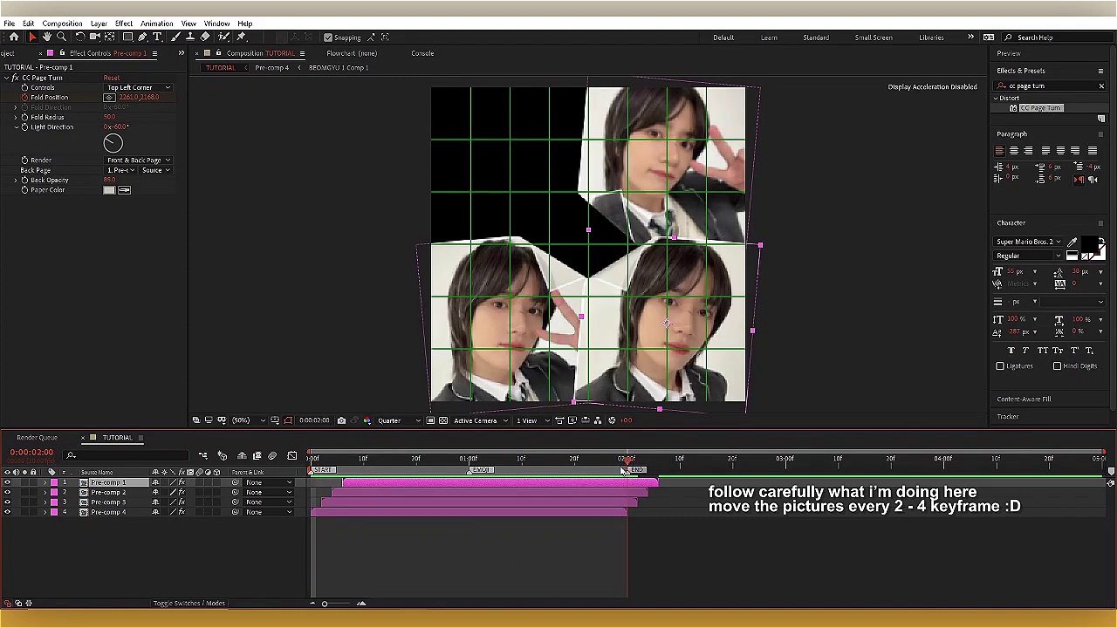
Step: Replay the staggered animation from about 0:00:00:23
{"action": "key", "text": "ctrl+a"}
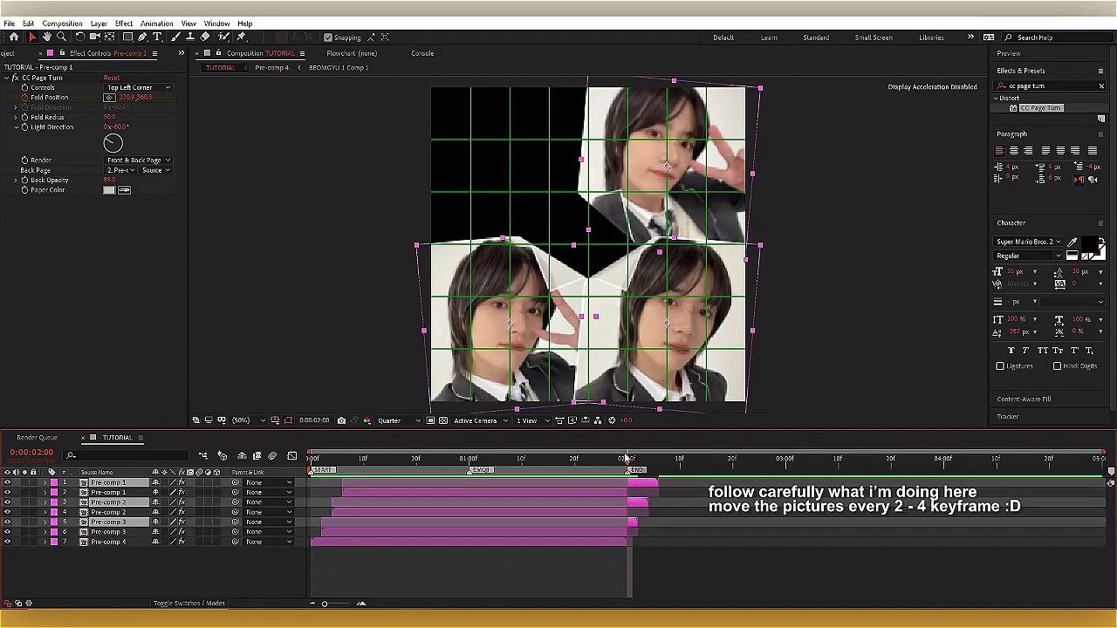
{"action": "left_click_drag", "start_coordinate": [629, 460], "coordinate": [431, 459]}
{"action": "key", "text": "space"}
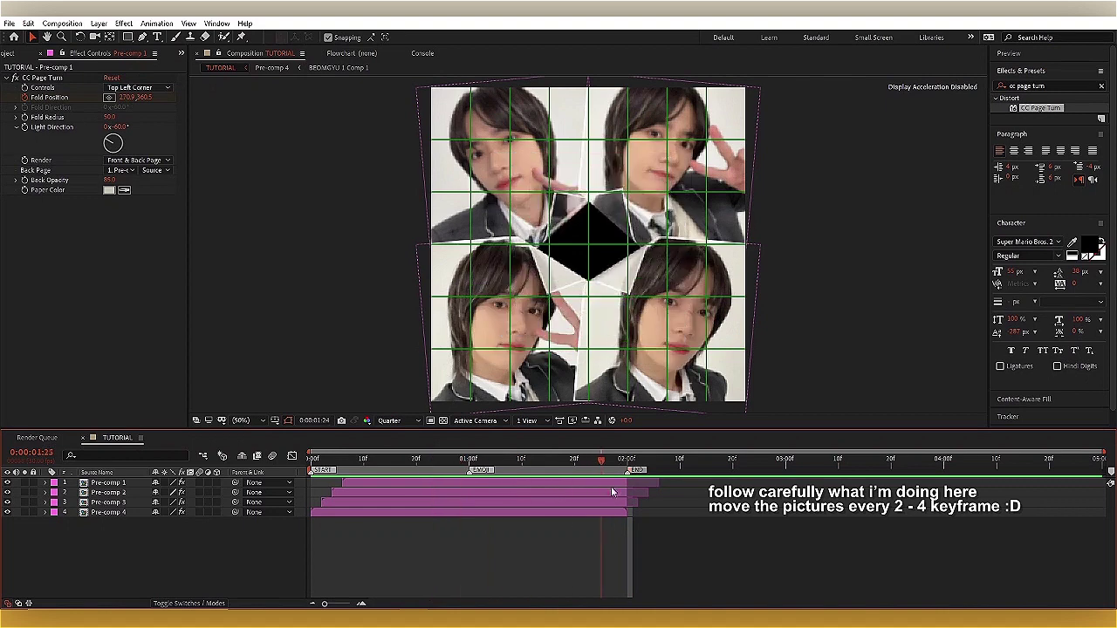
{"action": "left_click", "coordinate": [17, 53]}
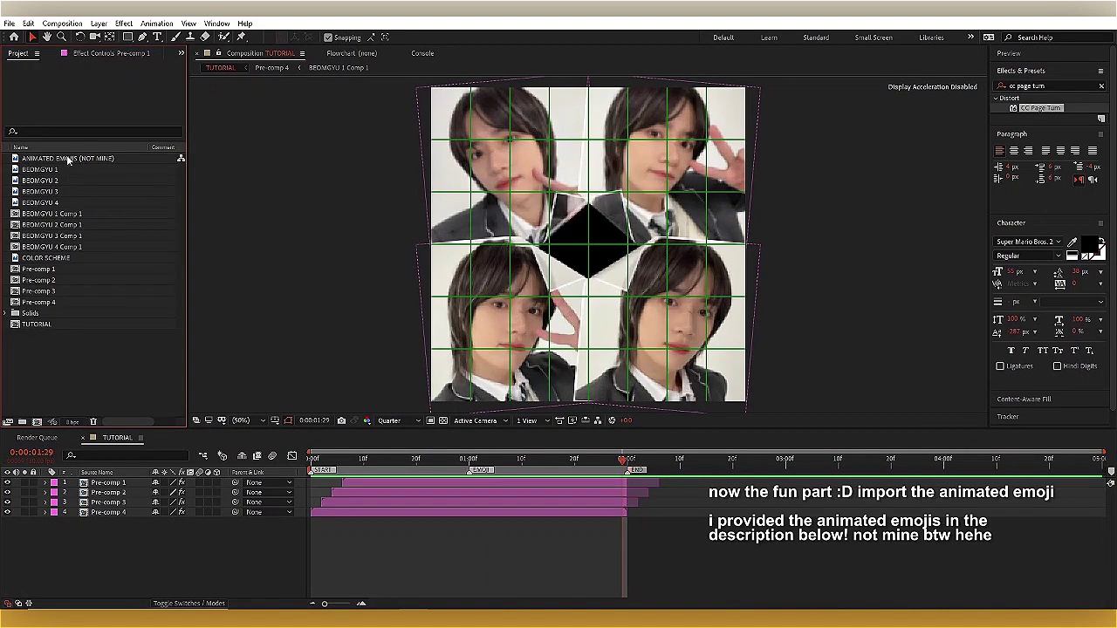
Step: Preview the ANIMATED EMOJIS (NOT MINE) clip to look through its emojis
{"action": "left_click", "coordinate": [105, 159]}
{"action": "double_click", "coordinate": [92, 159]}
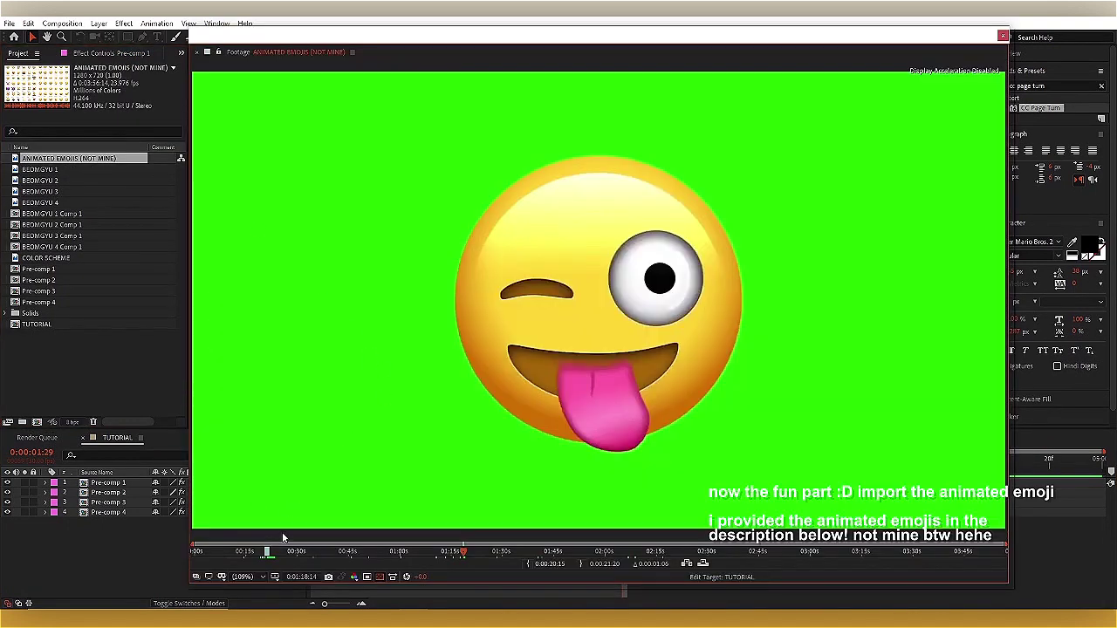
{"action": "left_click_drag", "start_coordinate": [291, 552], "coordinate": [268, 551]}
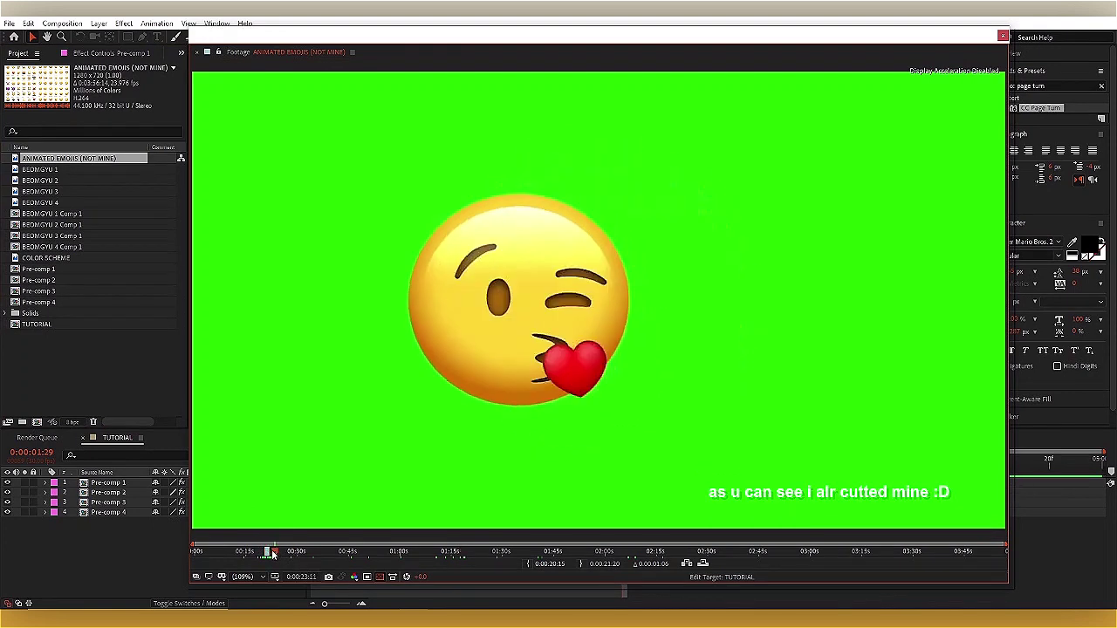
{"action": "left_click", "coordinate": [1003, 37]}
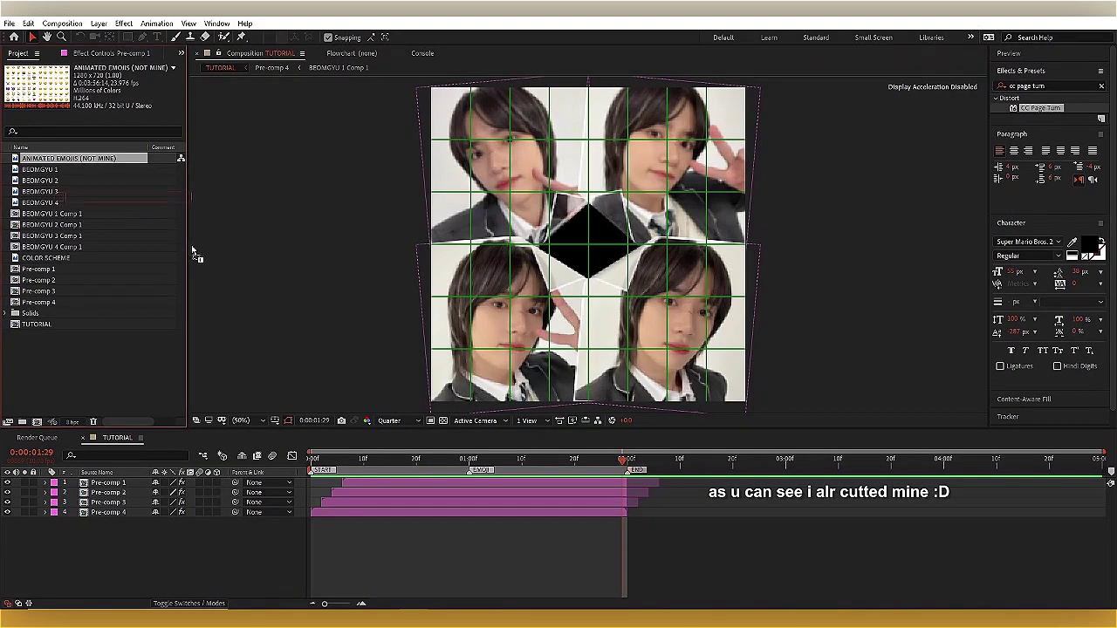
Step: Add the emoji clip to the composition and slide it earlier to the beat
{"action": "left_click_drag", "start_coordinate": [468, 479], "coordinate": [569, 471]}
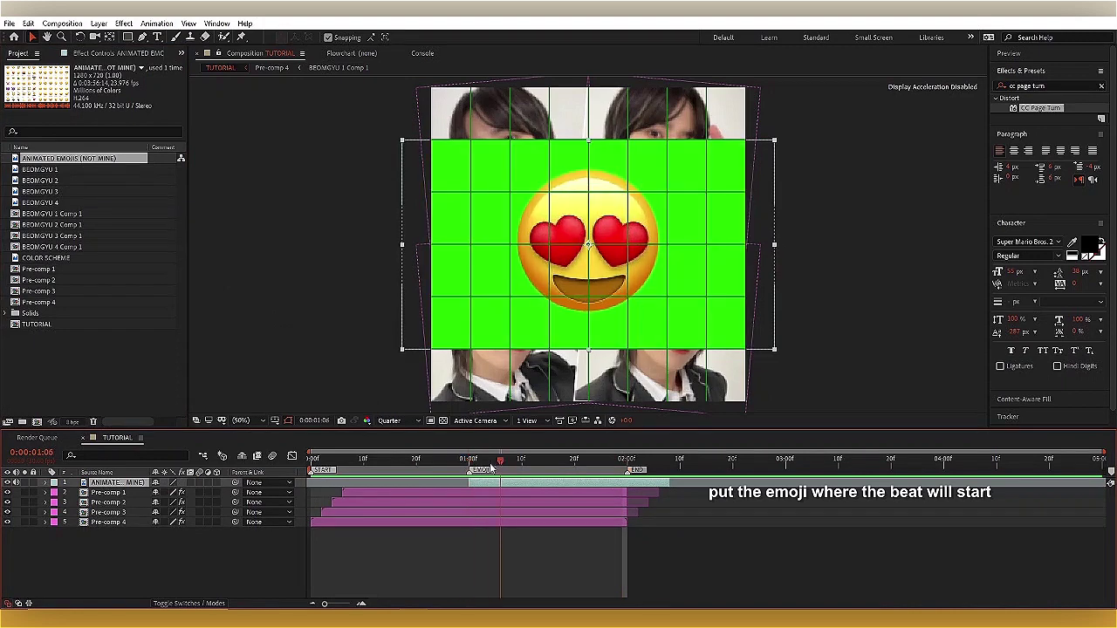
{"action": "left_click", "coordinate": [608, 471]}
{"action": "mouse_move", "coordinate": [608, 482]}
{"action": "left_mouse_down"}
{"action": "mouse_move", "coordinate": [532, 483]}
{"action": "mouse_move", "coordinate": [553, 483]}
{"action": "left_mouse_up"}
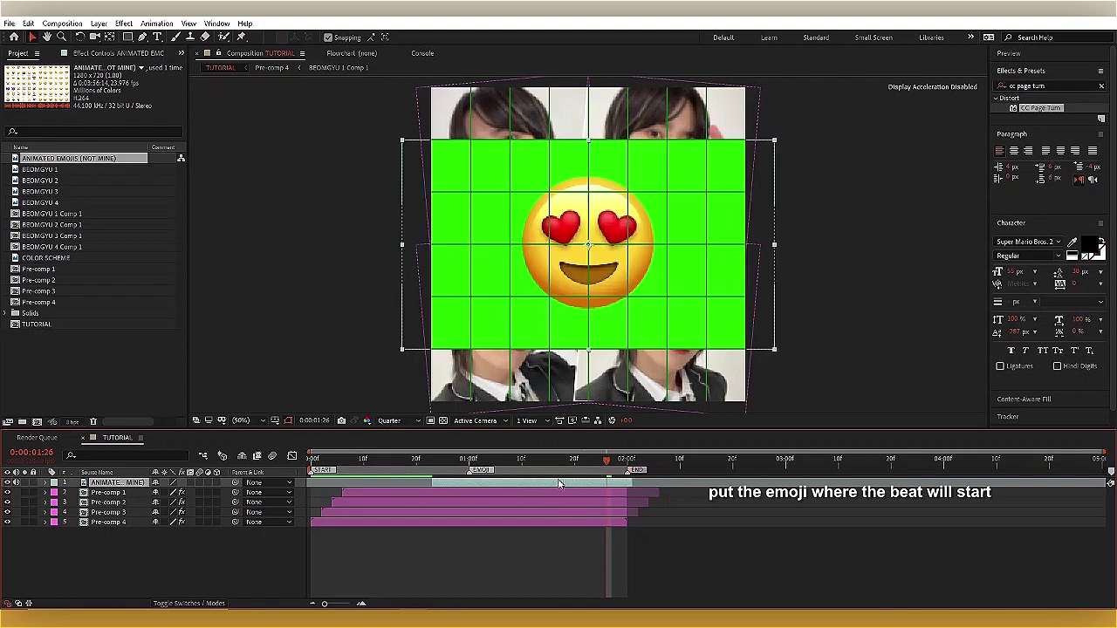
{"action": "key", "text": "Page_Down"}
{"action": "key", "text": "Page_Down"}
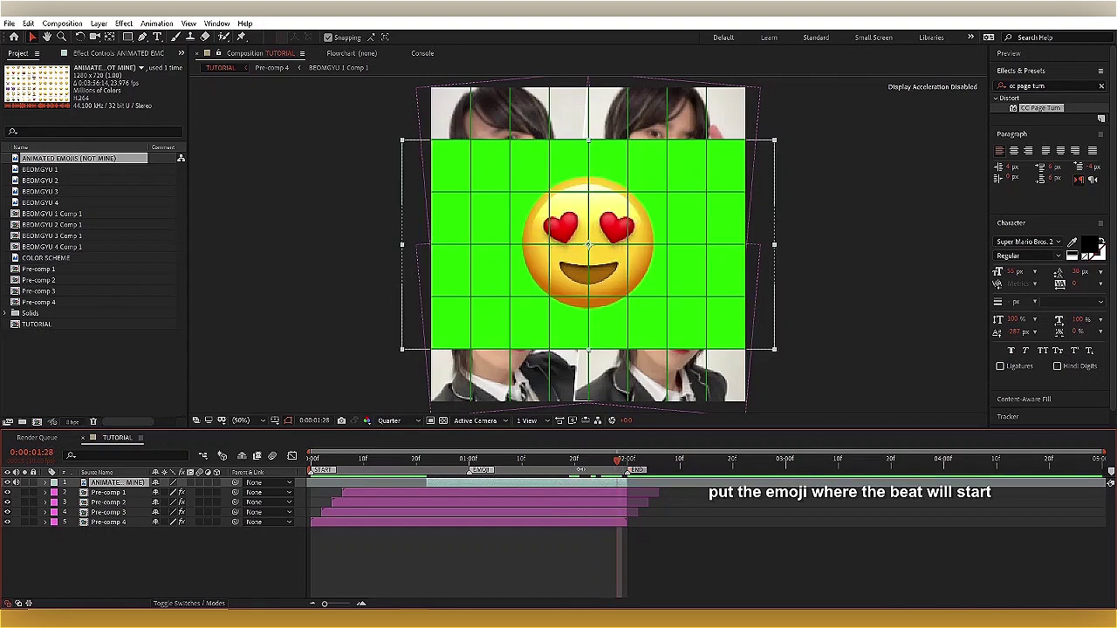
Step: Pre-compose the emoji layer as ANIMATED EMOJIS (NOT MINE) Comp 1
{"action": "right_click", "coordinate": [491, 487]}
{"action": "left_click", "coordinate": [541, 449]}
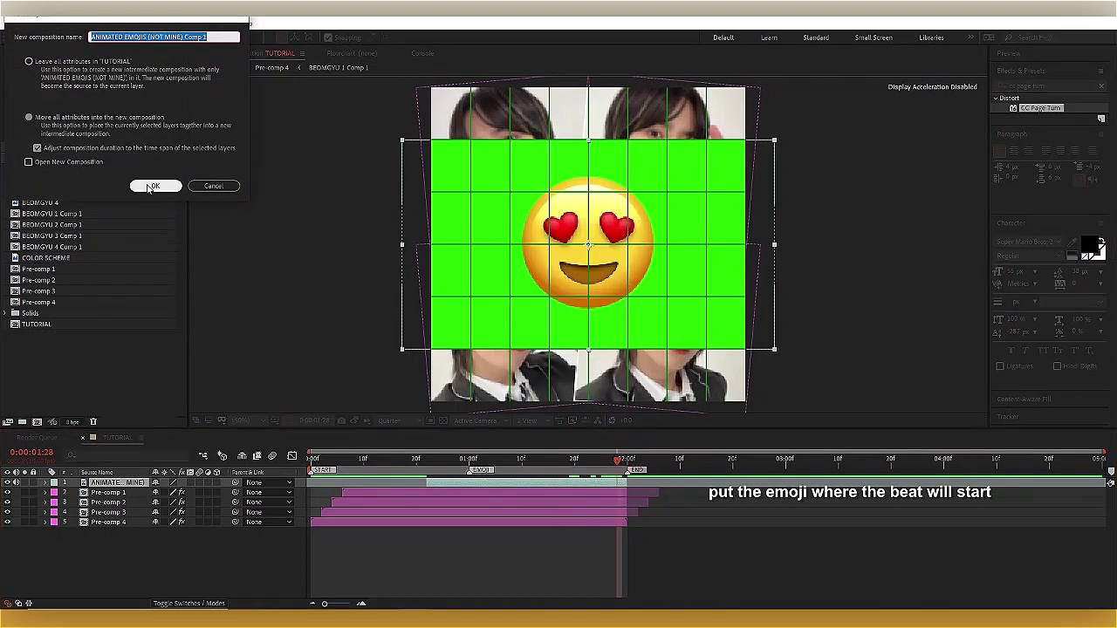
{"action": "key", "text": "Return"}
{"action": "left_click", "coordinate": [1058, 86]}
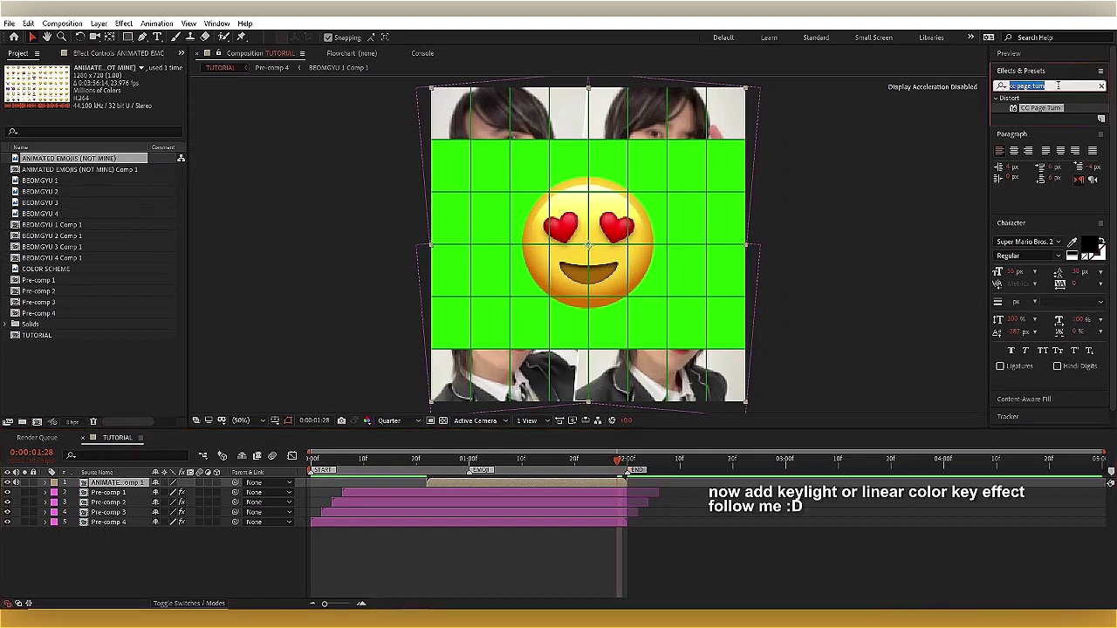
Step: Try Keylight on the emoji, sampling its green background, then remove the effect
{"action": "type", "text": "keylight"}
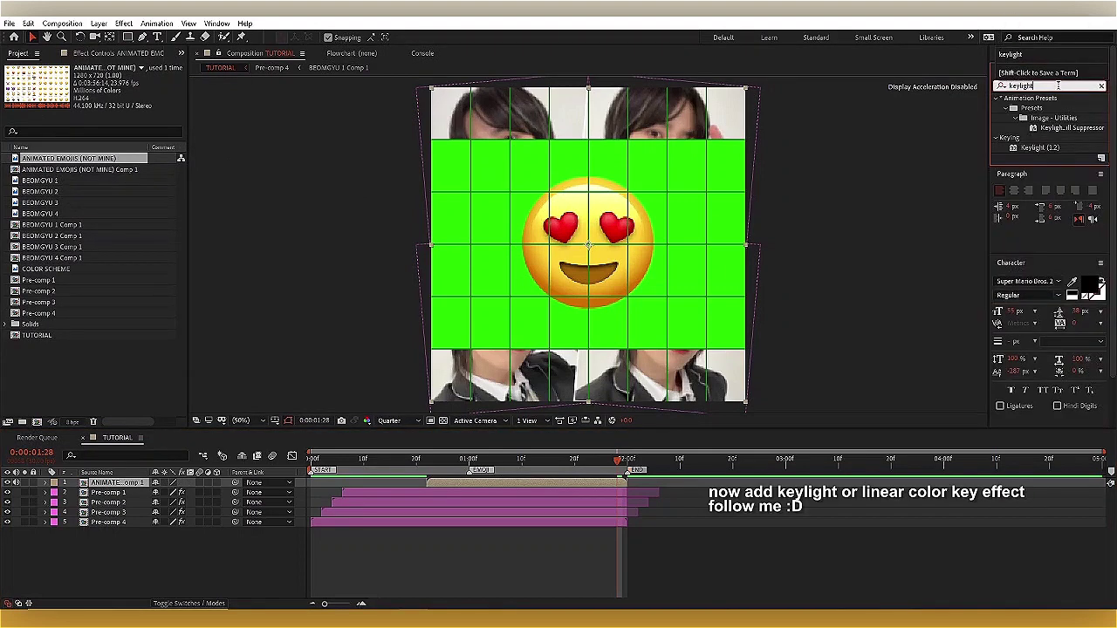
{"action": "double_click", "coordinate": [1038, 148]}
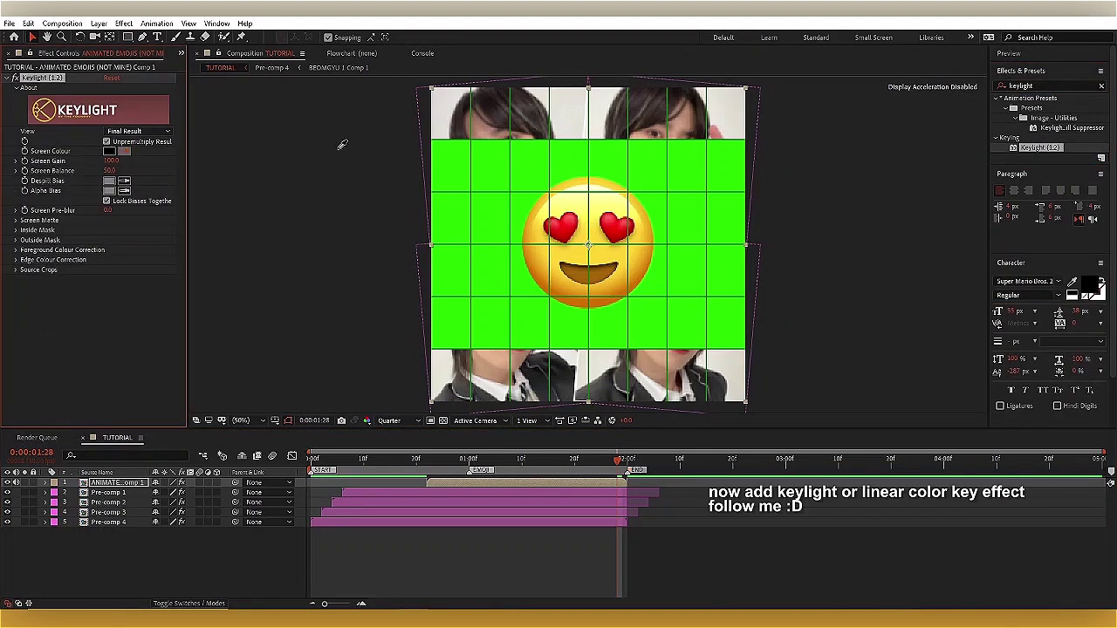
{"action": "left_click", "coordinate": [512, 175]}
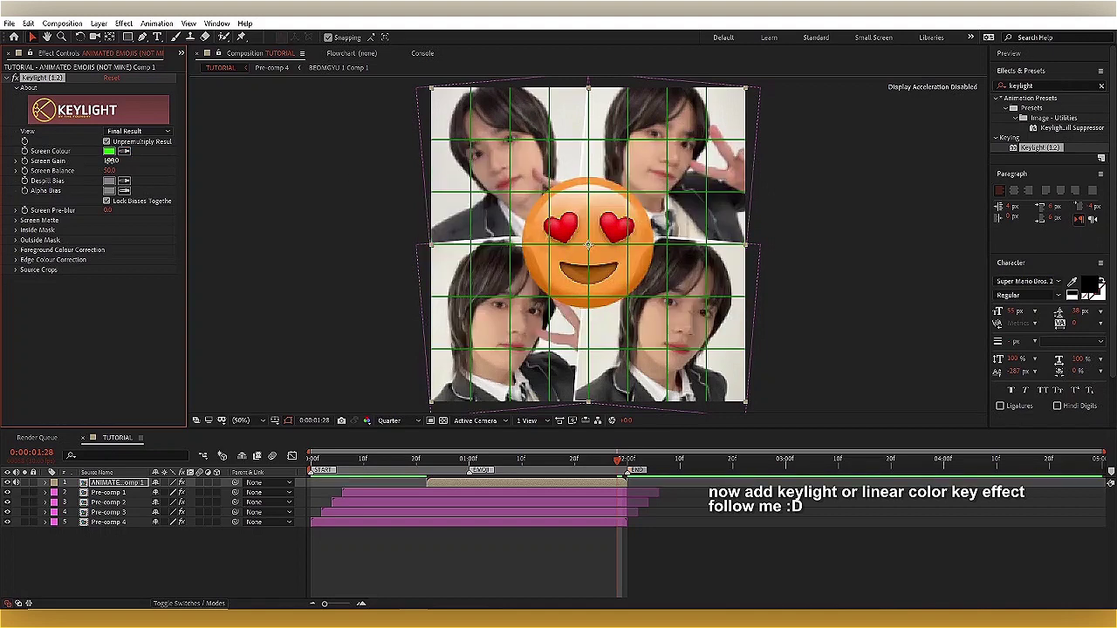
{"action": "left_click_drag", "start_coordinate": [111, 160], "coordinate": [111, 165]}
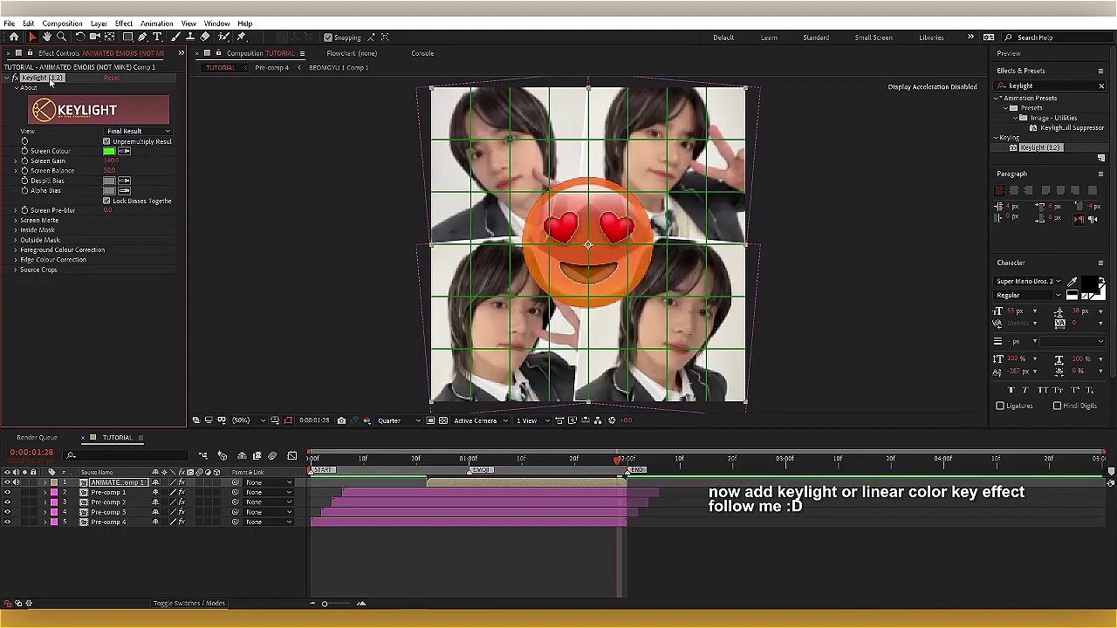
{"action": "key", "text": "Delete"}
Step: Apply Linear Color Key keyed to the green, with Matching Tolerance 26%, viewed at Full resolution
{"action": "left_click", "coordinate": [1073, 84]}
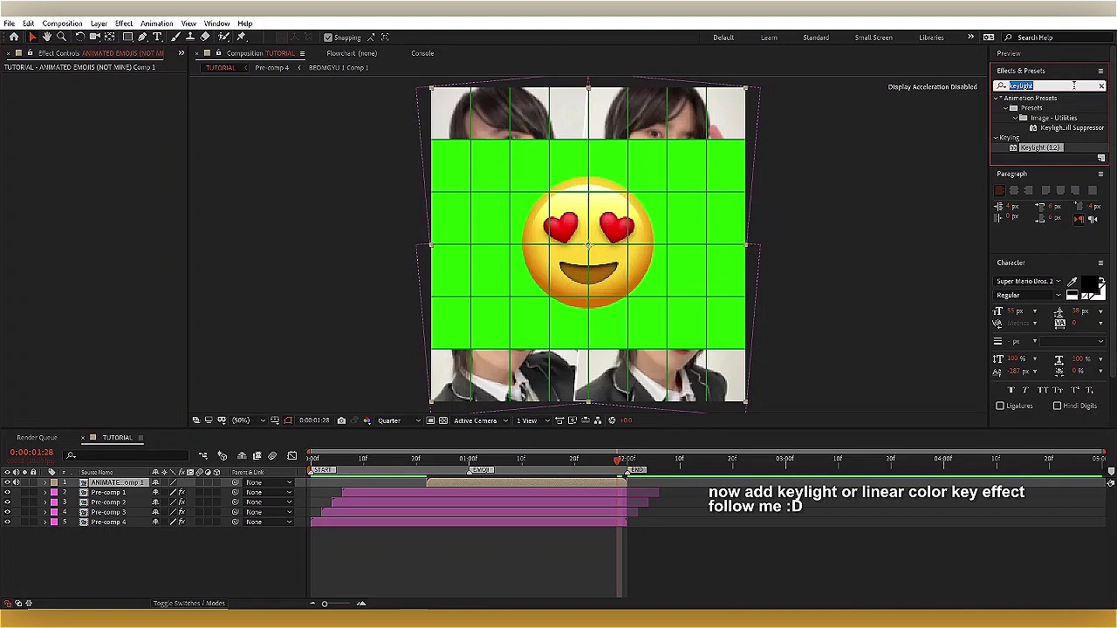
{"action": "type", "text": "linear"}
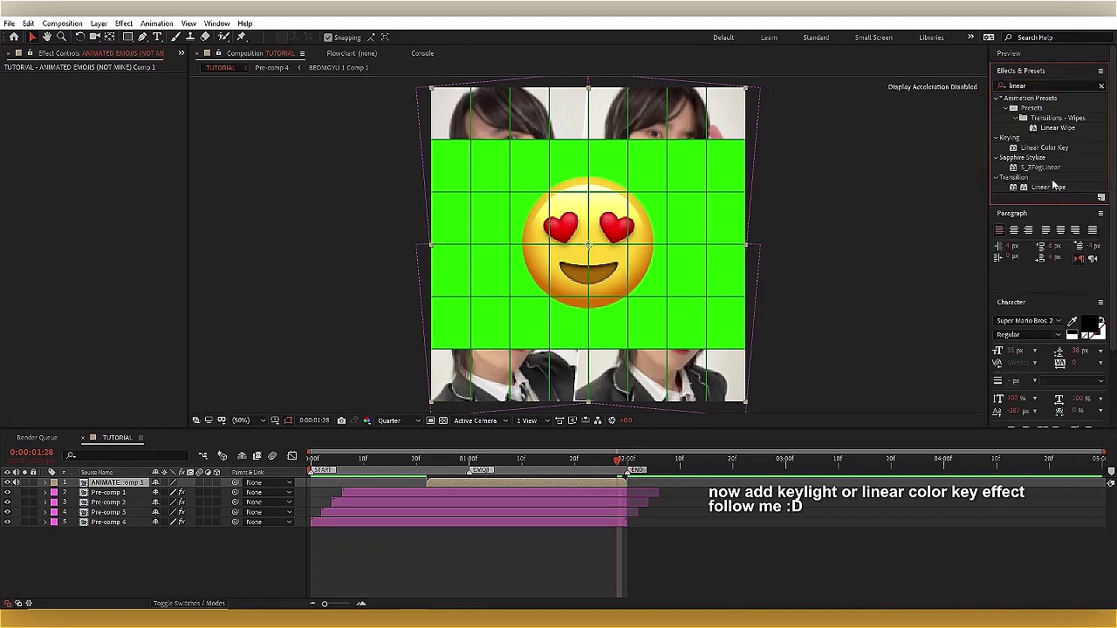
{"action": "double_click", "coordinate": [1045, 146]}
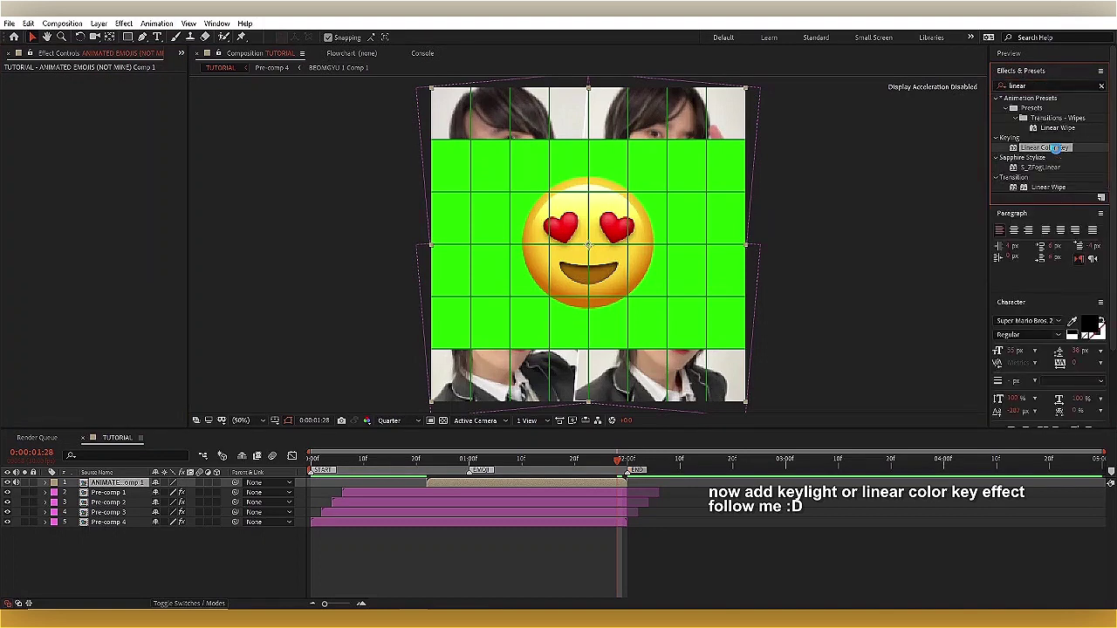
{"action": "left_click", "coordinate": [511, 180]}
{"action": "left_click", "coordinate": [390, 421]}
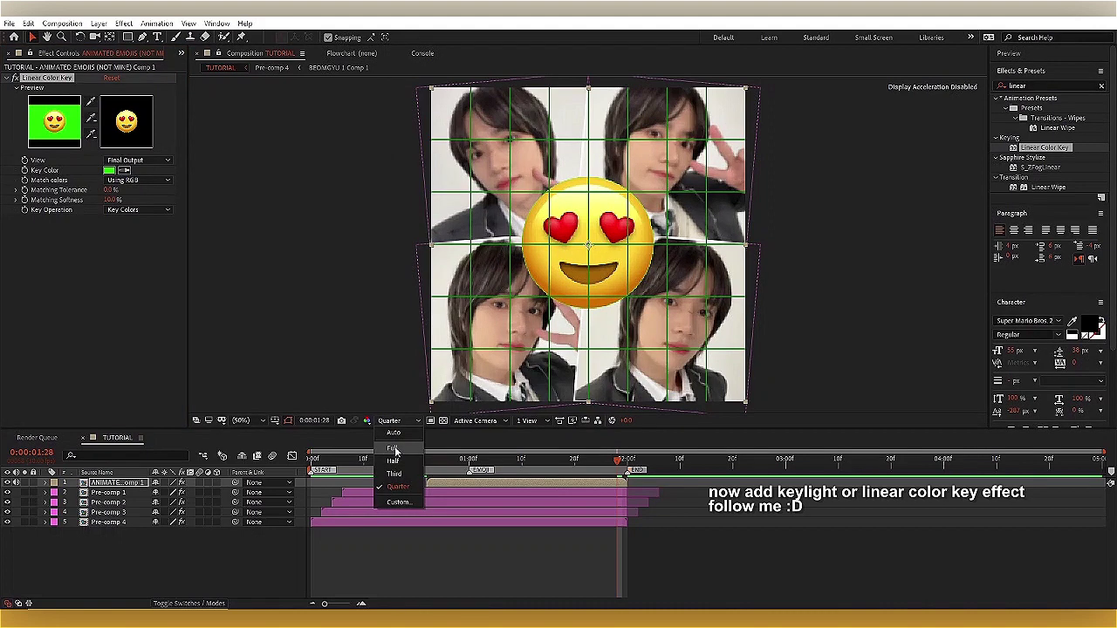
{"action": "left_click", "coordinate": [394, 459]}
{"action": "key", "text": "slash"}
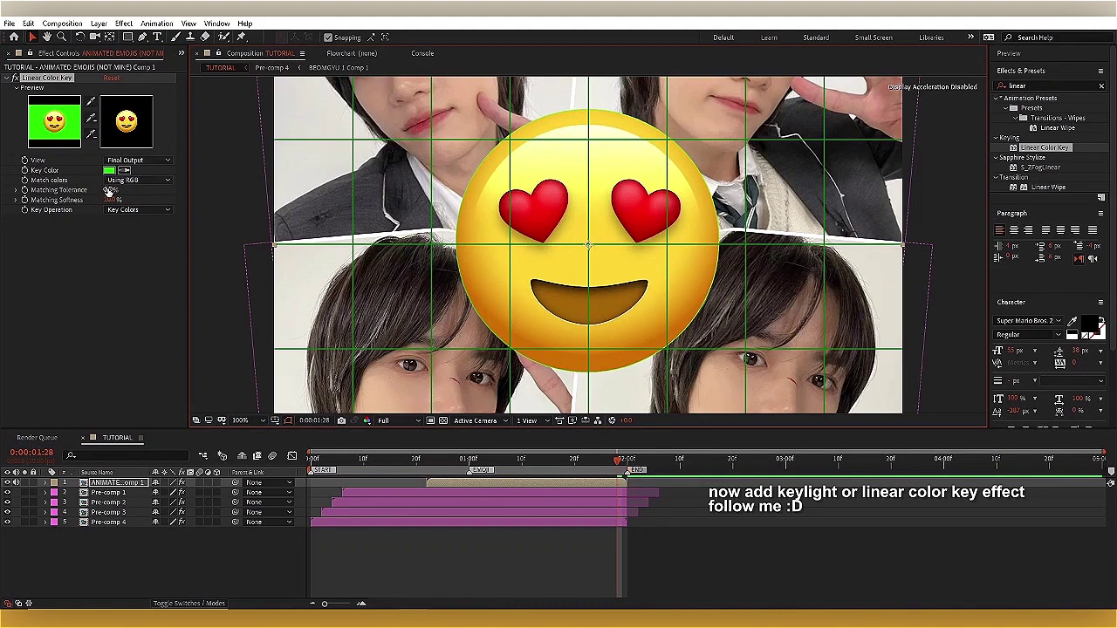
{"action": "left_click_drag", "start_coordinate": [108, 191], "coordinate": [119, 191]}
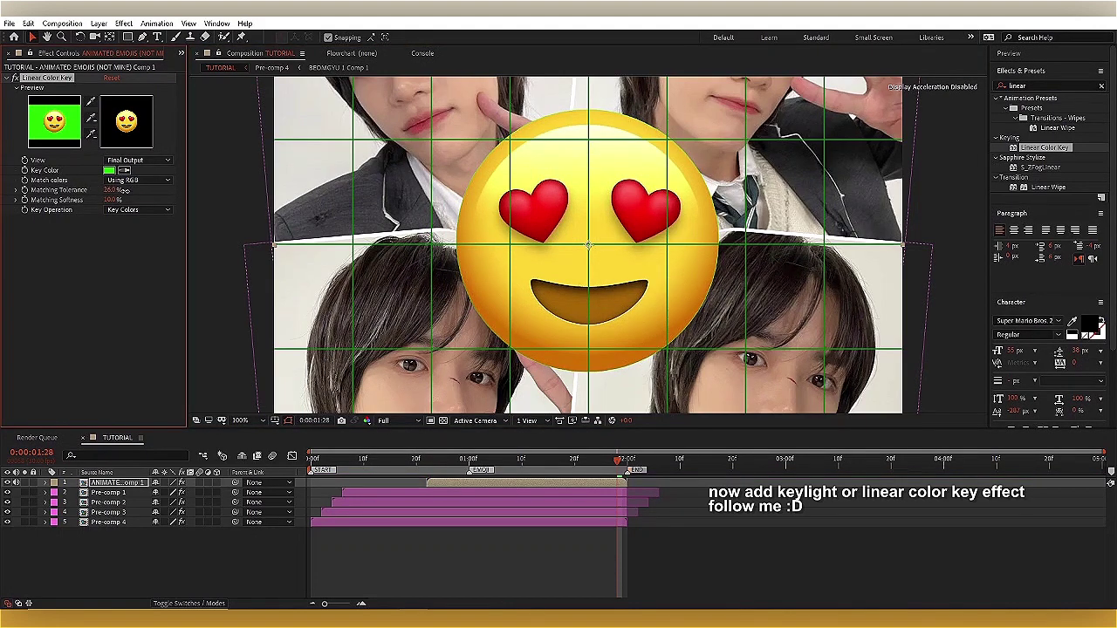
{"action": "double_click", "coordinate": [1047, 86]}
Step: Add a Drop Shadow to the emoji with Distance 30.0 and 20% Opacity
{"action": "type", "text": "drop"}
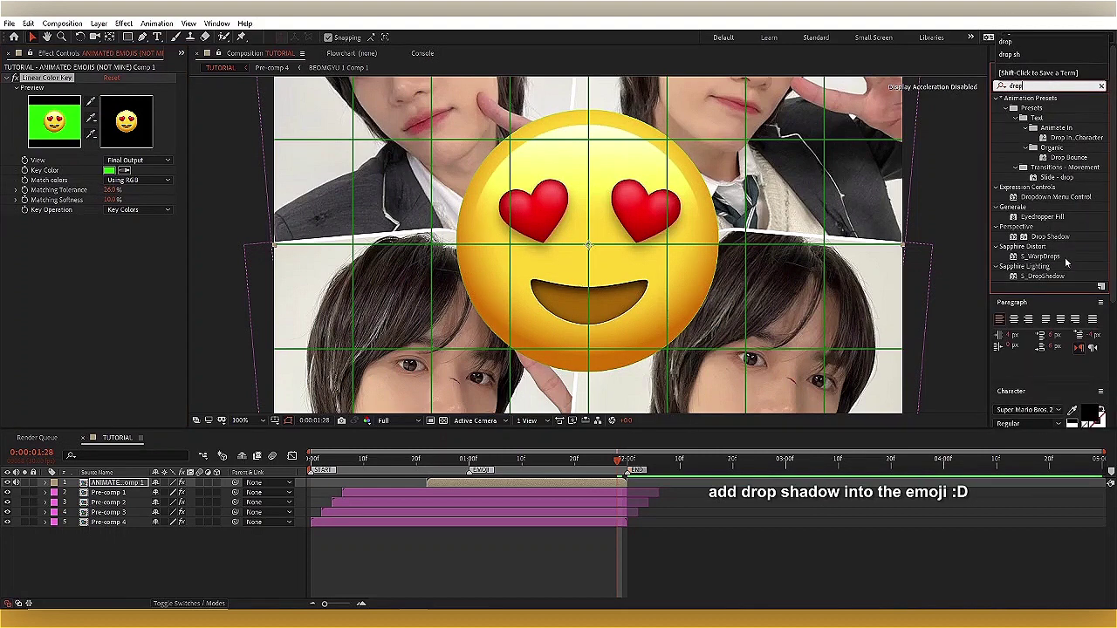
{"action": "double_click", "coordinate": [1051, 236]}
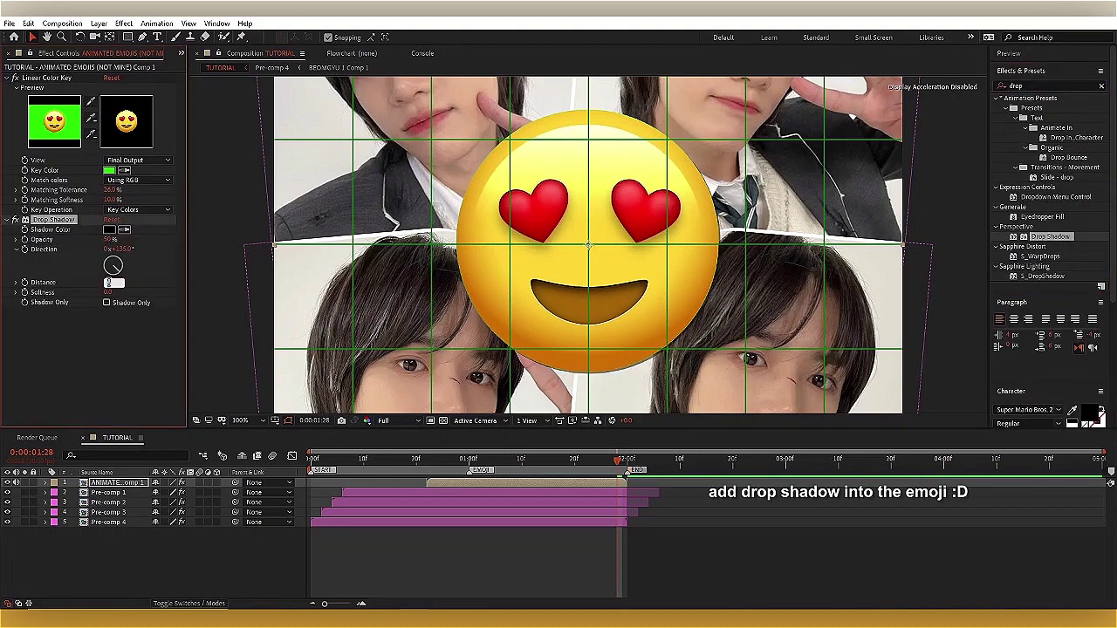
{"action": "left_click_drag", "start_coordinate": [109, 284], "coordinate": [110, 285]}
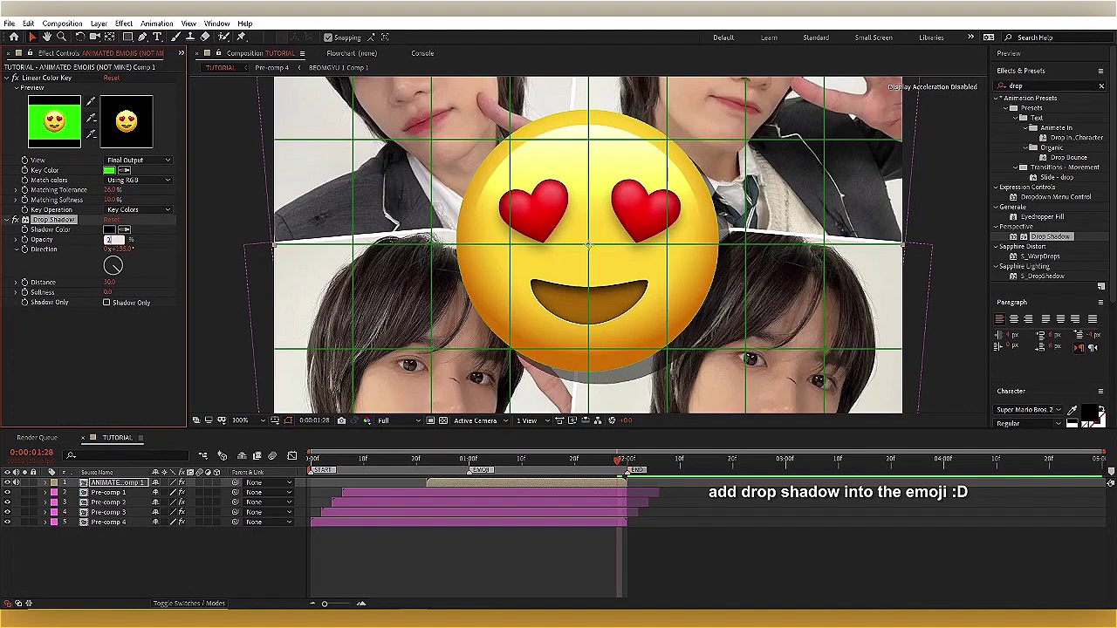
Step: Fit the composition in the viewer at Quarter resolution and step back one frame
{"action": "key", "text": "comma"}
{"action": "key", "text": "comma"}
{"action": "left_click", "coordinate": [248, 420]}
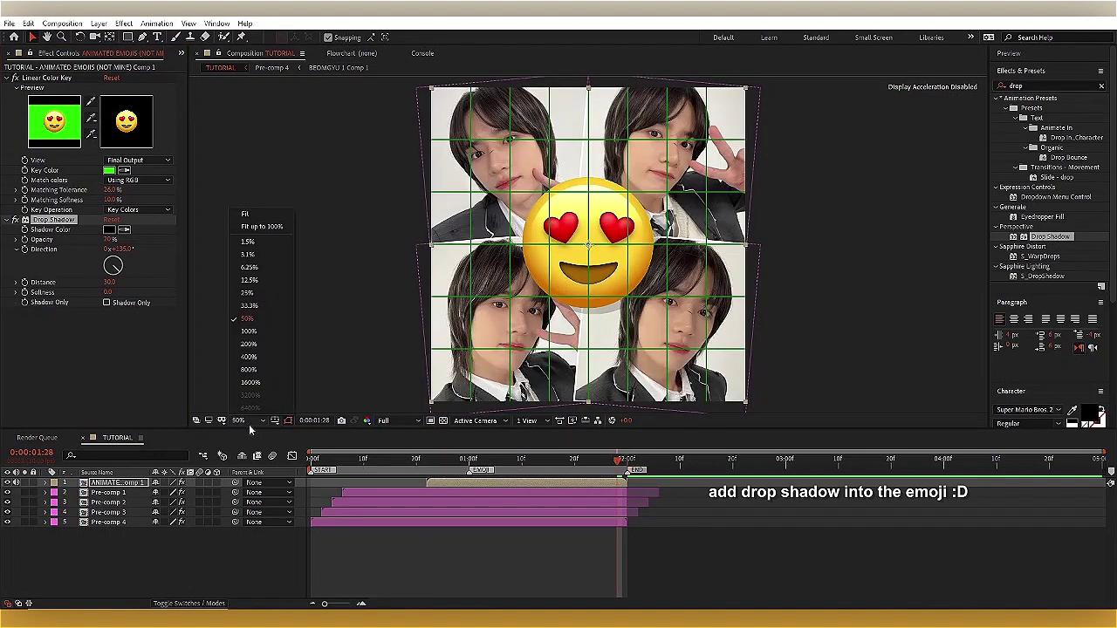
{"action": "left_click", "coordinate": [263, 231]}
{"action": "left_click", "coordinate": [393, 420]}
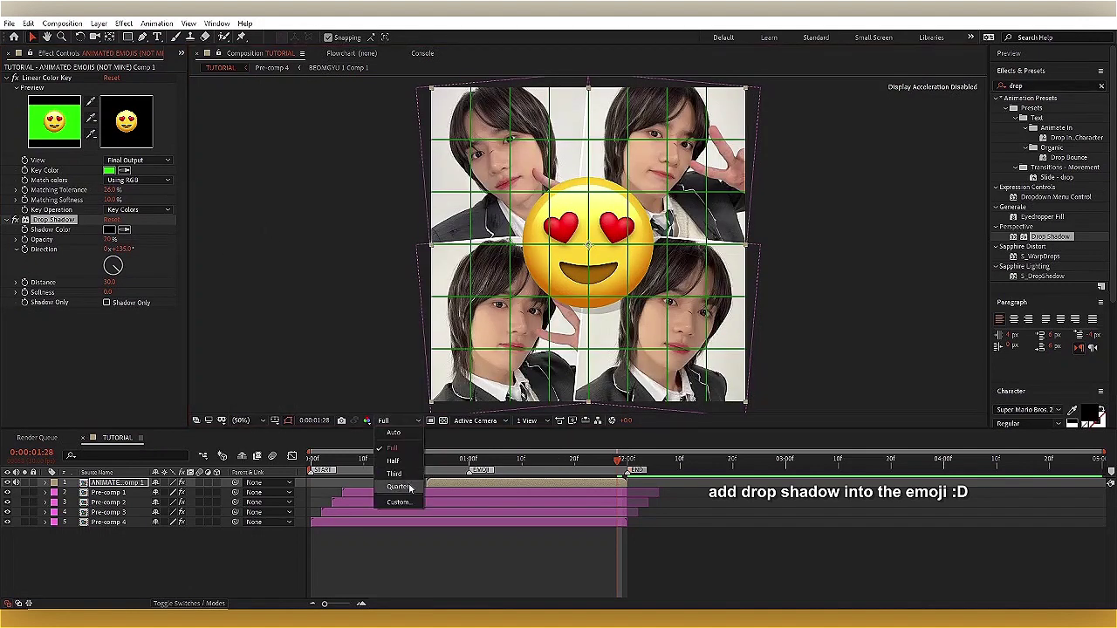
{"action": "left_click", "coordinate": [388, 485]}
{"action": "left_click", "coordinate": [613, 463]}
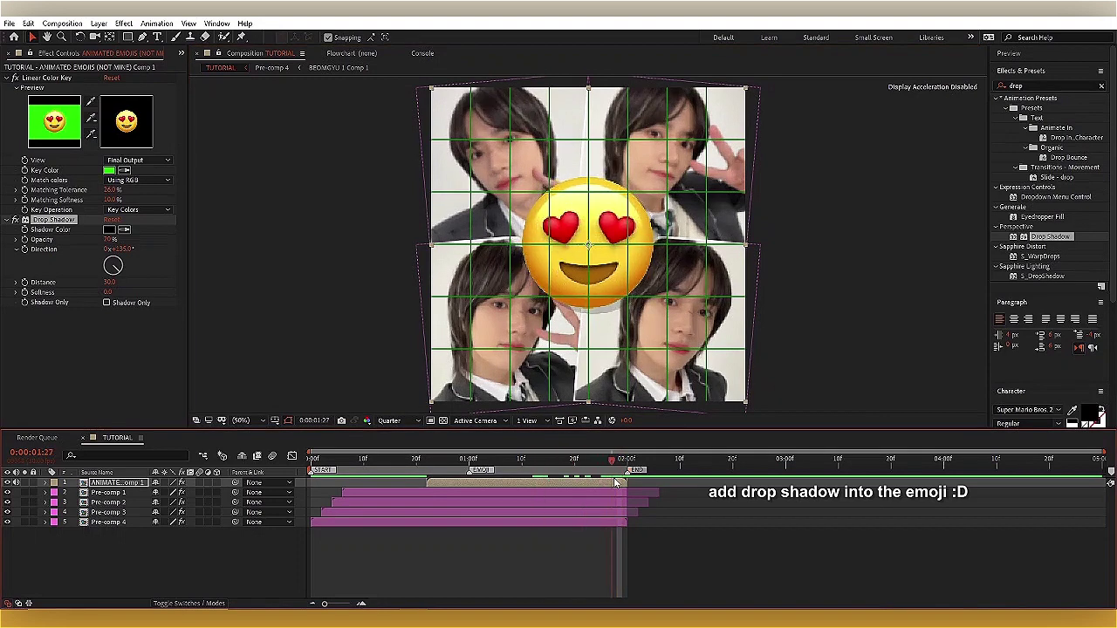
Step: Keyframe the emoji's Scale growing from 0% at 0:22 to 100% at 1:28
{"action": "key", "text": "s"}
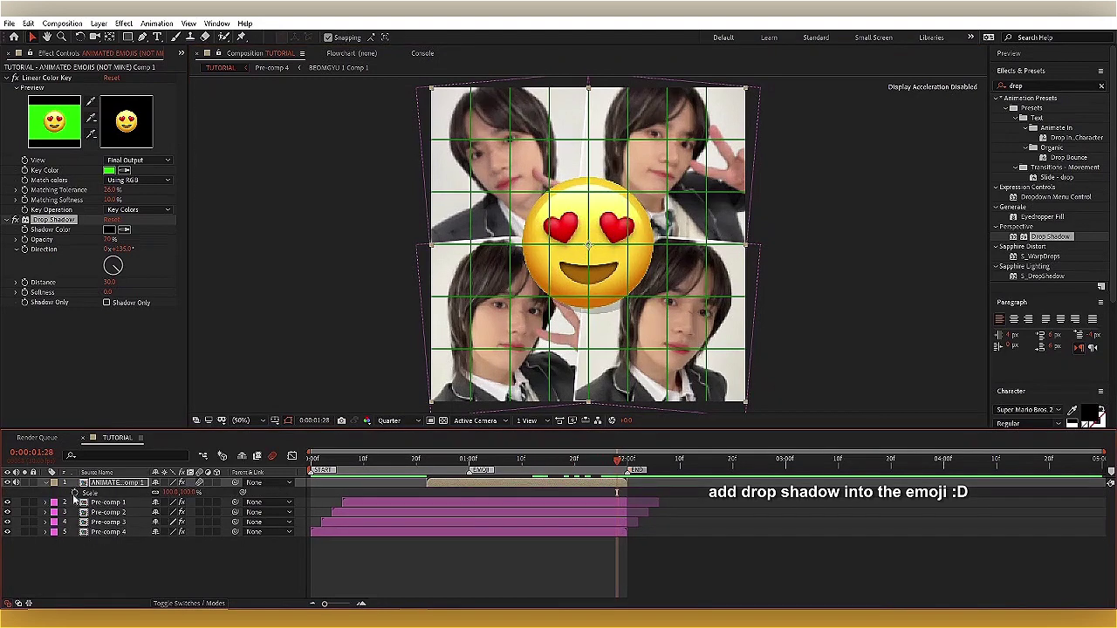
{"action": "left_click", "coordinate": [75, 492]}
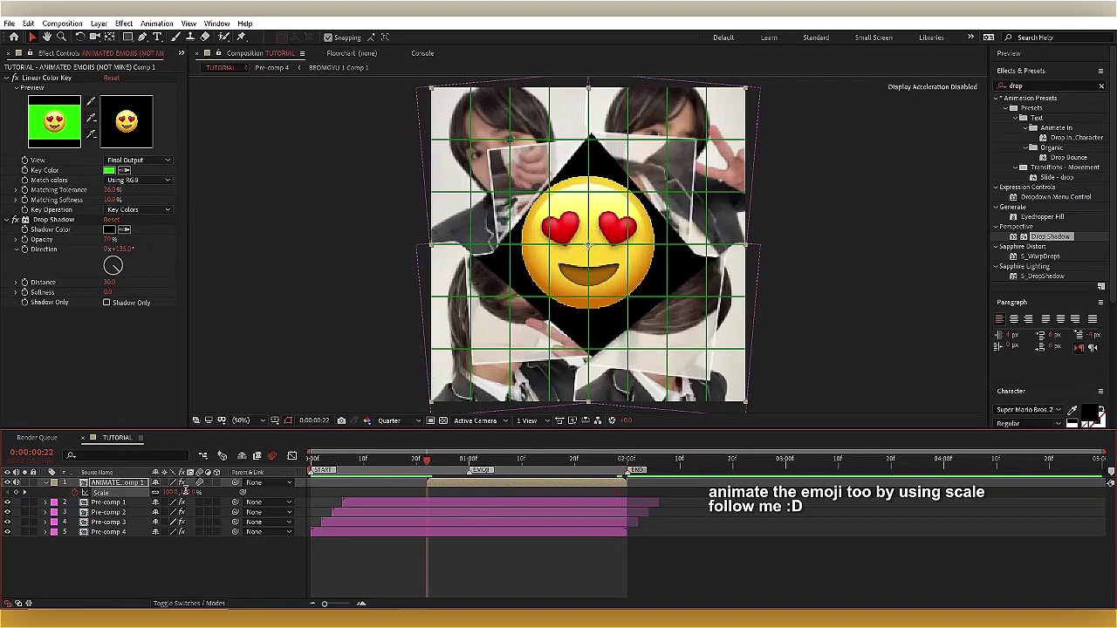
{"action": "key", "text": "Return"}
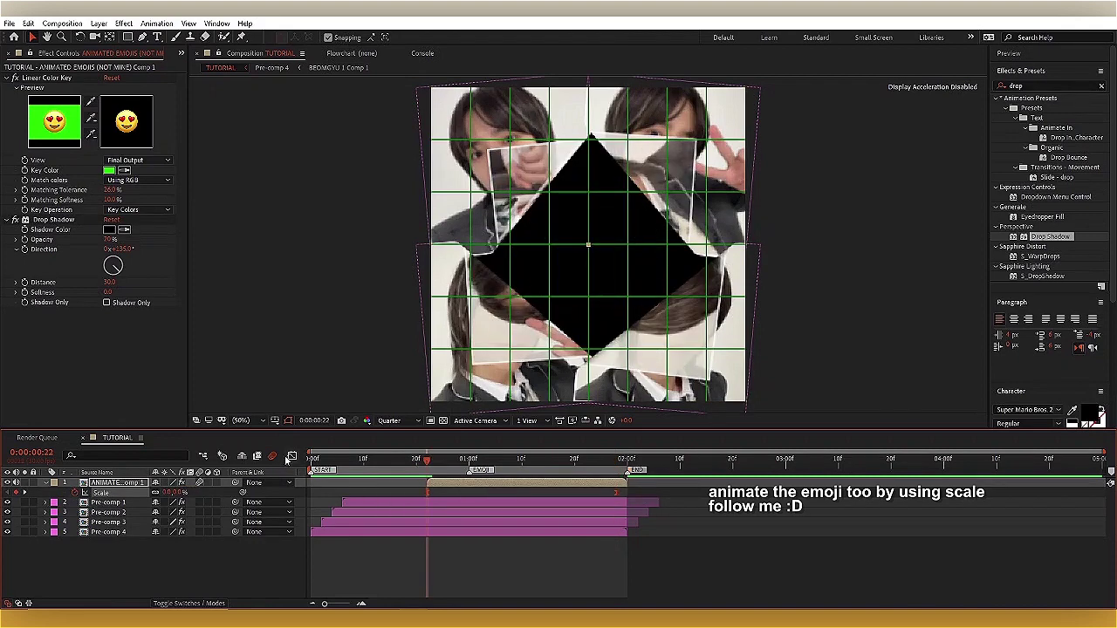
Step: Easy Ease both Scale keyframes with an early speed spike in the Graph Editor, then preview
{"action": "left_click", "coordinate": [290, 456]}
{"action": "left_click_drag", "start_coordinate": [646, 559], "coordinate": [410, 583]}
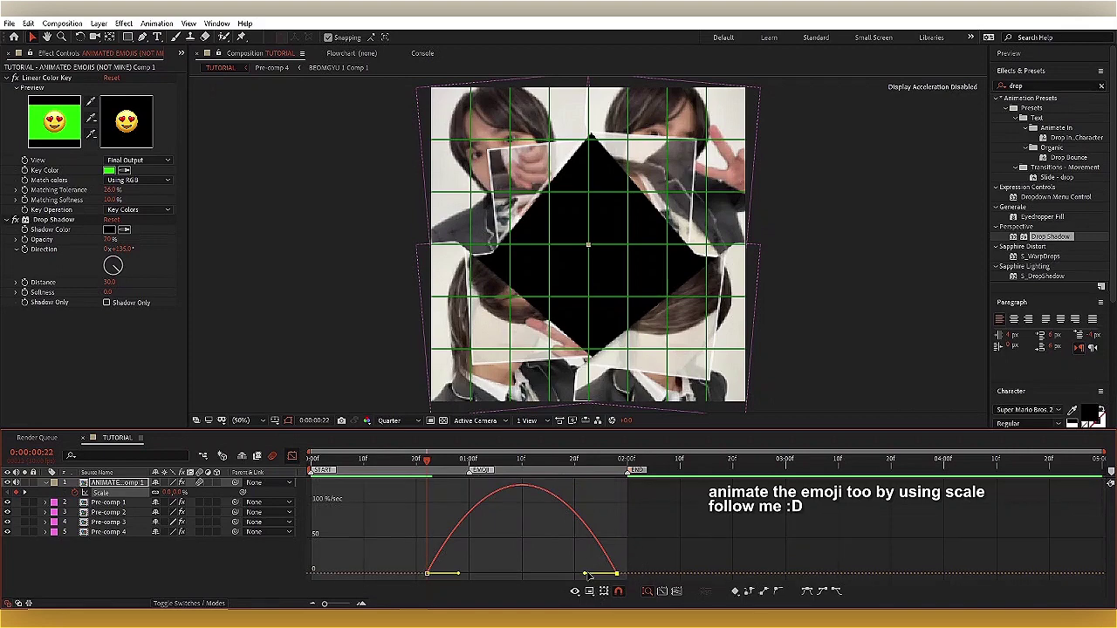
{"action": "key", "text": "F9"}
{"action": "left_click_drag", "start_coordinate": [474, 523], "coordinate": [424, 504]}
{"action": "left_click_drag", "start_coordinate": [459, 576], "coordinate": [465, 574]}
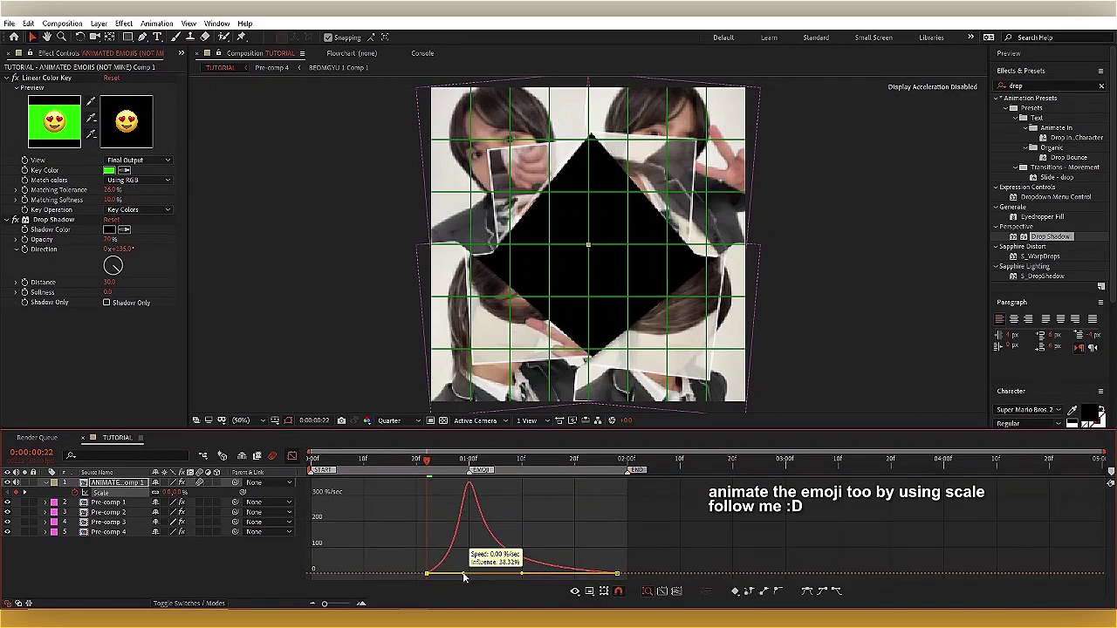
{"action": "key", "text": "space"}
{"action": "left_click", "coordinate": [429, 459]}
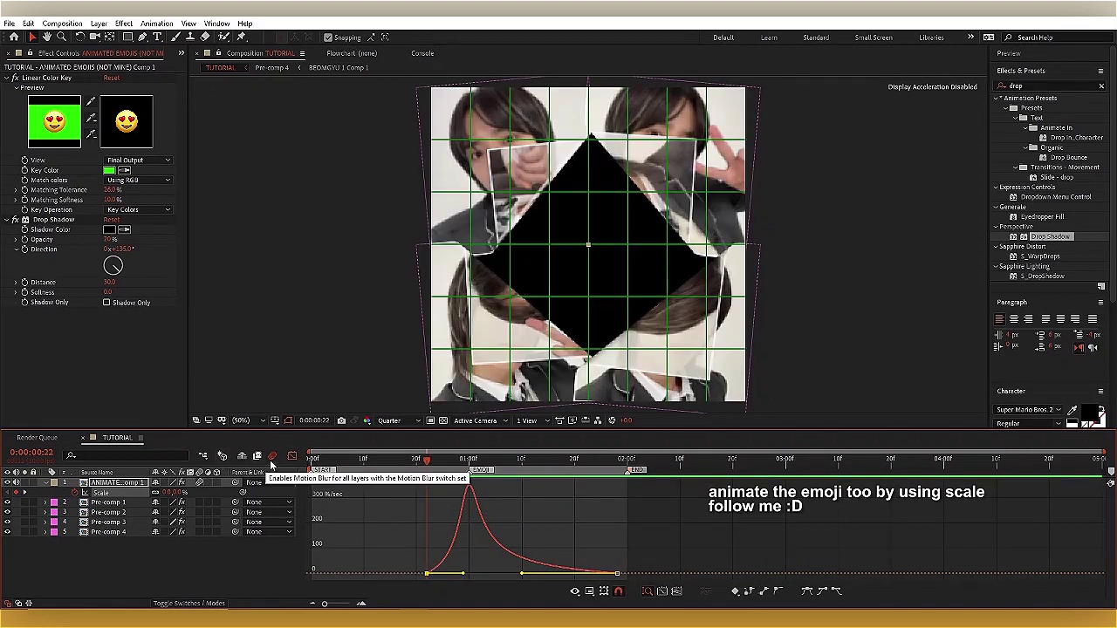
{"action": "left_click", "coordinate": [290, 456]}
{"action": "key", "text": "space"}
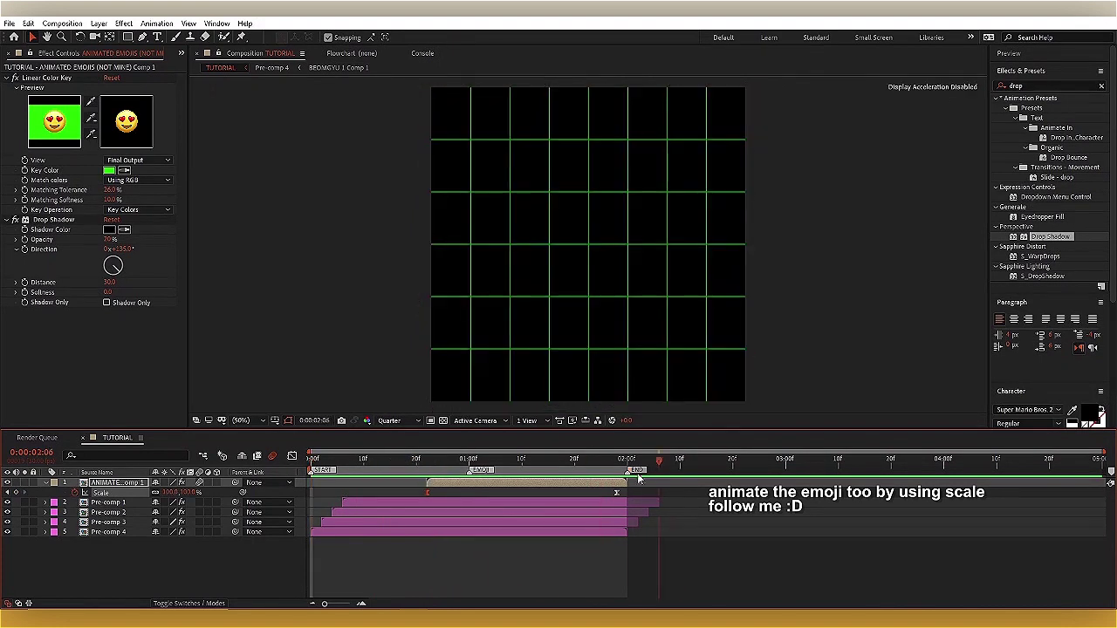
{"action": "key", "text": "space"}
Step: Add a new Null Object layer to the composition
{"action": "key", "text": "s"}
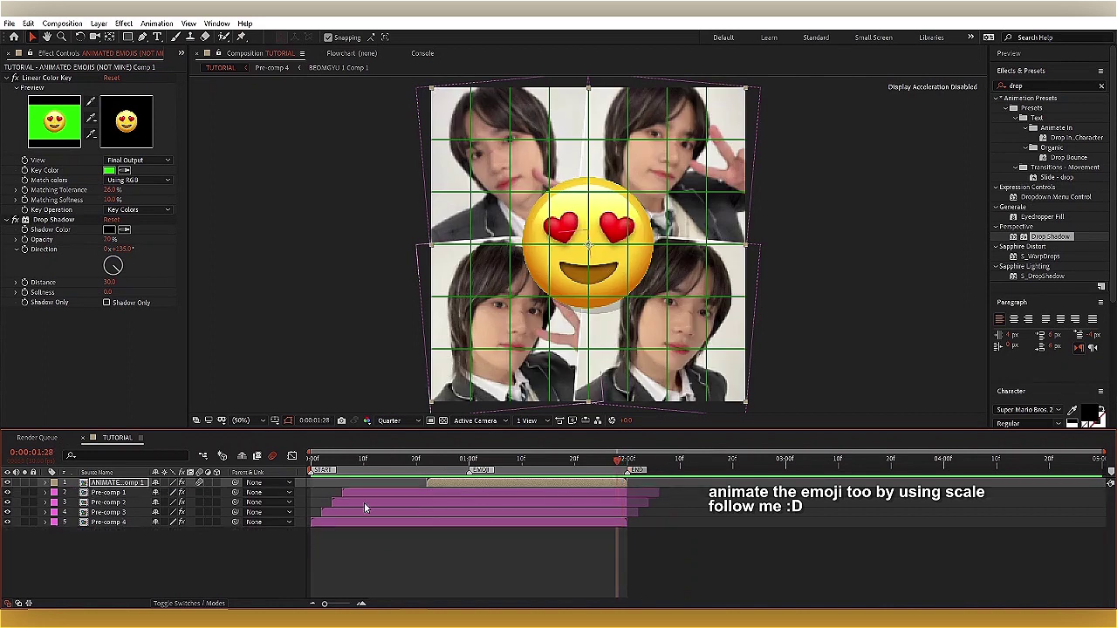
{"action": "right_click", "coordinate": [302, 492]}
{"action": "mouse_move", "coordinate": [349, 356]}
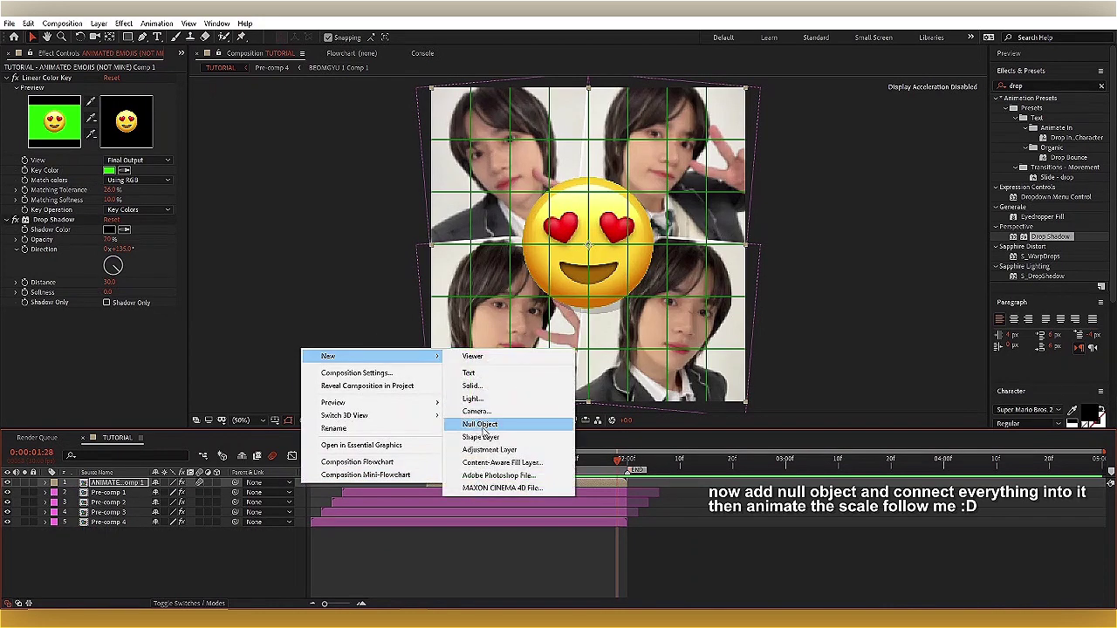
{"action": "left_click", "coordinate": [496, 426]}
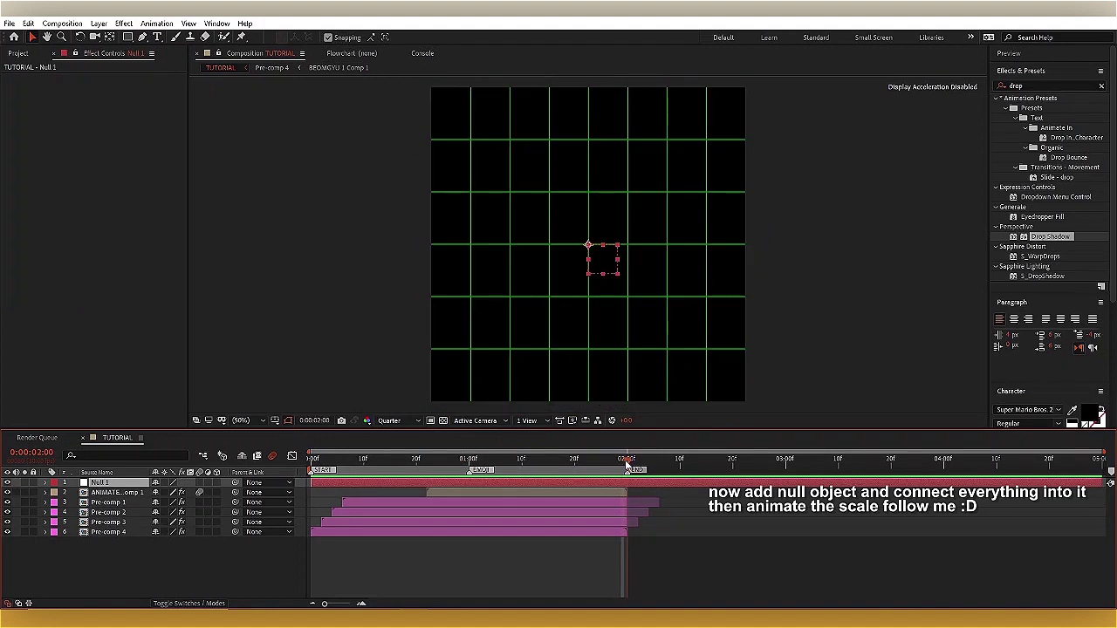
Step: Parent the emoji comp and all four photo pre-comps to Null 1
{"action": "key", "text": "ctrl+Down"}
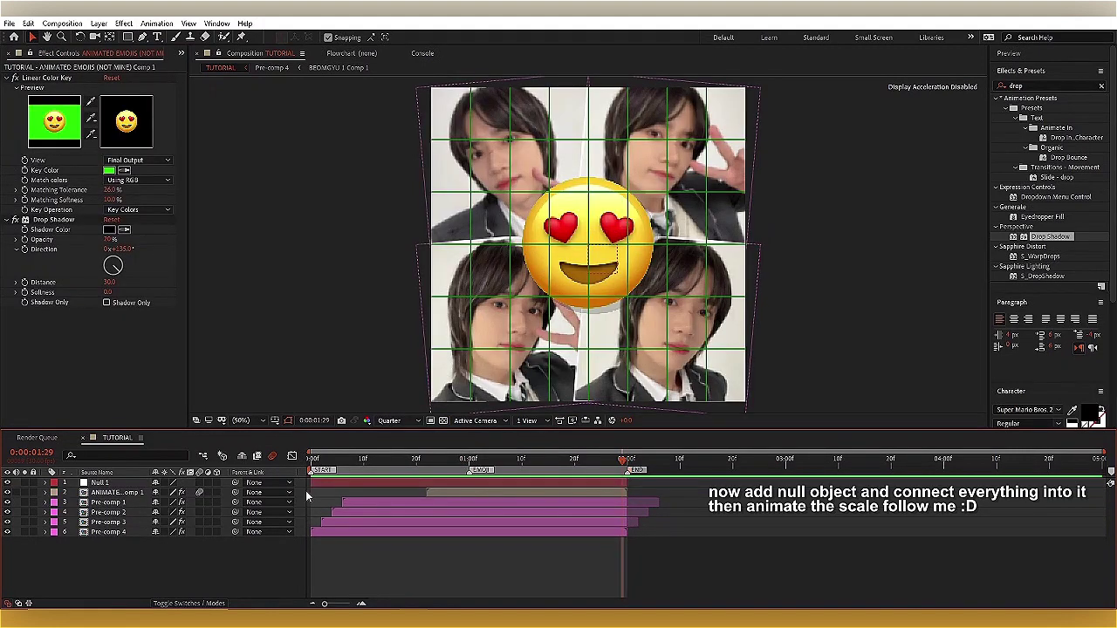
{"action": "left_click_drag", "start_coordinate": [302, 491], "coordinate": [333, 550]}
{"action": "left_click_drag", "start_coordinate": [235, 492], "coordinate": [206, 485]}
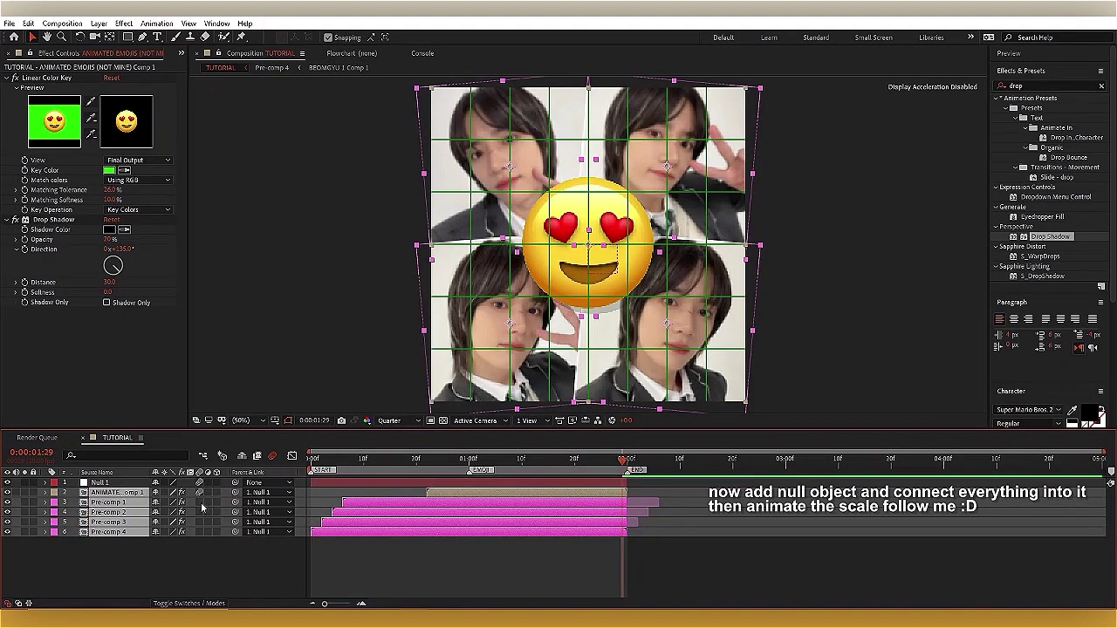
{"action": "left_click", "coordinate": [485, 552]}
{"action": "left_click", "coordinate": [446, 495]}
Step: Keyframe Null 1's Scale from 100% at 0:22 to 130% at 1:28
{"action": "key", "text": "s"}
{"action": "left_click", "coordinate": [74, 483]}
{"action": "key", "text": "s"}
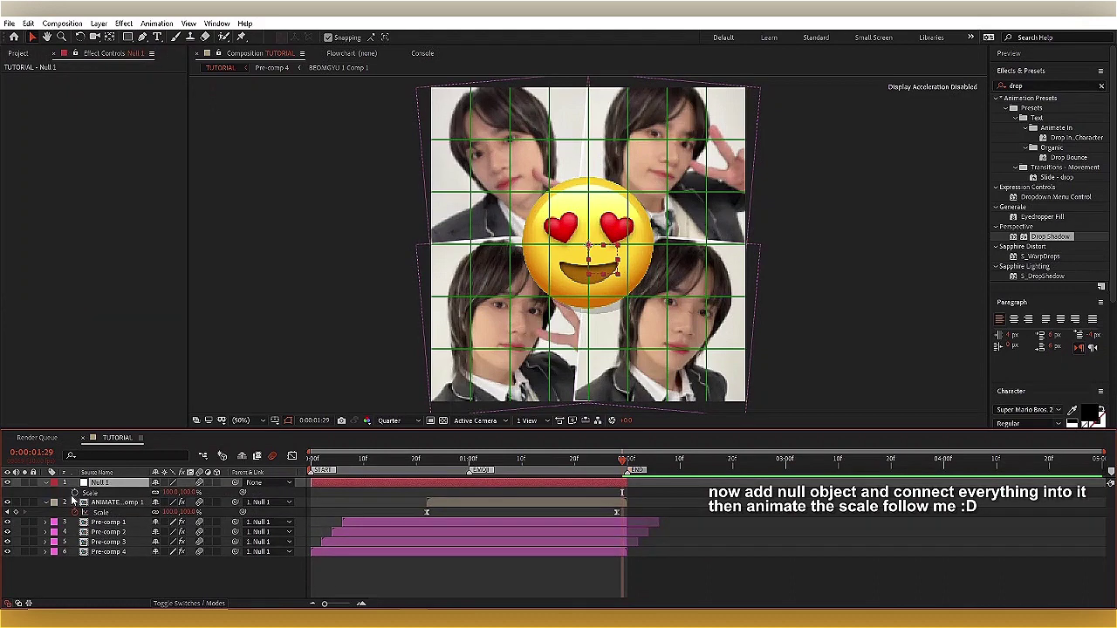
{"action": "left_click_drag", "start_coordinate": [621, 508], "coordinate": [618, 508]}
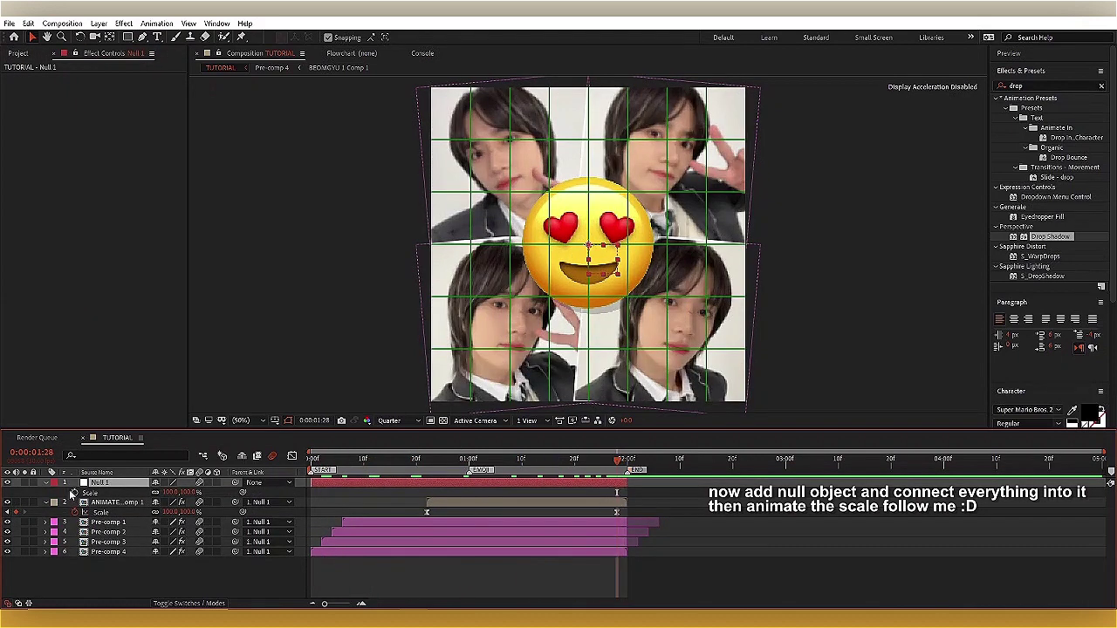
{"action": "left_click", "coordinate": [74, 493]}
{"action": "left_click", "coordinate": [427, 469]}
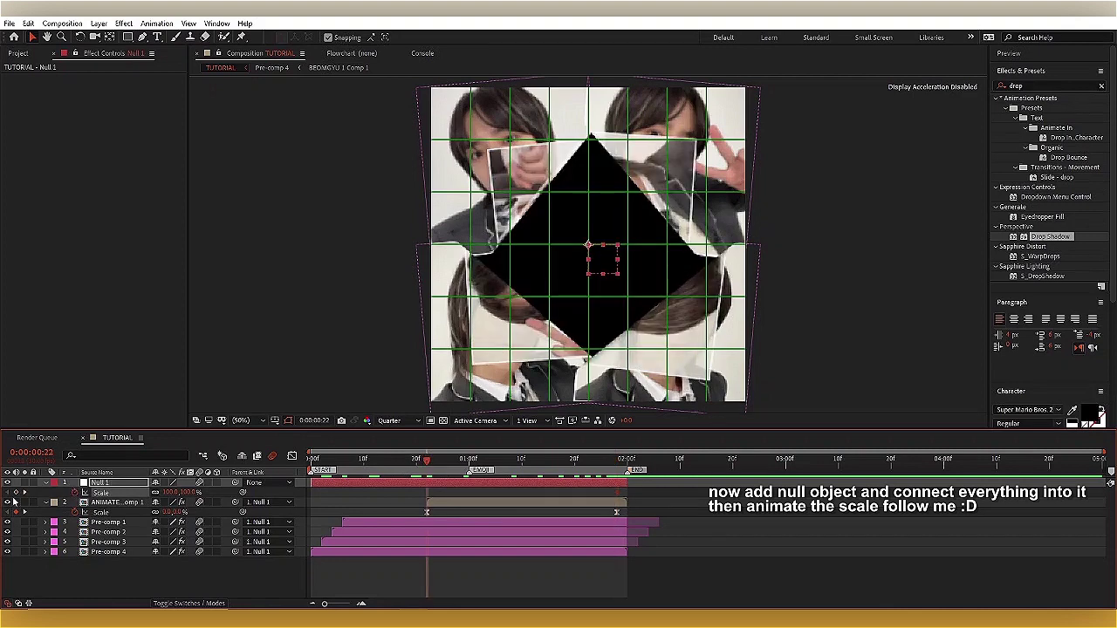
{"action": "left_click", "coordinate": [618, 463]}
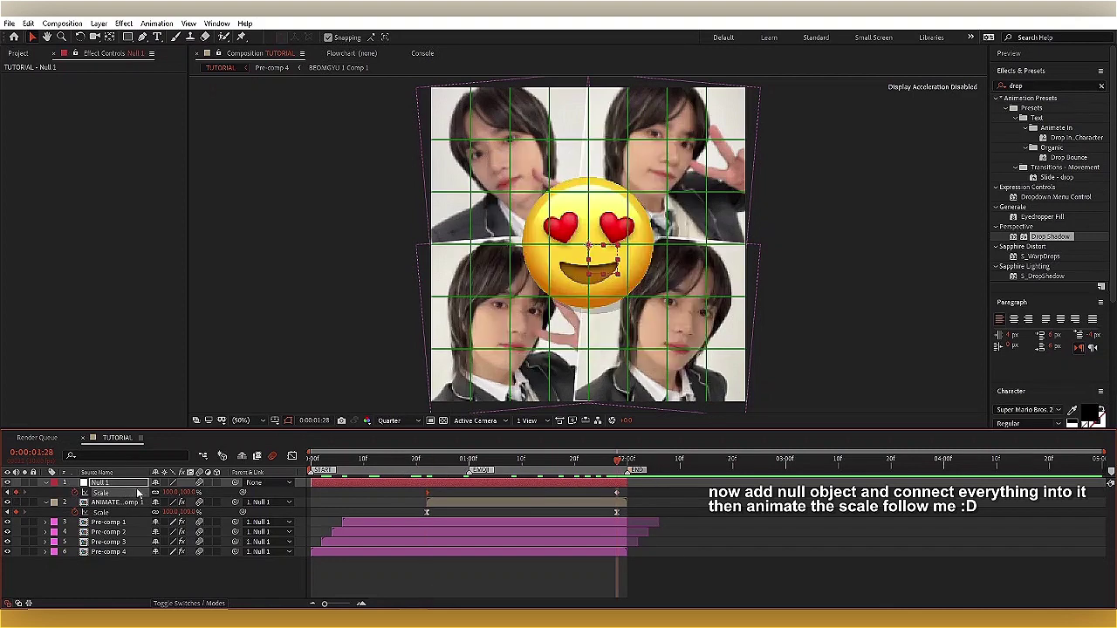
{"action": "left_click_drag", "start_coordinate": [179, 493], "coordinate": [205, 518]}
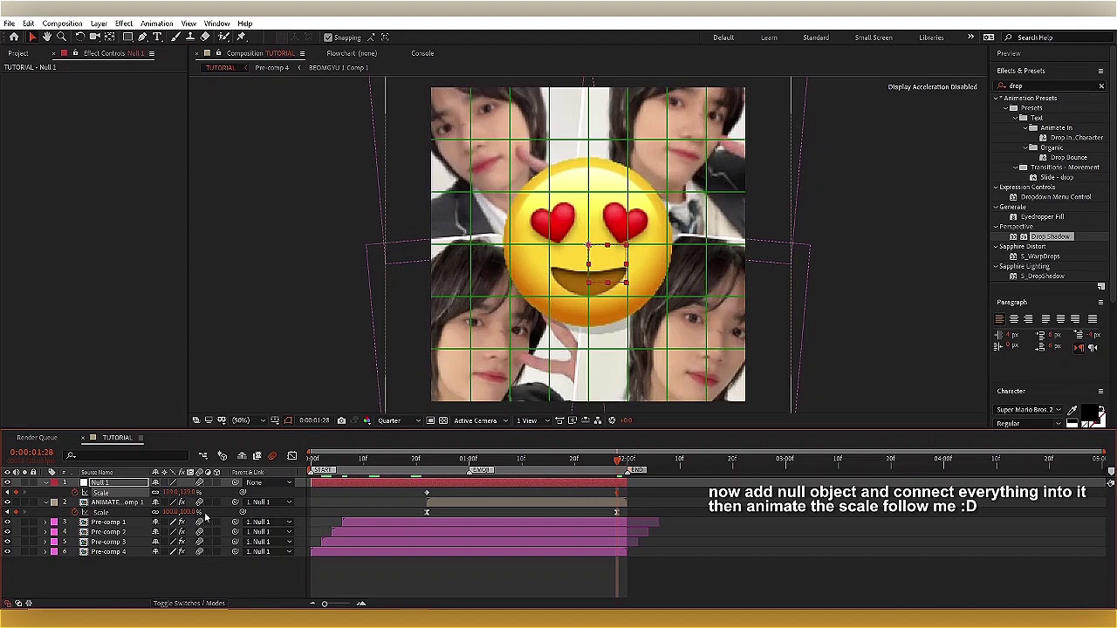
{"action": "key", "text": "Return"}
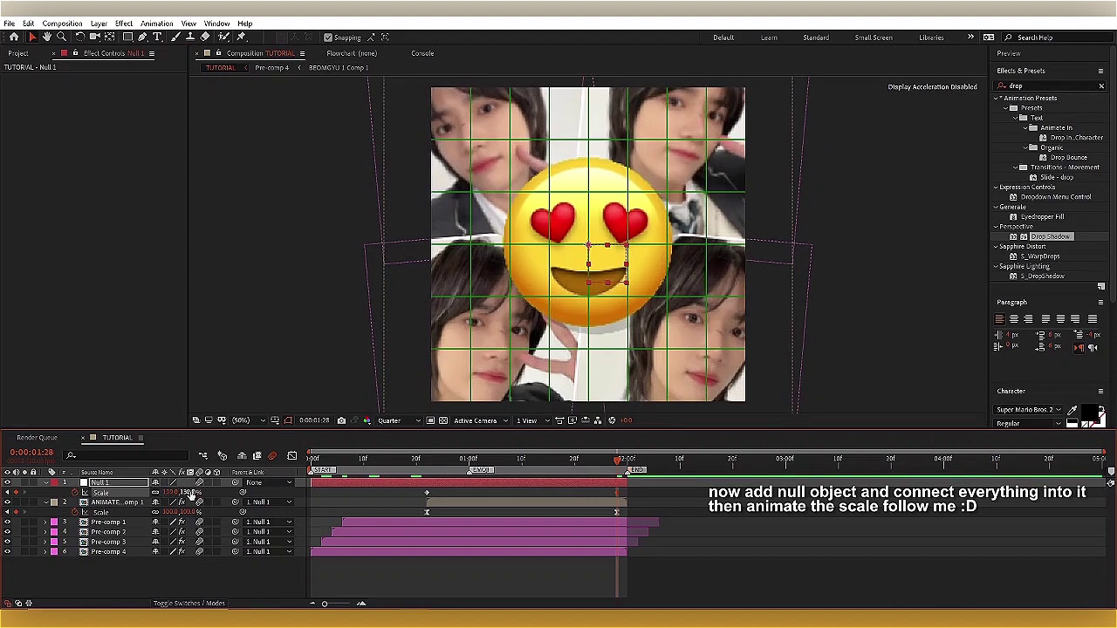
Step: Set the emoji's final Scale keyframe to about 78%
{"action": "type", "text": "50"}
{"action": "key", "text": "Return"}
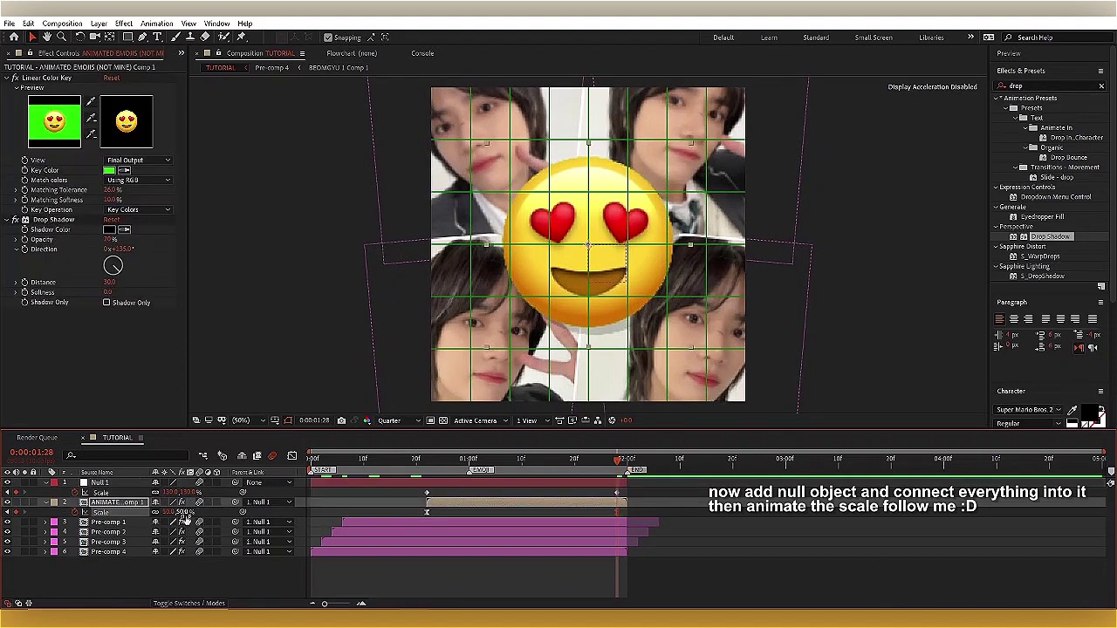
{"action": "left_click_drag", "start_coordinate": [186, 516], "coordinate": [199, 518]}
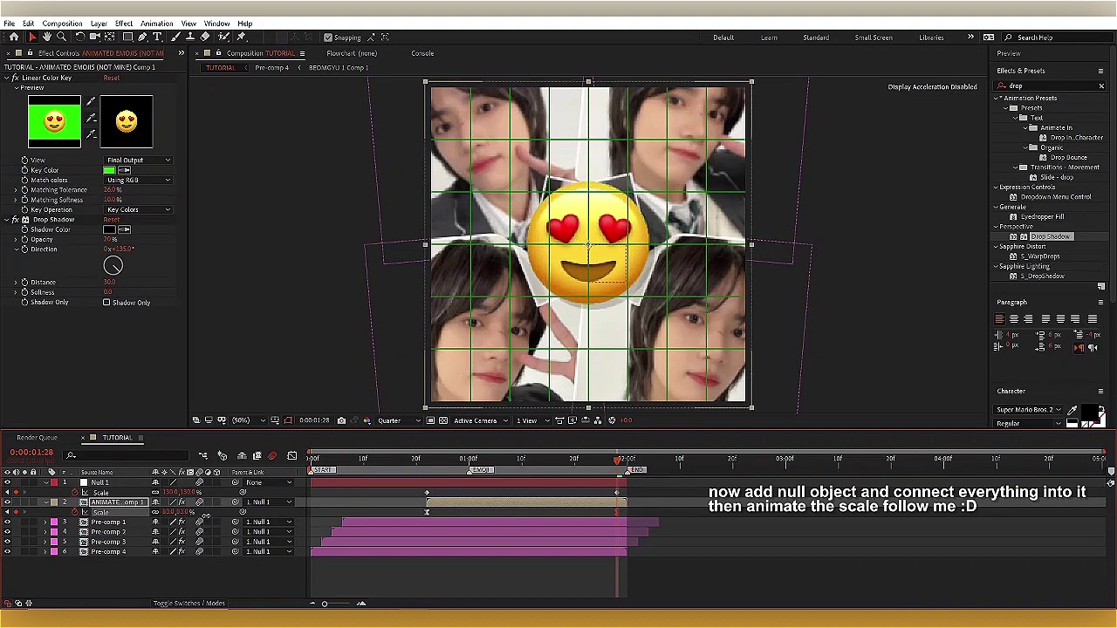
Step: Easy Ease Null 1's Scale keyframes so the speed graph peaks sharply early
{"action": "left_click_drag", "start_coordinate": [630, 487], "coordinate": [410, 506]}
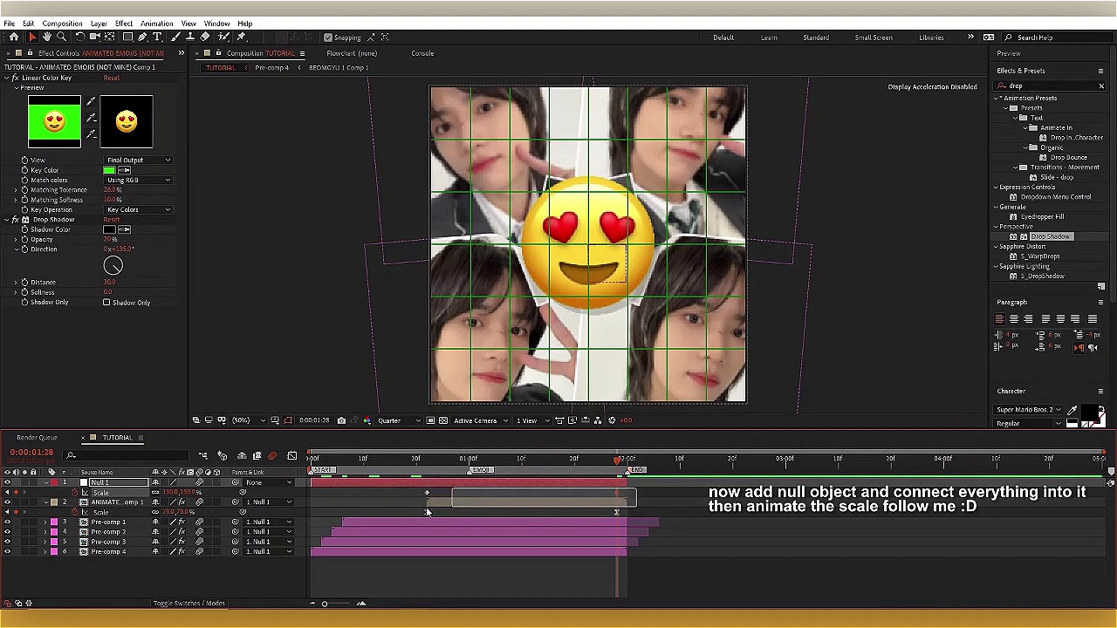
{"action": "left_click", "coordinate": [293, 456]}
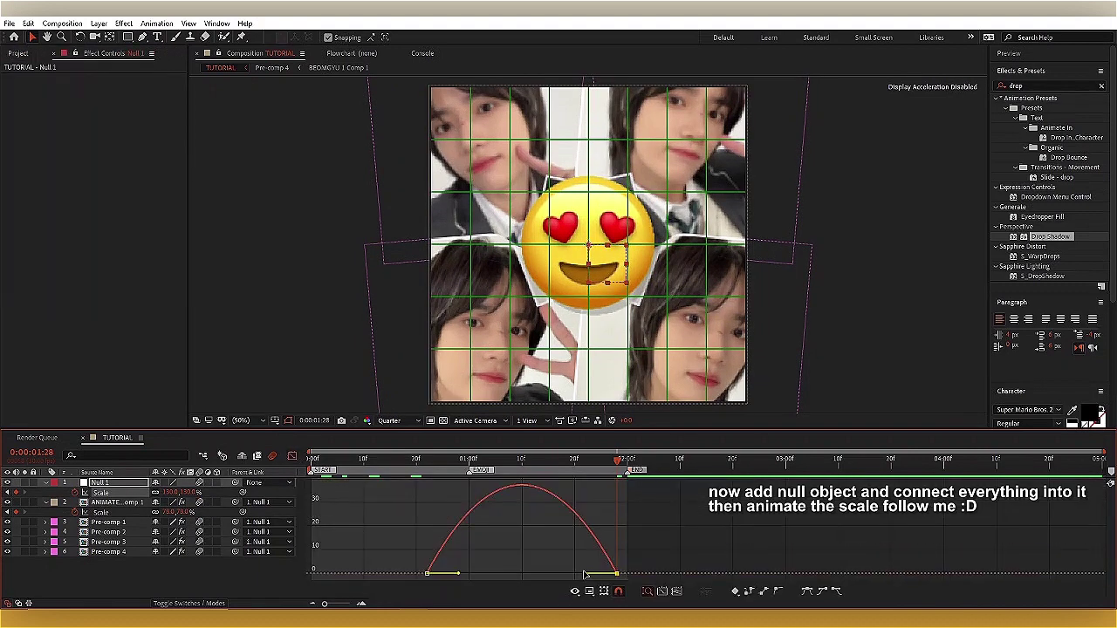
{"action": "key", "text": "F9"}
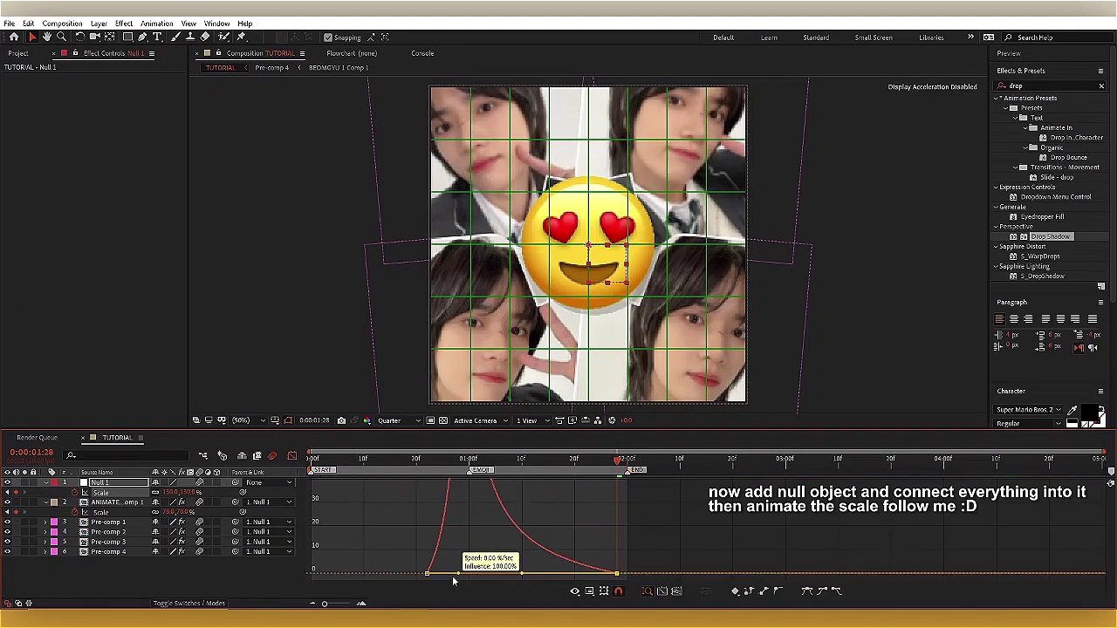
{"action": "left_click_drag", "start_coordinate": [559, 574], "coordinate": [521, 573]}
{"action": "left_click_drag", "start_coordinate": [515, 467], "coordinate": [353, 471]}
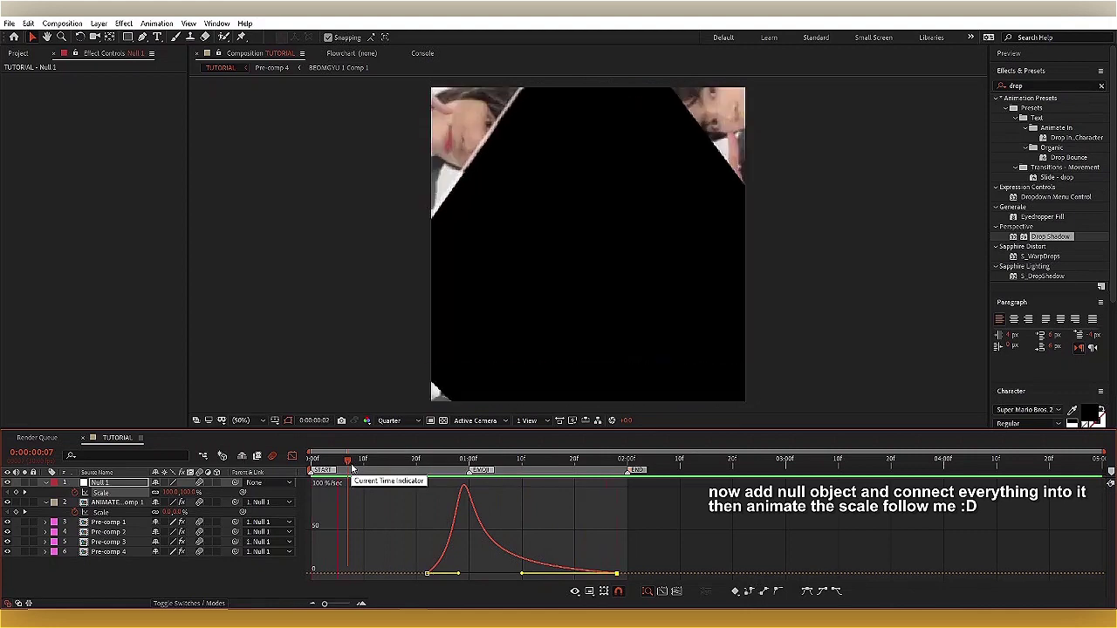
Step: Stop playback and reveal the emoji layer's source footage in the Project panel
{"action": "key", "text": "space"}
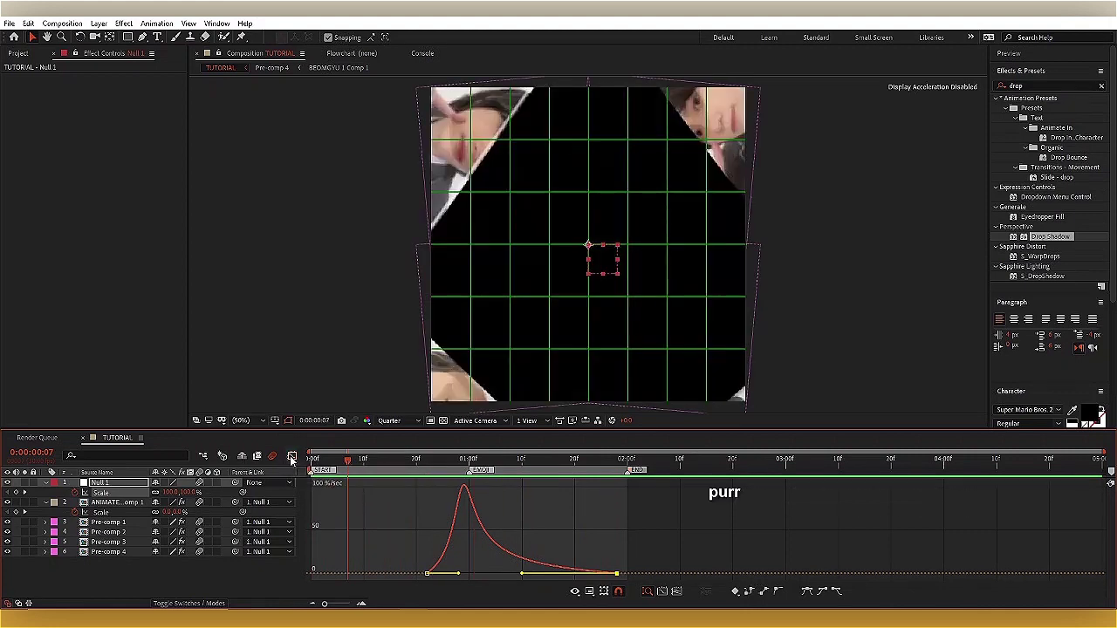
{"action": "left_click", "coordinate": [292, 455]}
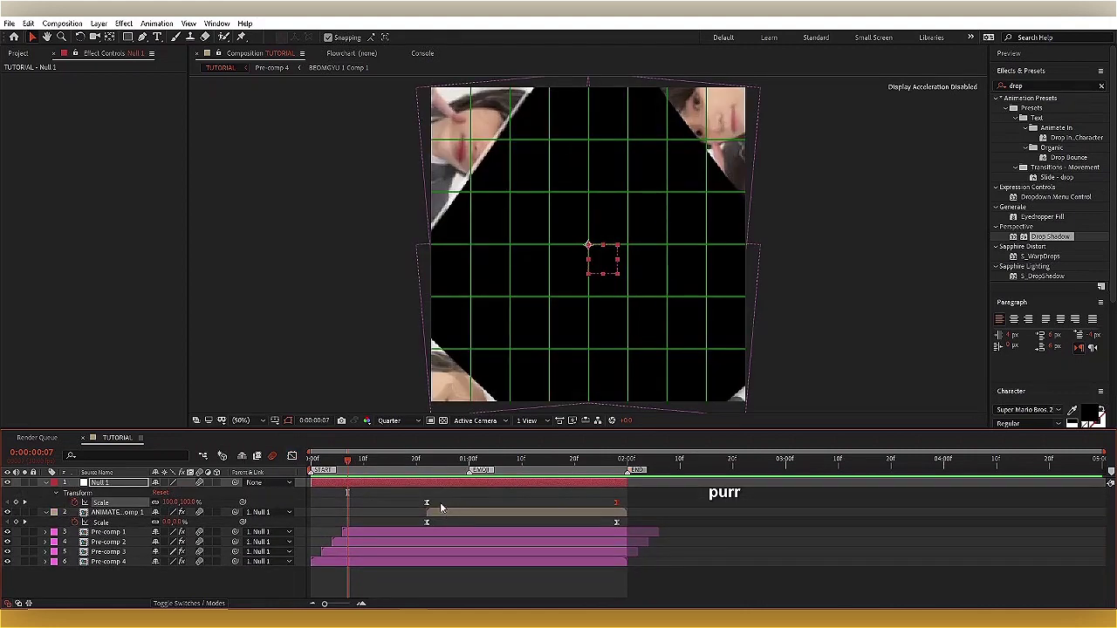
{"action": "left_click", "coordinate": [441, 512]}
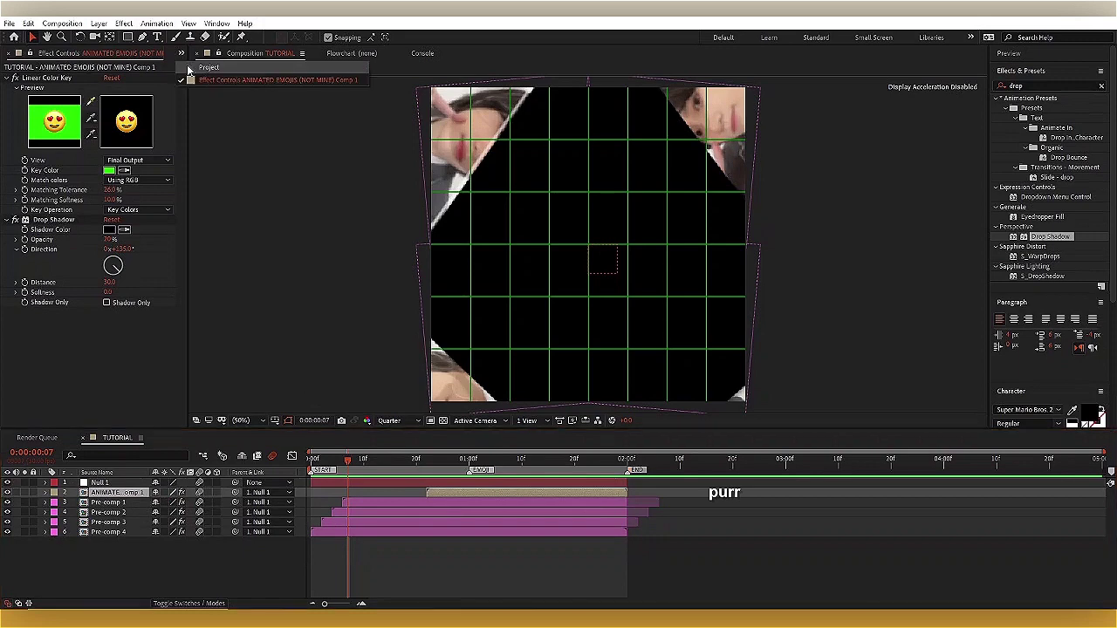
{"action": "key", "text": "ctrl+0"}
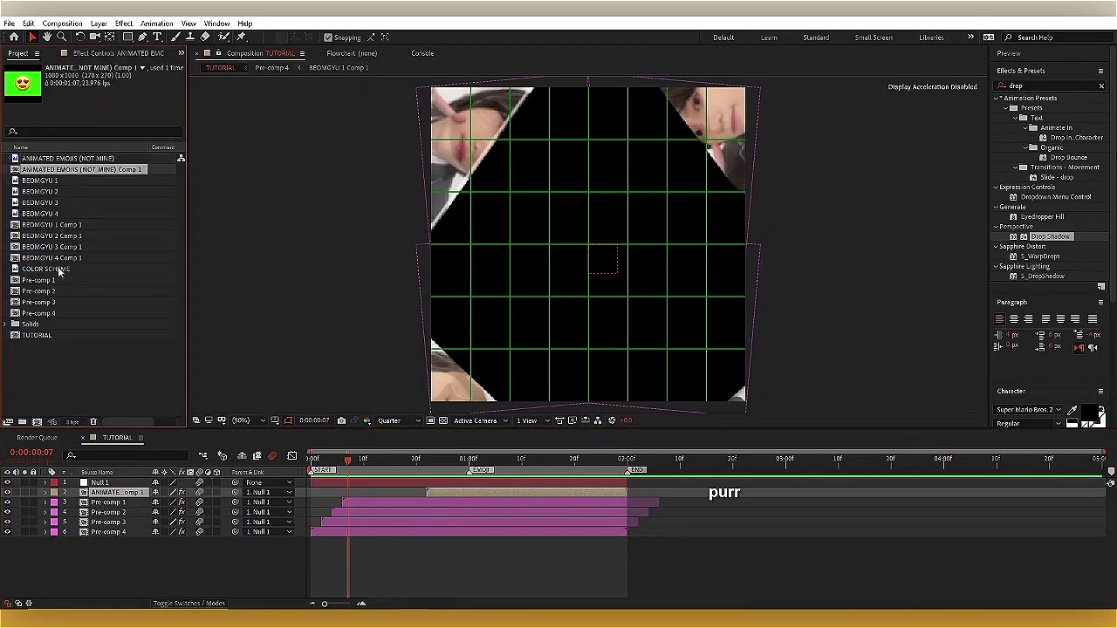
Step: Open the COLOR SCHEME palette in a small, narrow viewer at the top right
{"action": "double_click", "coordinate": [59, 272]}
{"action": "left_click_drag", "start_coordinate": [189, 587], "coordinate": [827, 202]}
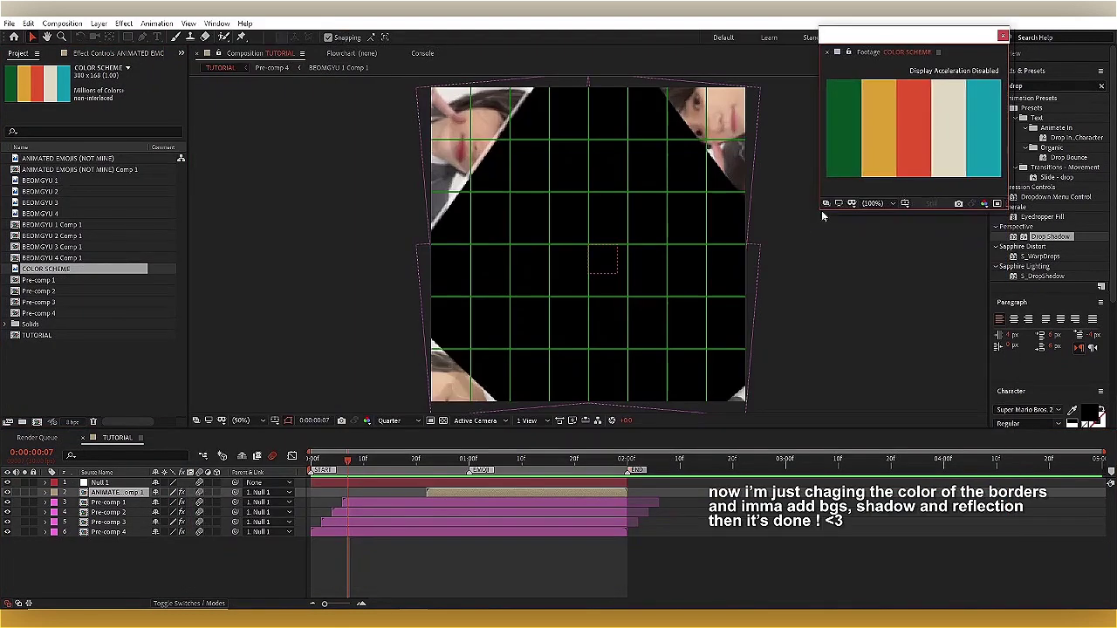
{"action": "left_click_drag", "start_coordinate": [1007, 99], "coordinate": [972, 99]}
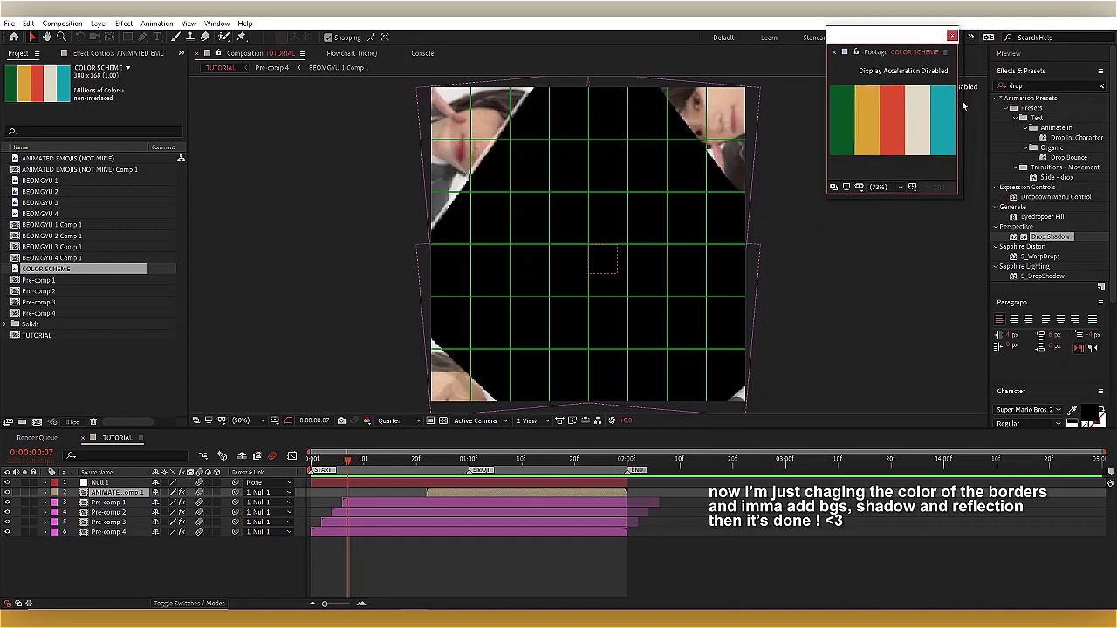
Step: Add a green Fill effect to the White Solid 1 border inside Pre-comp 1
{"action": "double_click", "coordinate": [379, 504]}
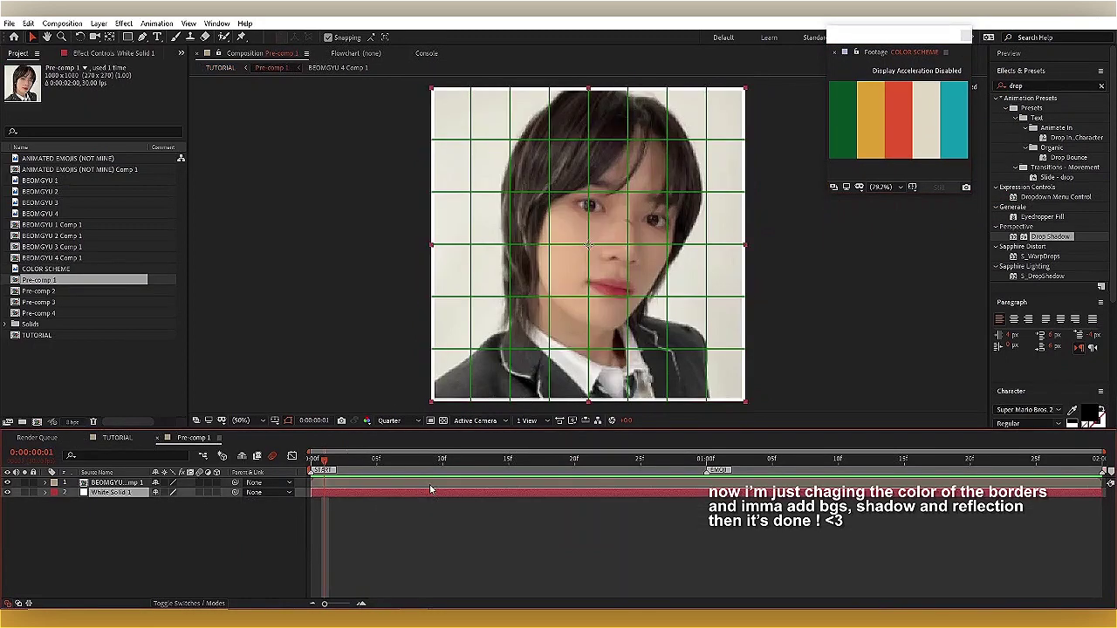
{"action": "double_click", "coordinate": [1046, 85]}
{"action": "type", "text": "fill"}
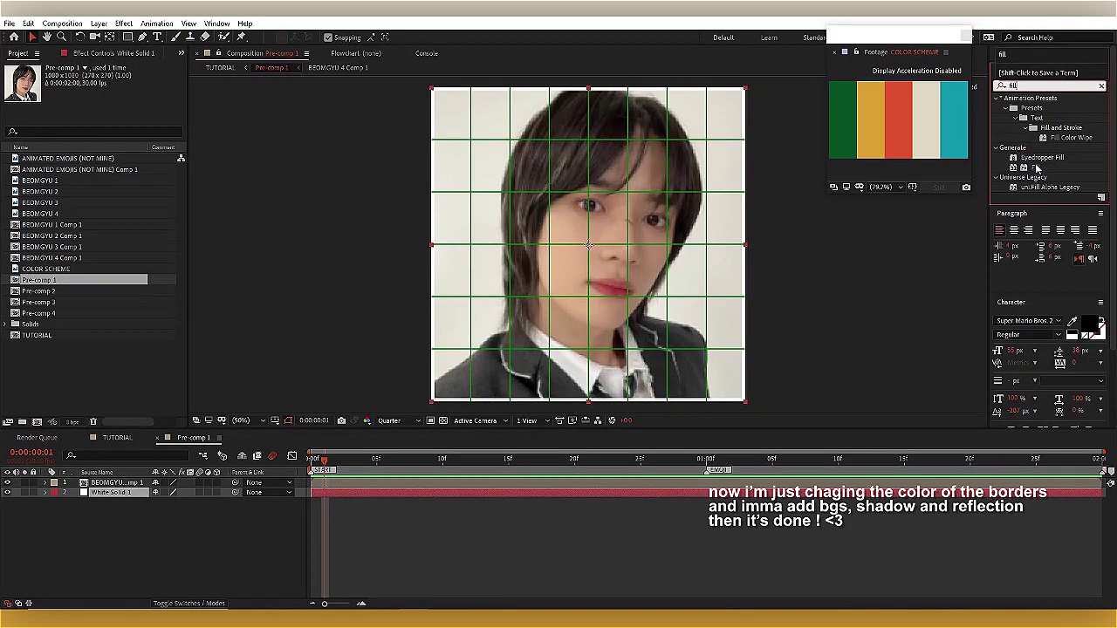
{"action": "double_click", "coordinate": [1037, 167]}
{"action": "left_click_drag", "start_coordinate": [1039, 167], "coordinate": [164, 97]}
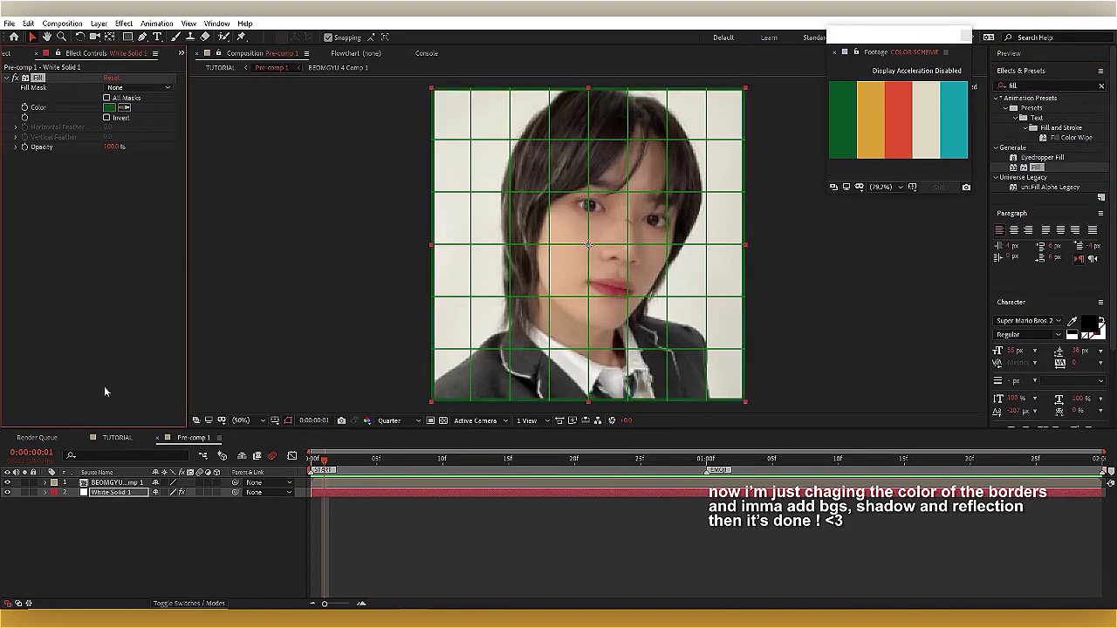
Step: Apply Fill to the border solids in Pre-comp 2 (yellow) and Pre-comp 3 (red)
{"action": "left_click", "coordinate": [117, 438]}
{"action": "double_click", "coordinate": [351, 514]}
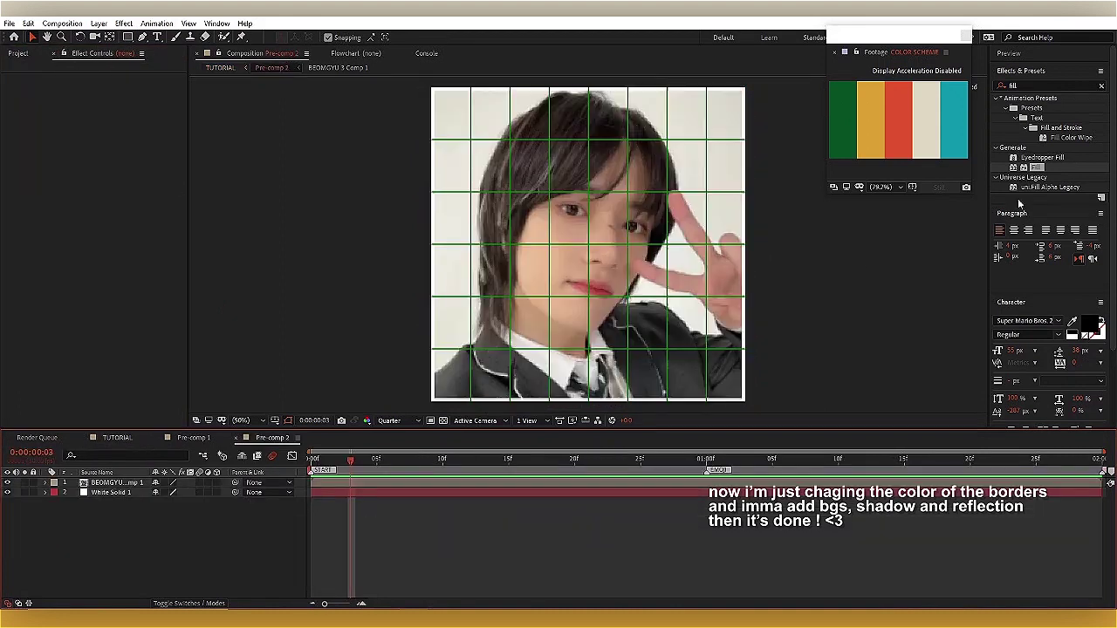
{"action": "left_click_drag", "start_coordinate": [1039, 171], "coordinate": [544, 493]}
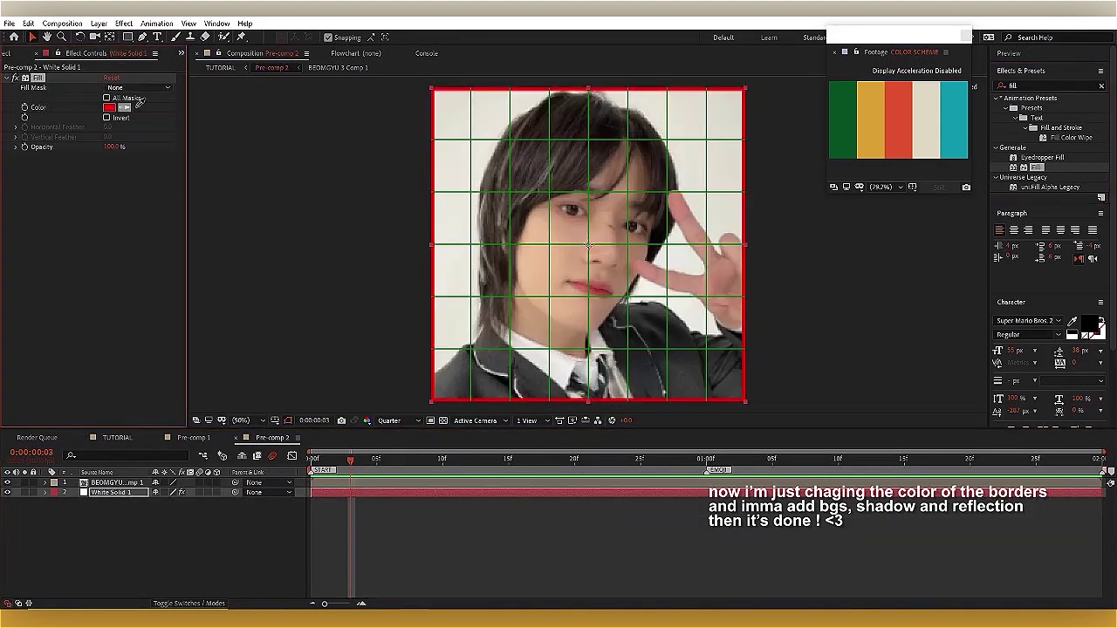
{"action": "left_click", "coordinate": [130, 440]}
{"action": "double_click", "coordinate": [346, 526]}
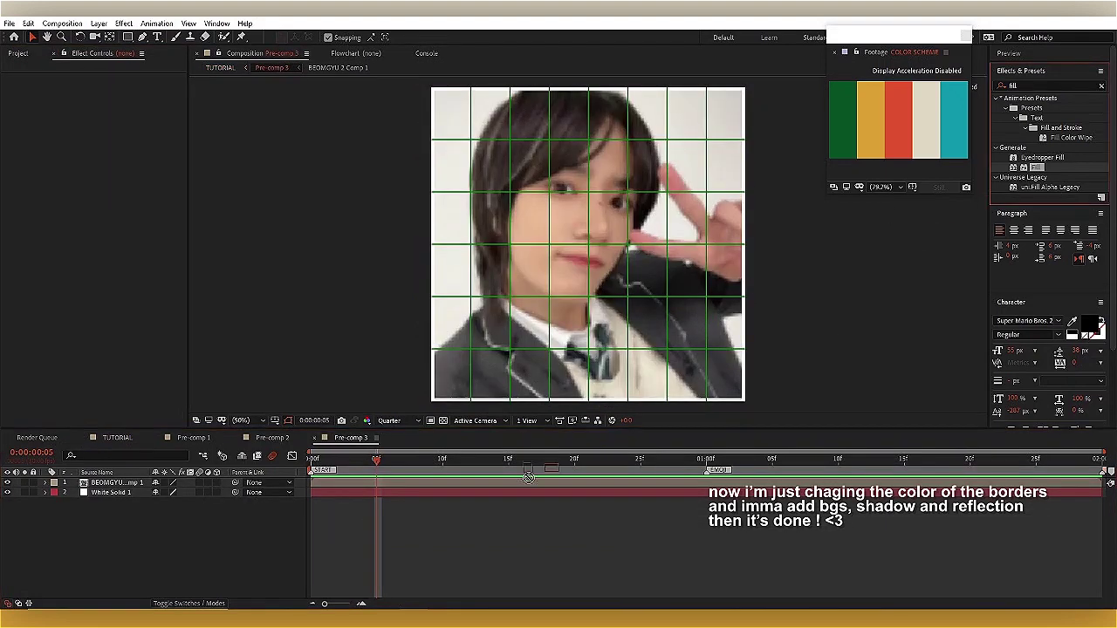
{"action": "left_click_drag", "start_coordinate": [527, 477], "coordinate": [528, 492]}
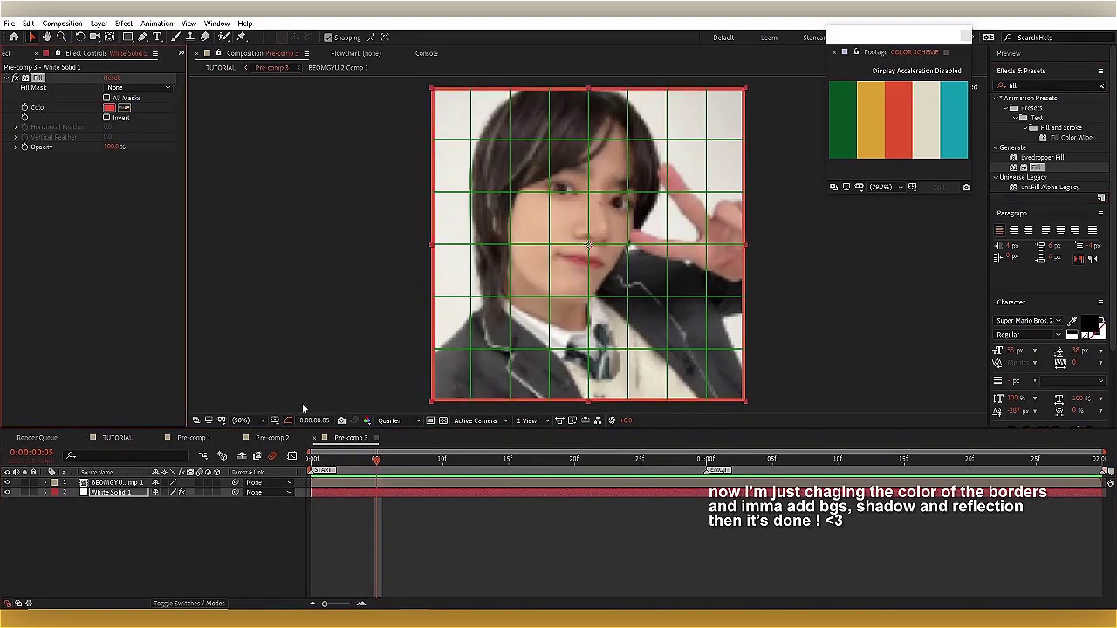
Step: Apply a red Fill to Pre-comp 4's White Solid 1 border
{"action": "left_click", "coordinate": [127, 439]}
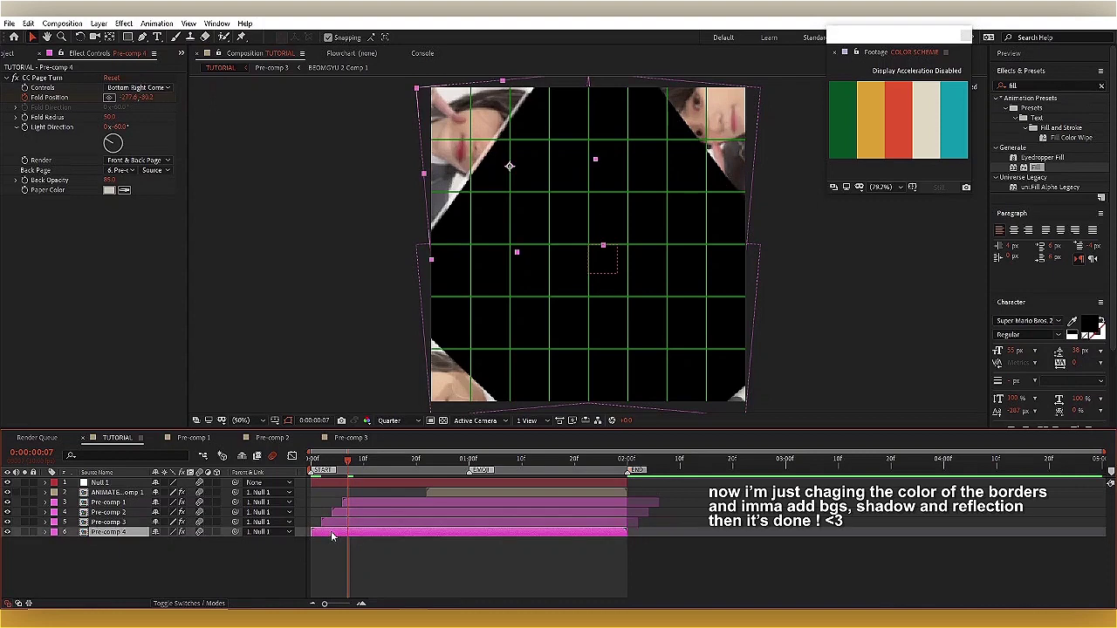
{"action": "double_click", "coordinate": [332, 534]}
{"action": "left_click", "coordinate": [347, 492]}
{"action": "left_click_drag", "start_coordinate": [1037, 168], "coordinate": [170, 66]}
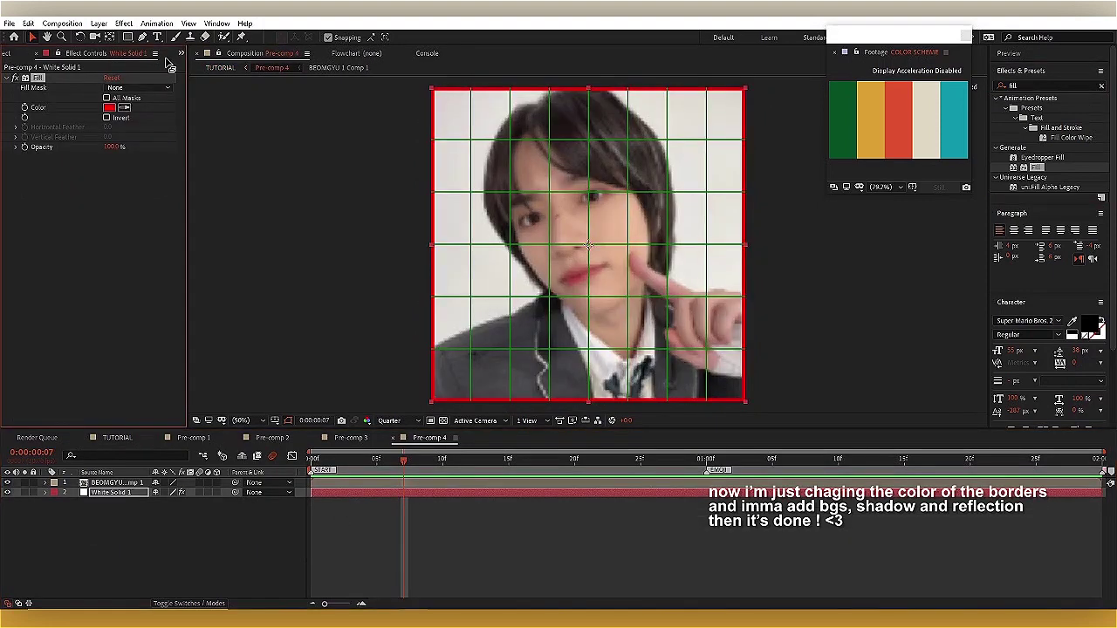
Step: Return to the TUTORIAL comp and play it back, stopping near frame 1:18
{"action": "left_click", "coordinate": [117, 437]}
{"action": "key", "text": "space"}
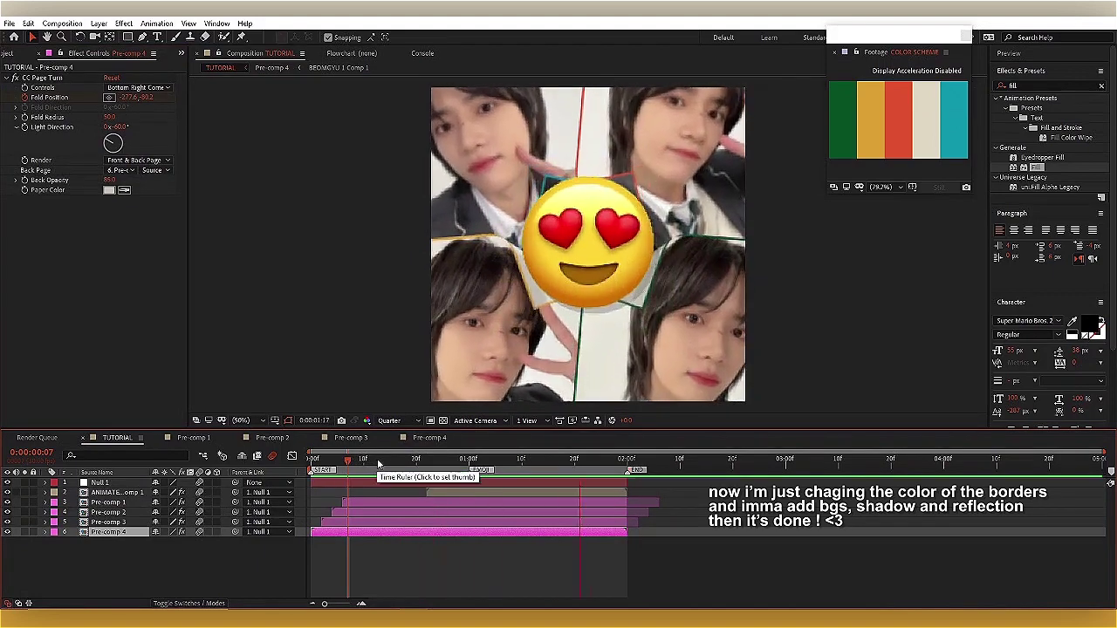
{"action": "left_click_drag", "start_coordinate": [377, 468], "coordinate": [568, 476]}
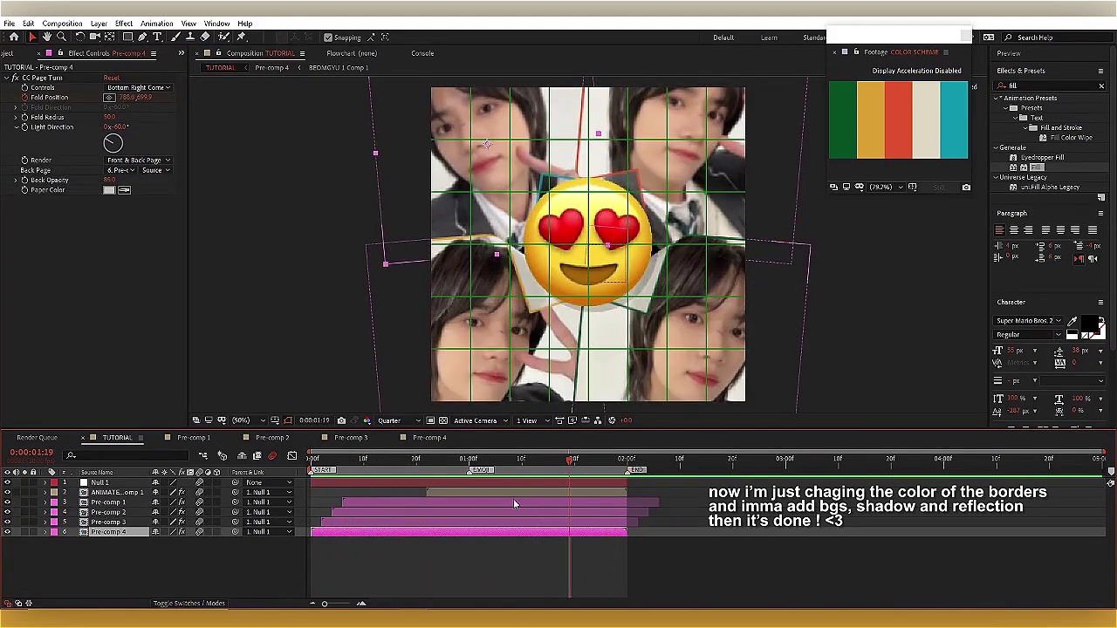
Step: Apply a Drop Shadow effect to the Pre-comp 1 layer
{"action": "left_click", "coordinate": [515, 503]}
{"action": "left_click", "coordinate": [1055, 85]}
{"action": "type", "text": "drop"}
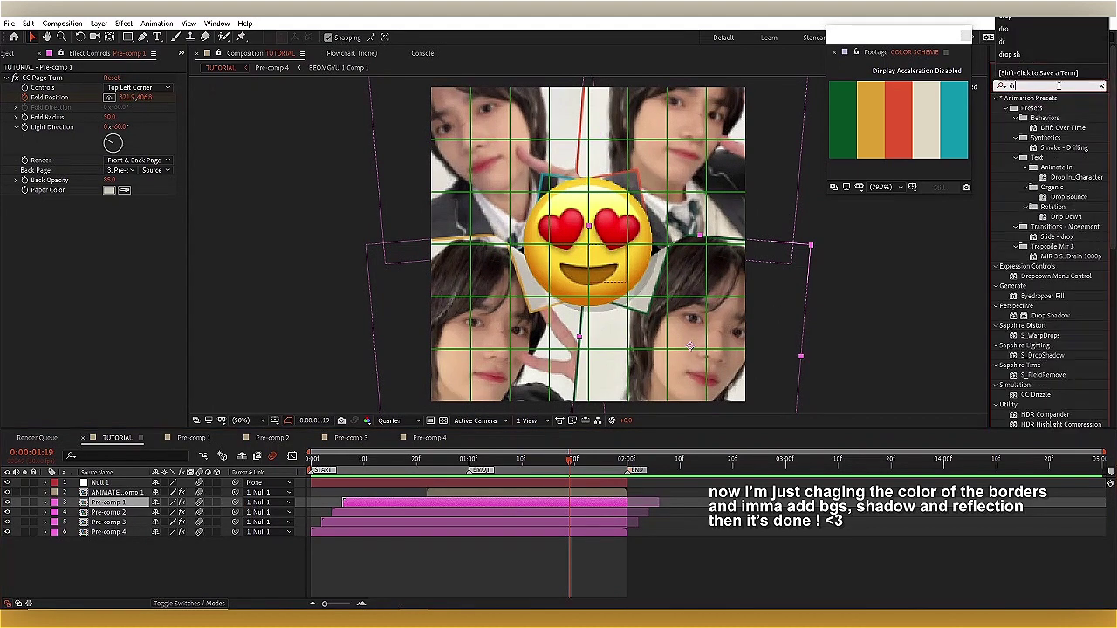
{"action": "double_click", "coordinate": [1040, 237]}
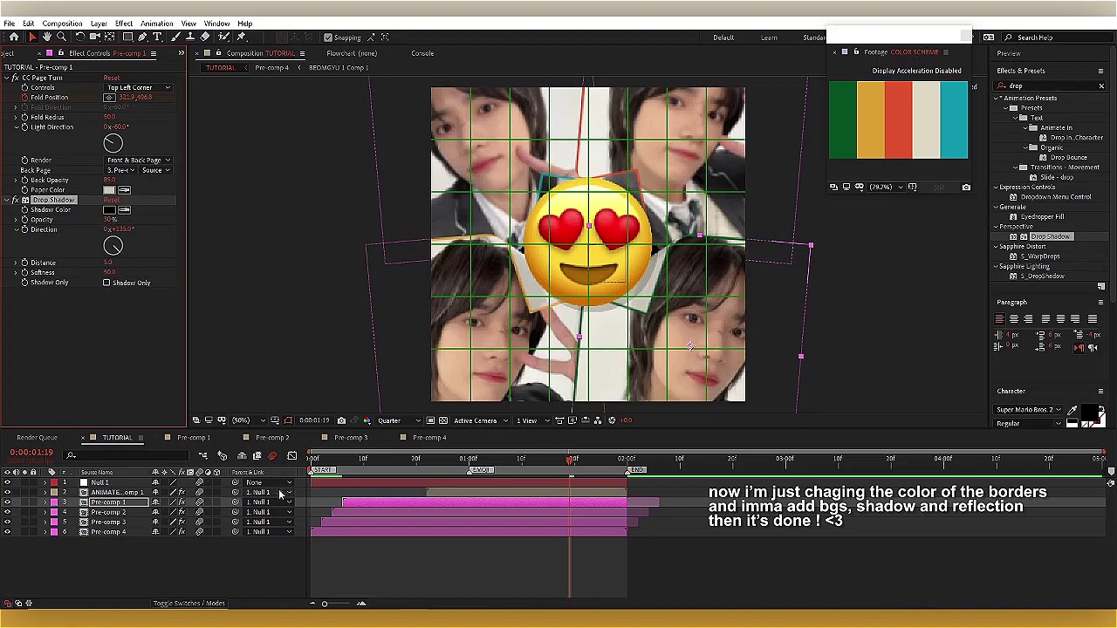
Step: Paste the drop shadow onto the Pre-comp 3 and Pre-comp 4 layers
{"action": "left_click", "coordinate": [371, 508]}
{"action": "left_click", "coordinate": [371, 522]}
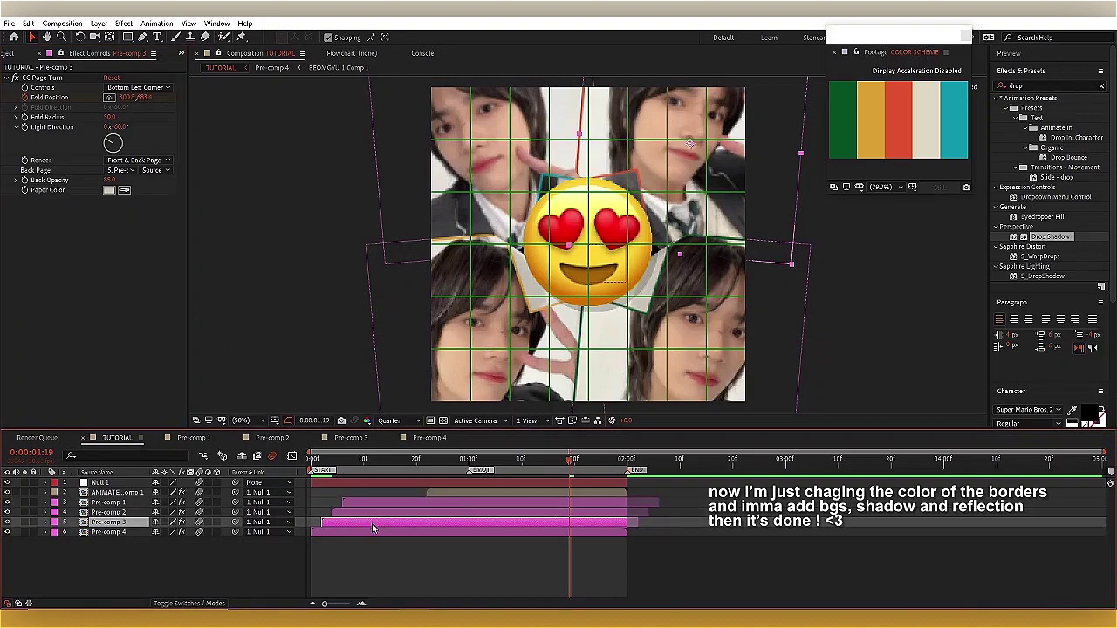
{"action": "key", "text": "ctrl+v"}
{"action": "left_click", "coordinate": [372, 532]}
{"action": "key", "text": "ctrl+v"}
Step: Preview the composition from the start with the shadows applied
{"action": "key", "text": "Home"}
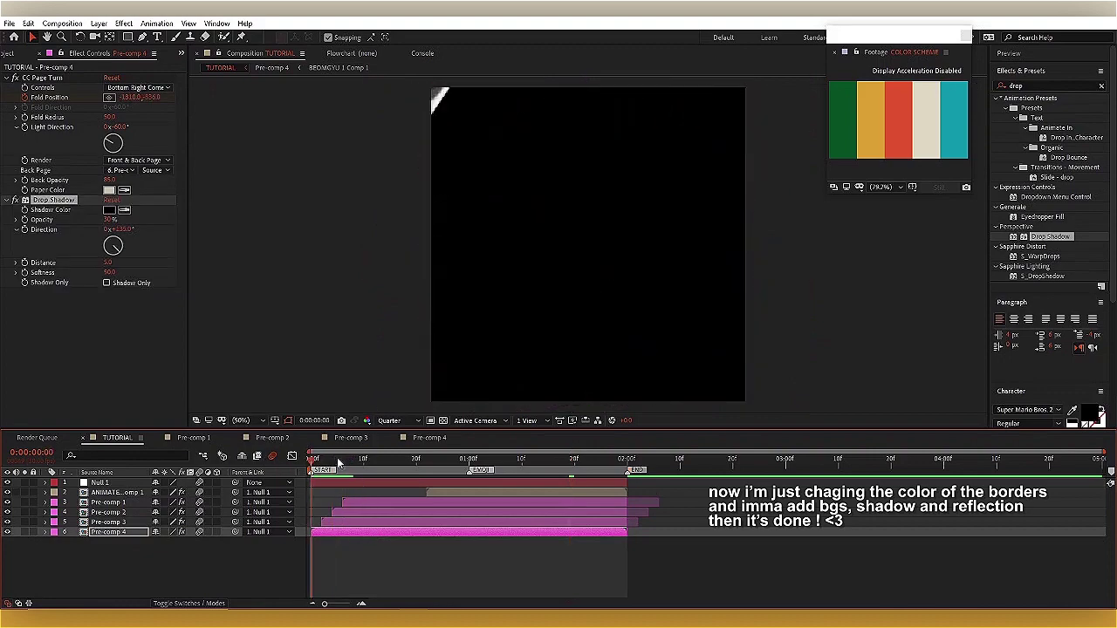
{"action": "key", "text": "space"}
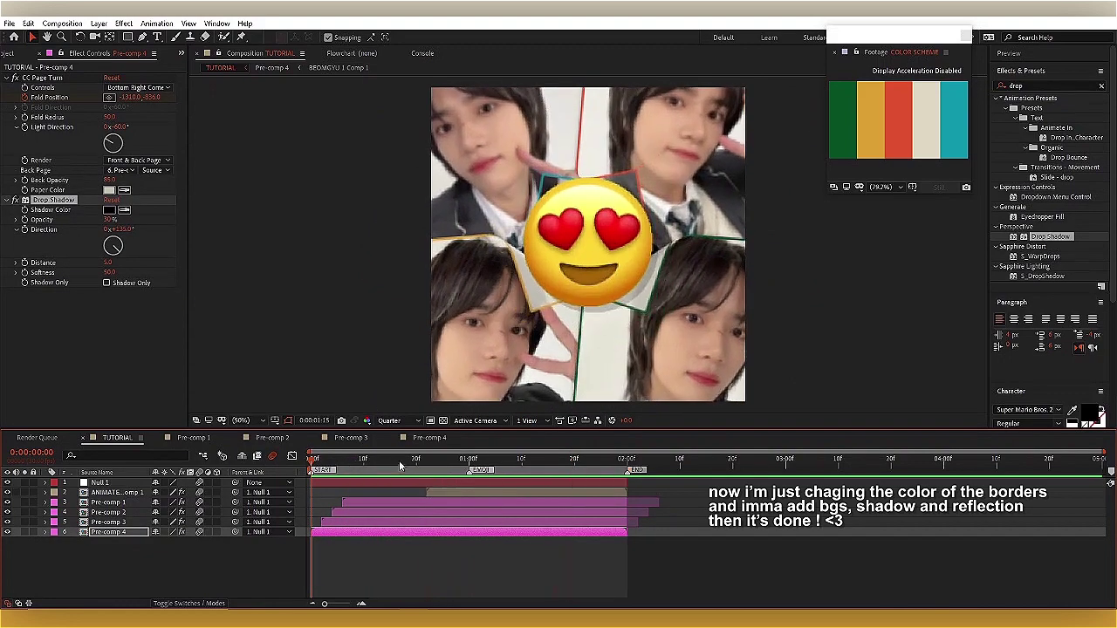
{"action": "key", "text": "space"}
Step: Pre-compose all the timeline layers into Pre-comp 5
{"action": "left_click_drag", "start_coordinate": [305, 480], "coordinate": [403, 561]}
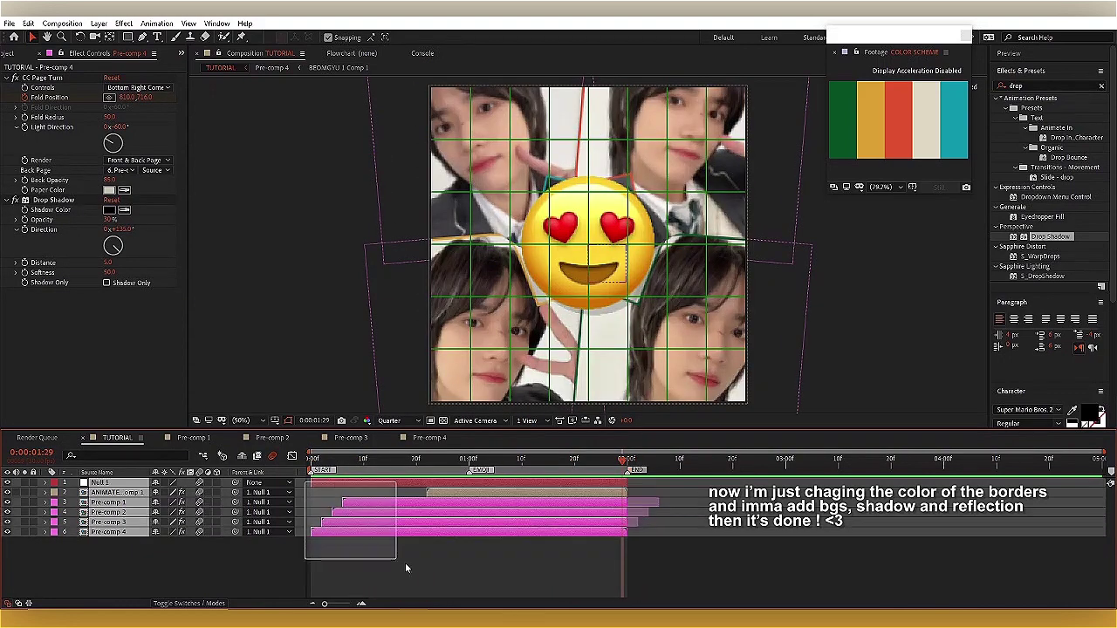
{"action": "right_click", "coordinate": [432, 183]}
{"action": "left_click", "coordinate": [478, 461]}
{"action": "left_click", "coordinate": [155, 185]}
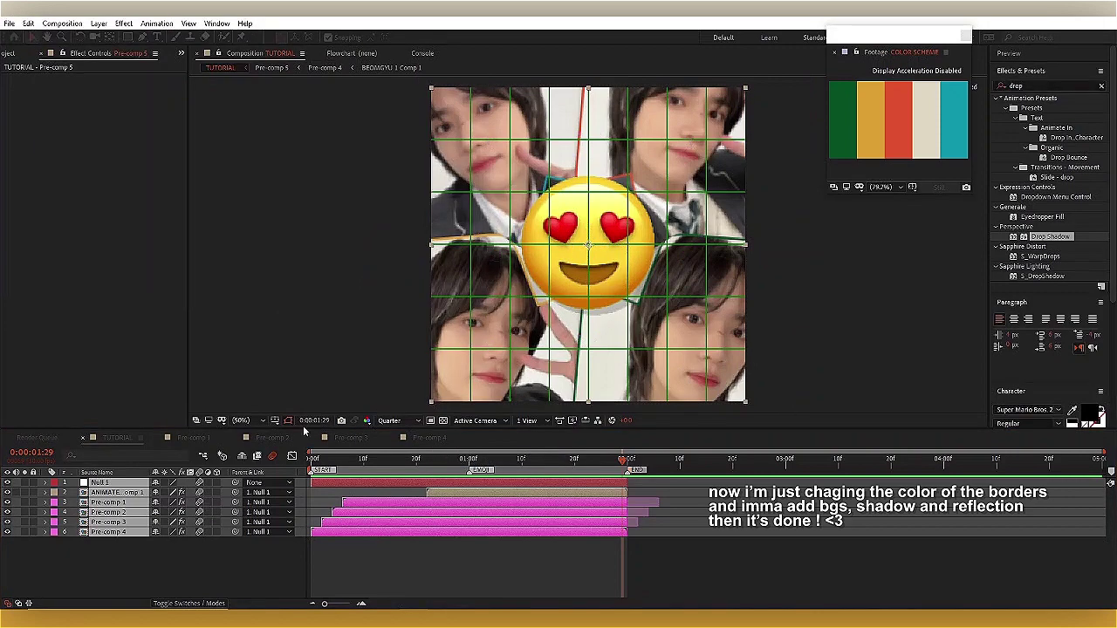
Step: Create a new solid layer, White Solid 2
{"action": "right_click", "coordinate": [305, 482]}
{"action": "mouse_move", "coordinate": [362, 358]}
{"action": "left_click", "coordinate": [460, 385]}
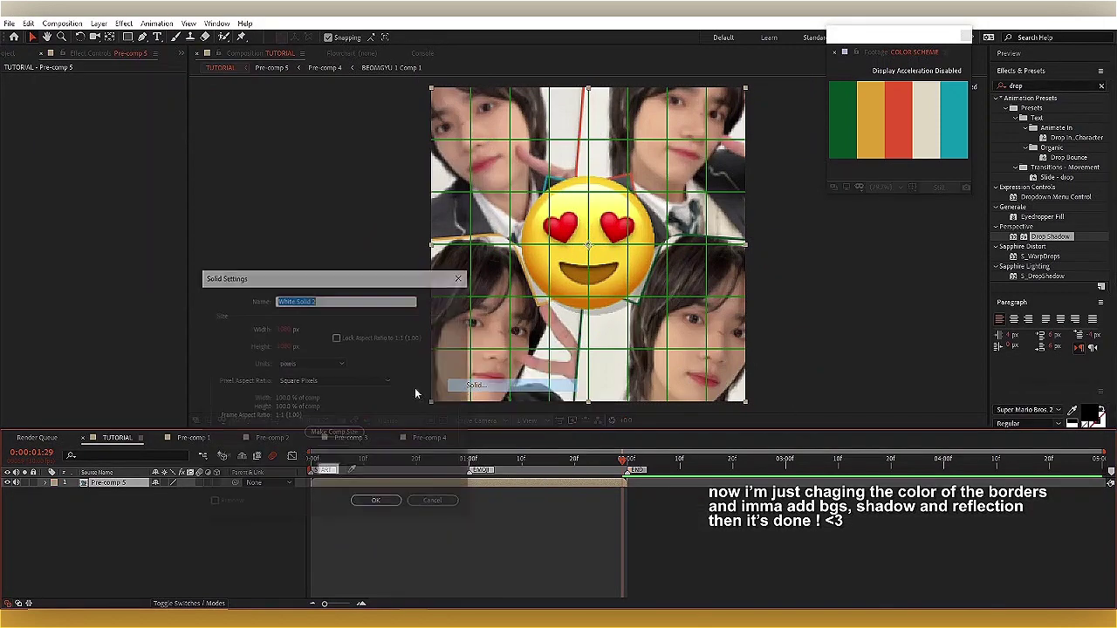
{"action": "left_click", "coordinate": [372, 505]}
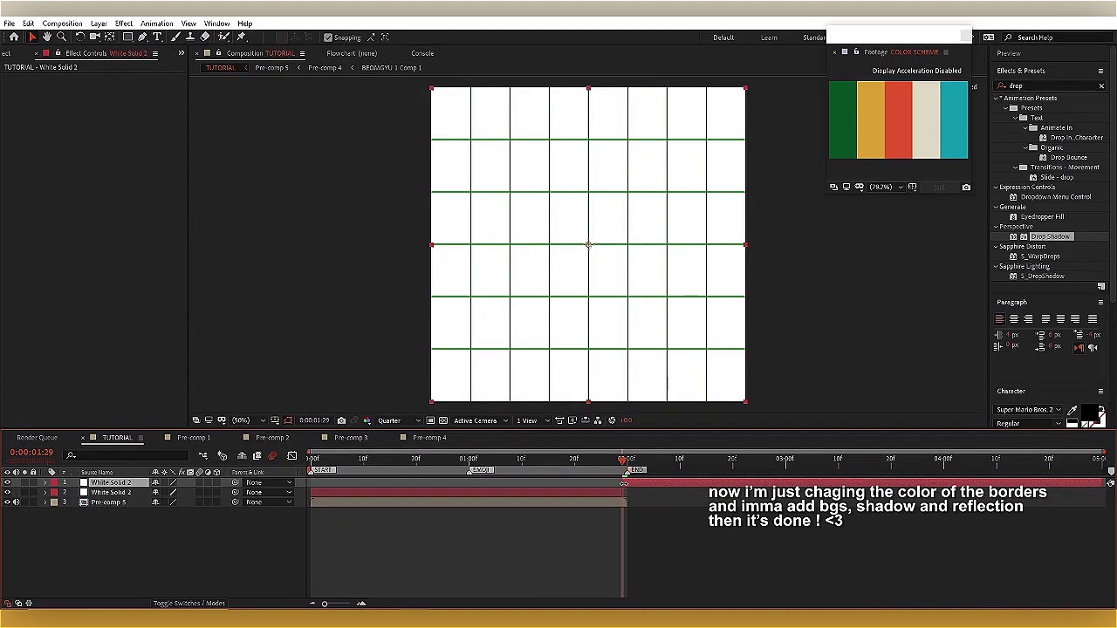
Step: Give White Solid 2 a Gradient Overlay style with yellow and green colour stops
{"action": "right_click", "coordinate": [147, 480]}
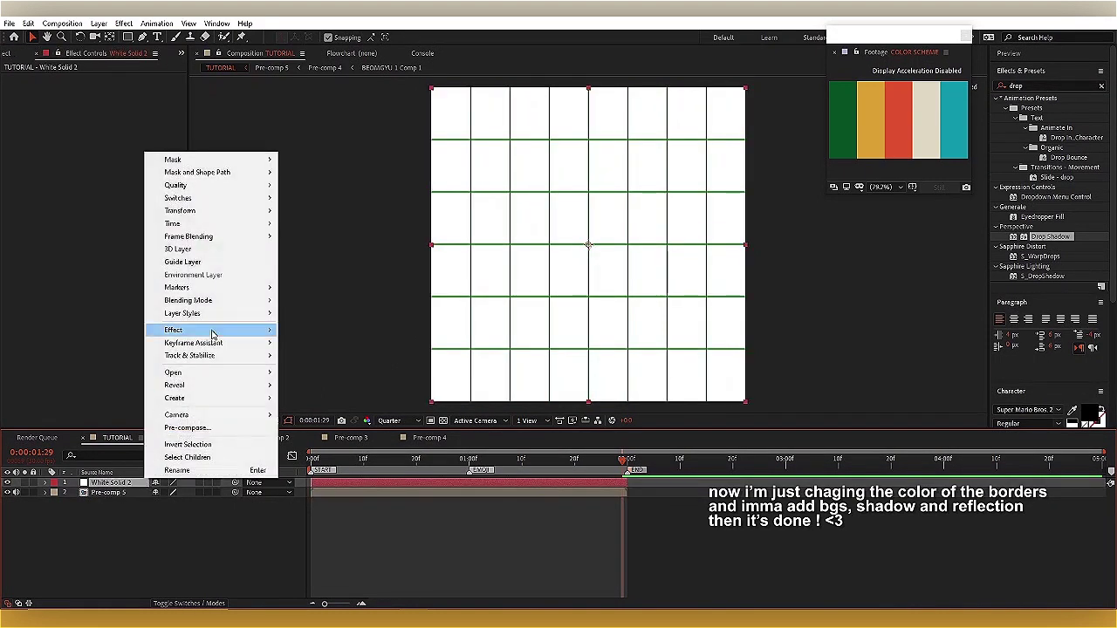
{"action": "mouse_move", "coordinate": [212, 313]}
{"action": "left_click", "coordinate": [320, 445]}
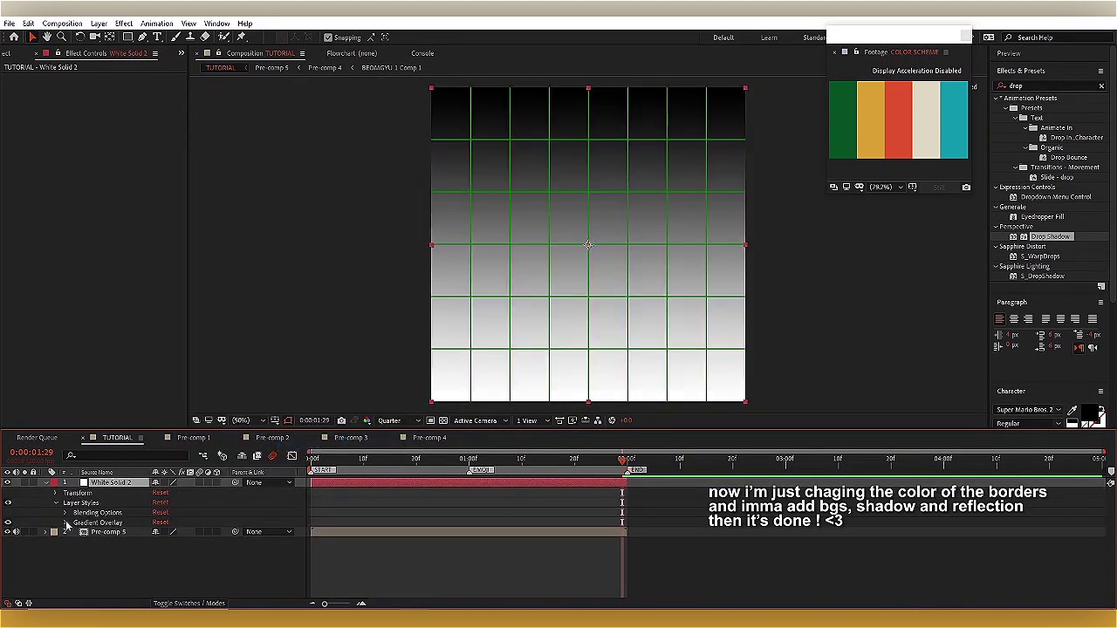
{"action": "left_click", "coordinate": [66, 523]}
{"action": "left_click", "coordinate": [173, 523]}
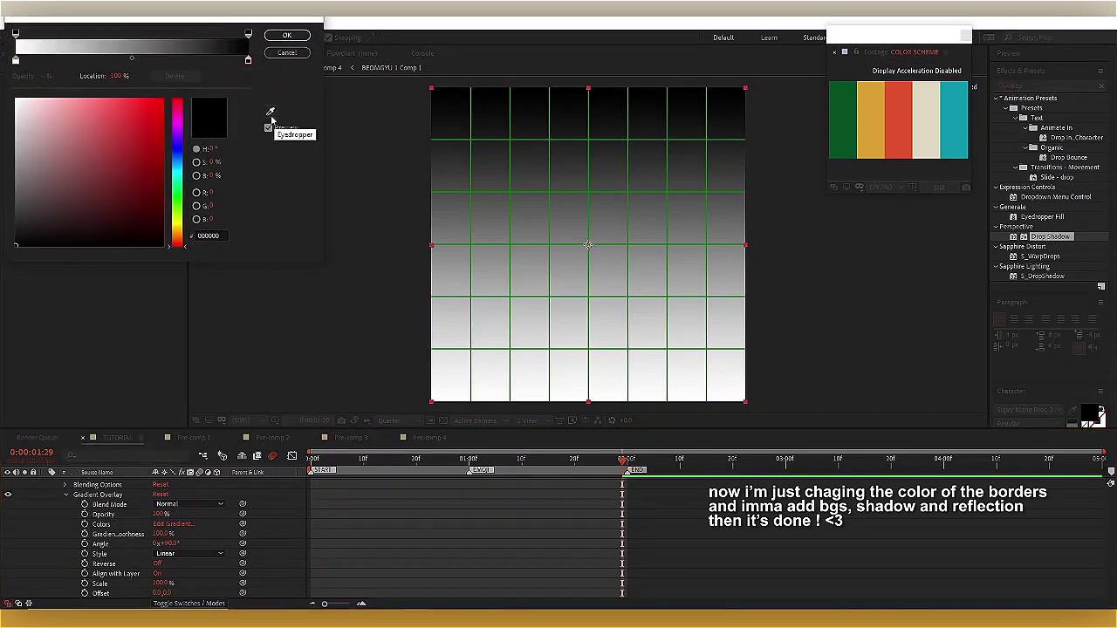
{"action": "left_click", "coordinate": [270, 113]}
{"action": "left_click", "coordinate": [15, 61]}
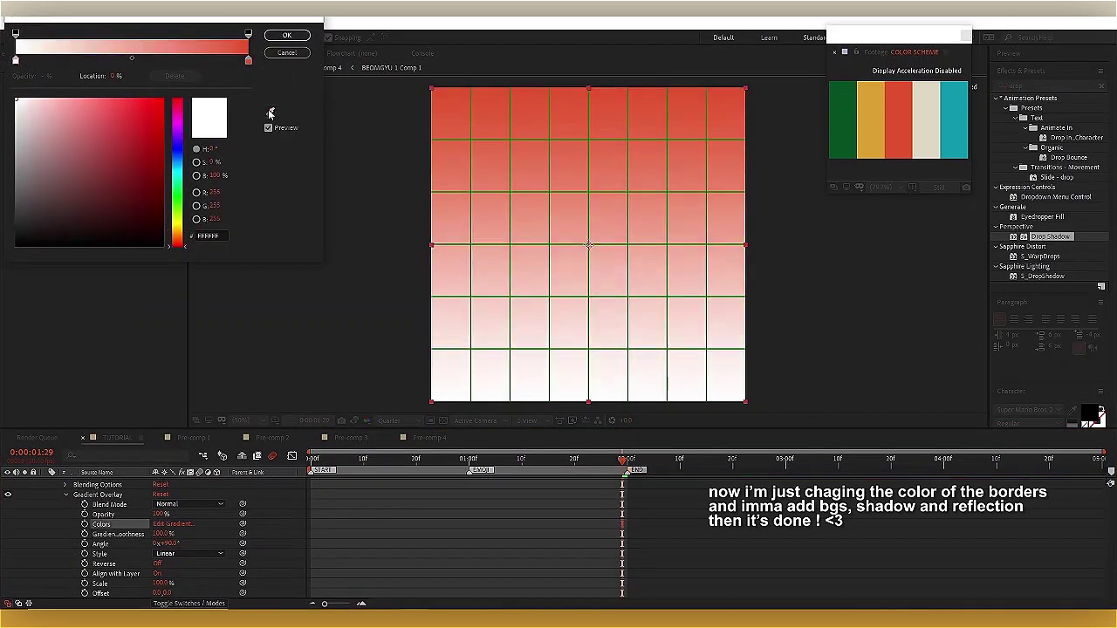
{"action": "left_click", "coordinate": [270, 111]}
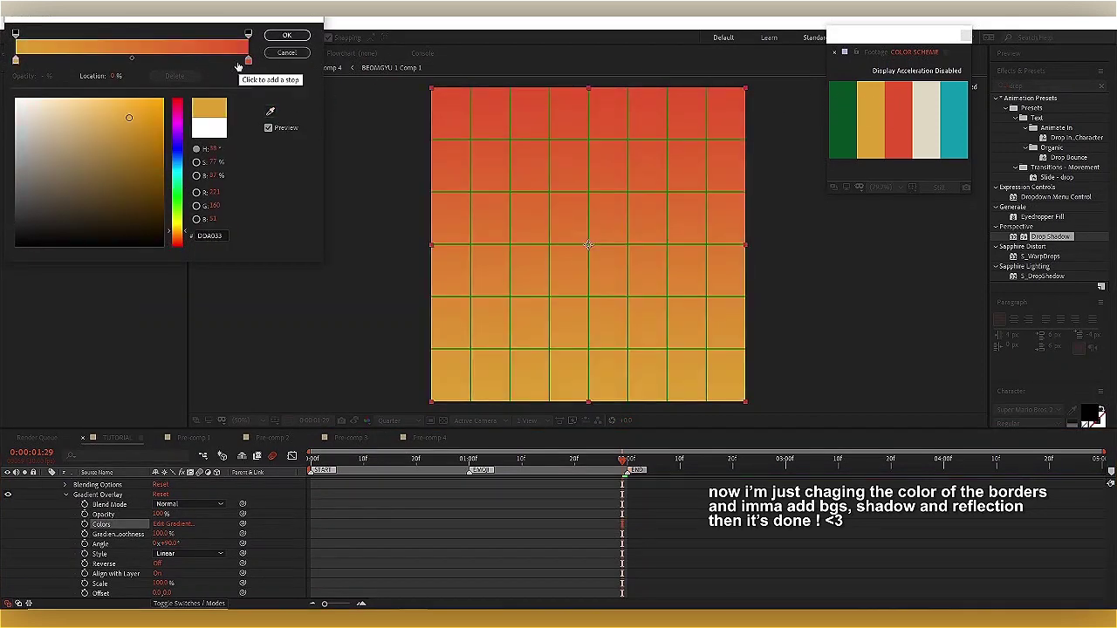
{"action": "left_click", "coordinate": [247, 60]}
{"action": "left_click", "coordinate": [272, 113]}
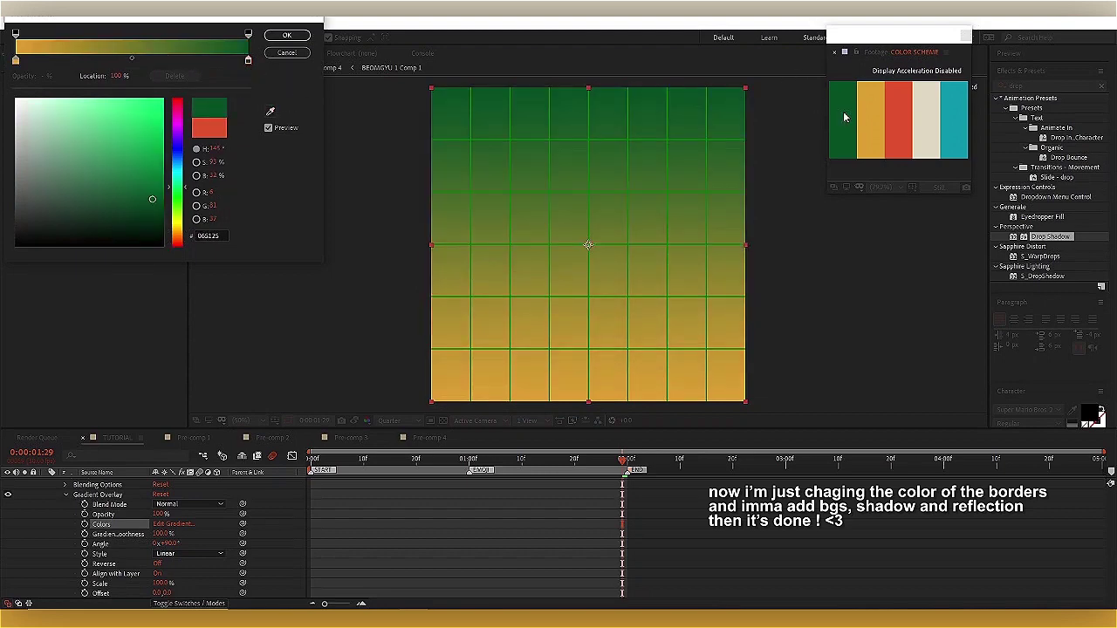
{"action": "left_click", "coordinate": [287, 36]}
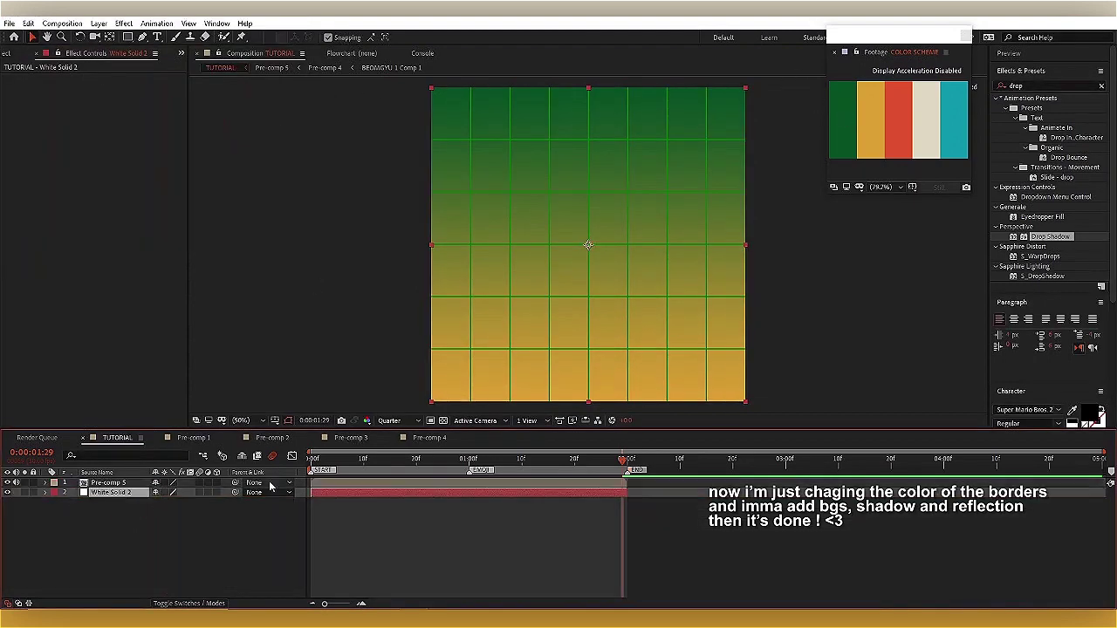
Step: Preview the collage, then duplicate the Pre-comp 5 layer
{"action": "key", "text": "space"}
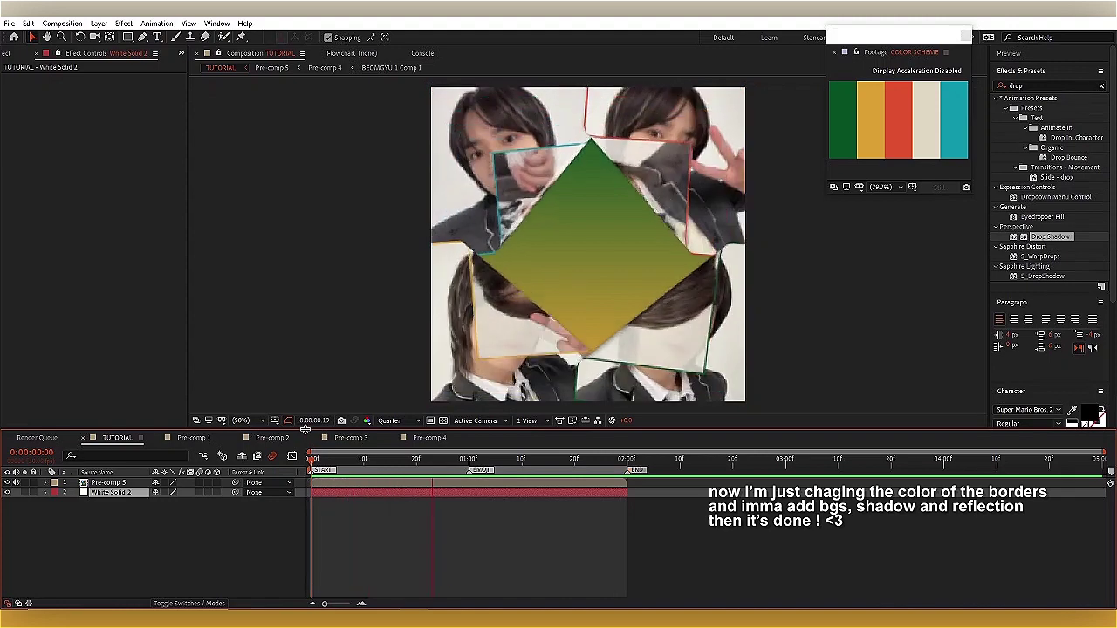
{"action": "key", "text": "space"}
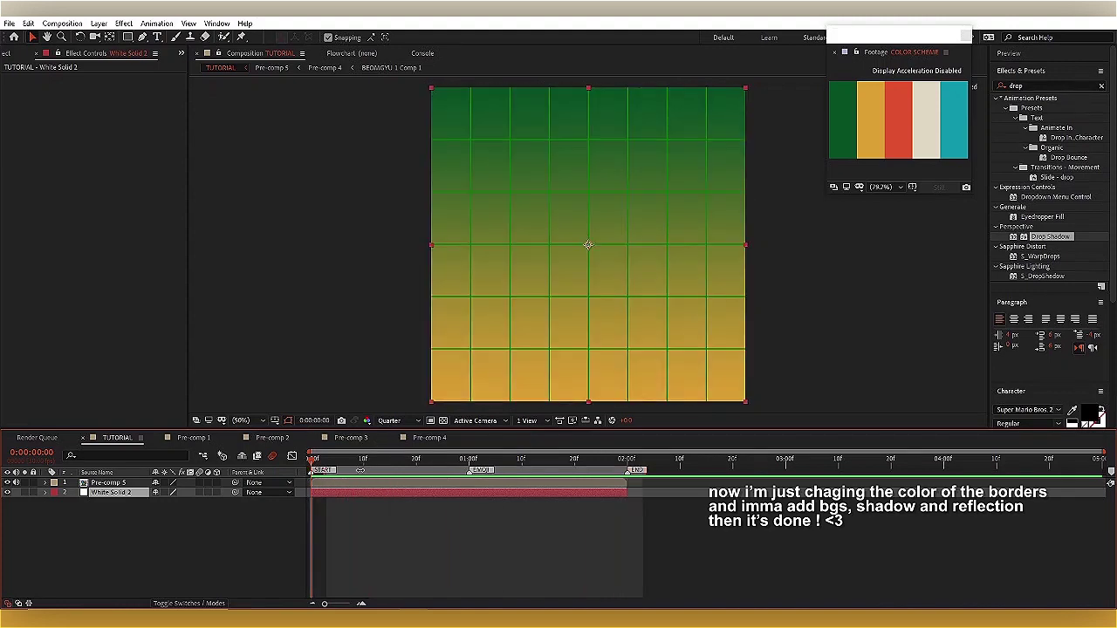
{"action": "key", "text": "ctrl+v"}
Step: Try scaling the duplicate Pre-comp 5 to about 81%, undo it, and adjust its rotation
{"action": "left_click", "coordinate": [349, 489]}
{"action": "key", "text": "s"}
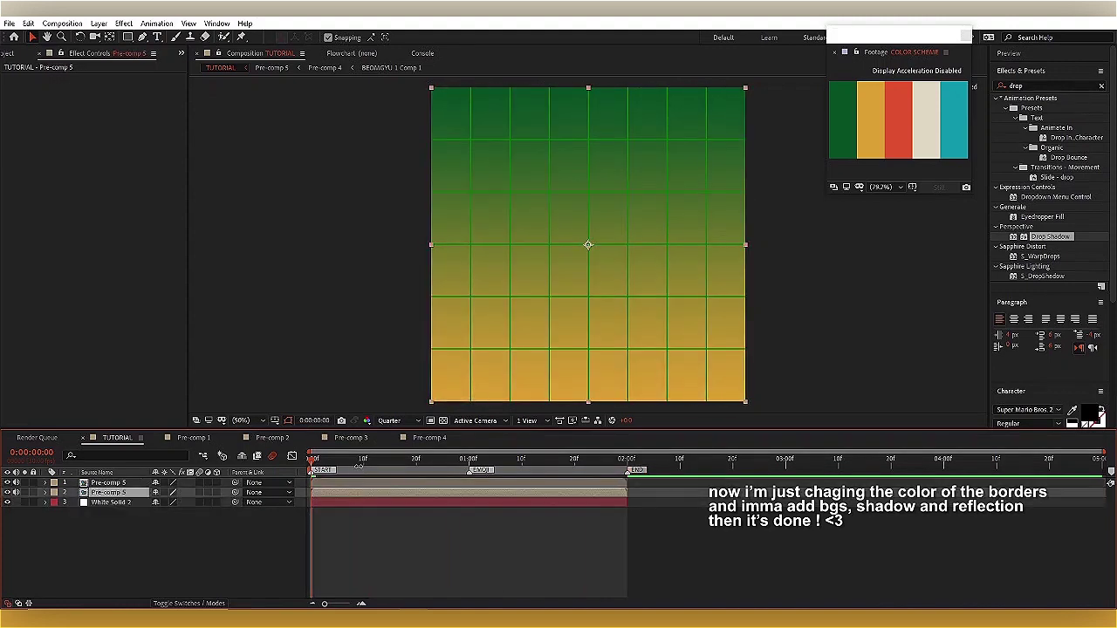
{"action": "key", "text": "space"}
{"action": "left_click_drag", "start_coordinate": [210, 504], "coordinate": [179, 504]}
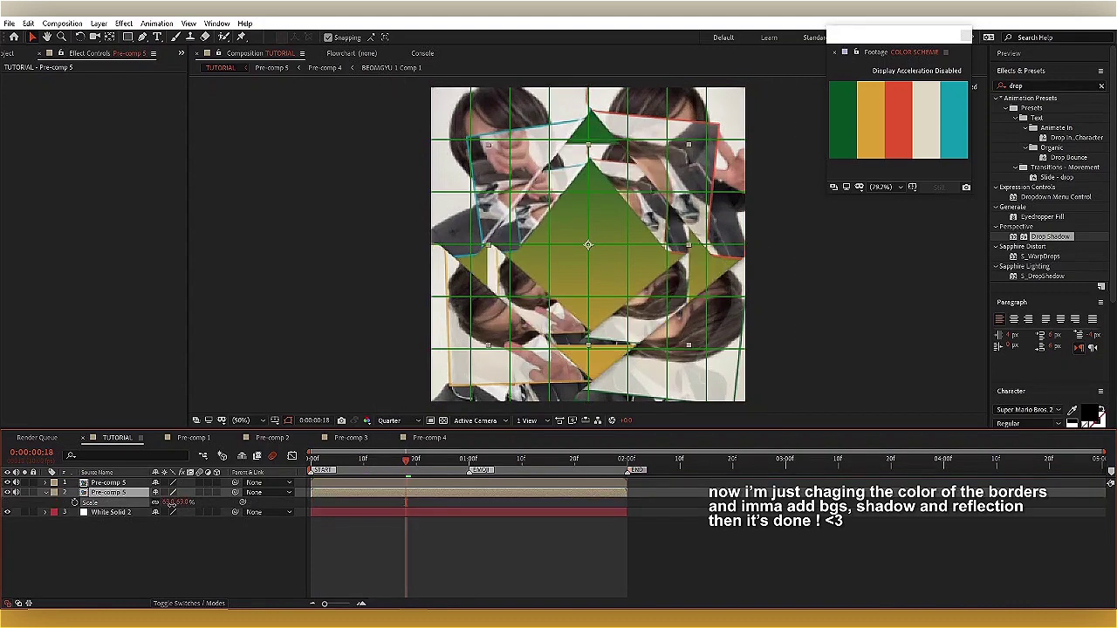
{"action": "key", "text": "r"}
{"action": "key", "text": "ctrl+z"}
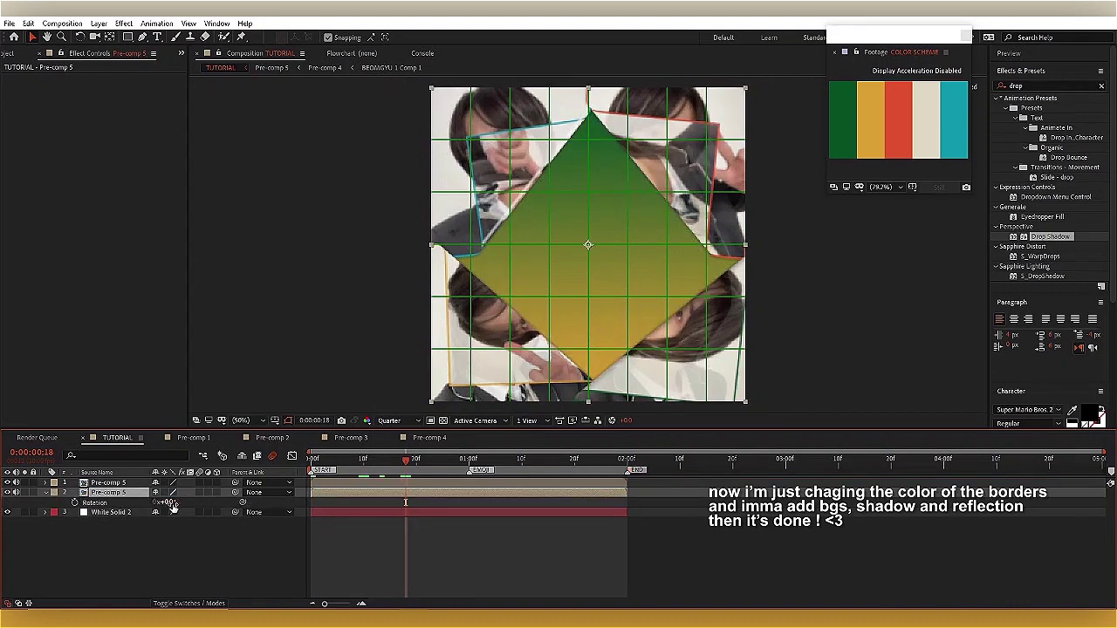
{"action": "key", "text": "Return"}
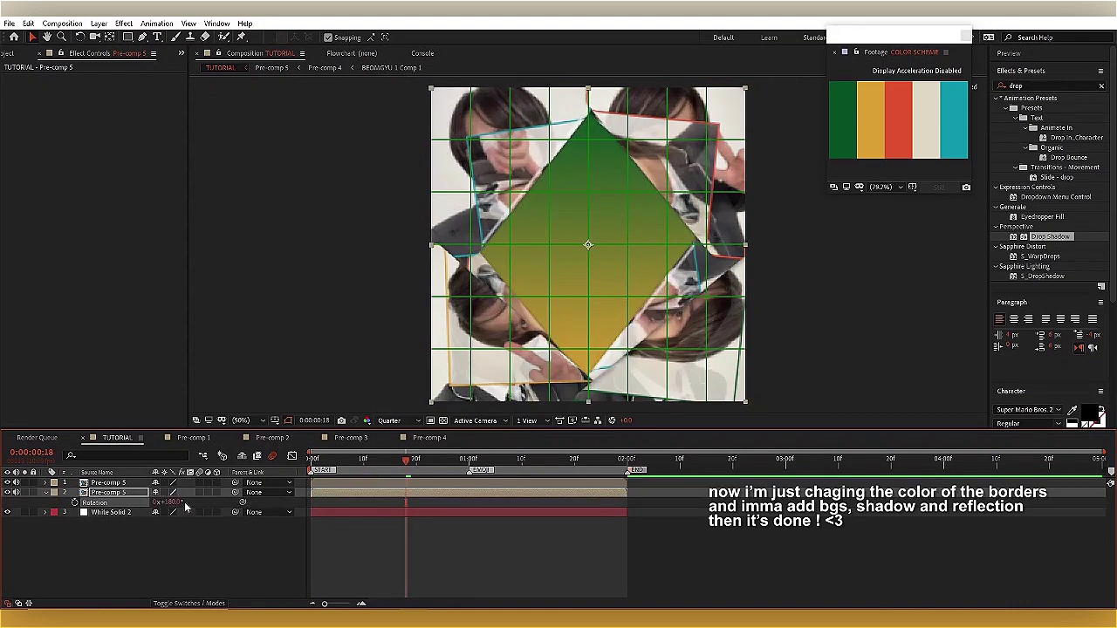
{"action": "left_click_drag", "start_coordinate": [172, 502], "coordinate": [174, 505]}
Step: Set the duplicate layer's Opacity to 20%
{"action": "key", "text": "t"}
{"action": "left_click", "coordinate": [156, 506]}
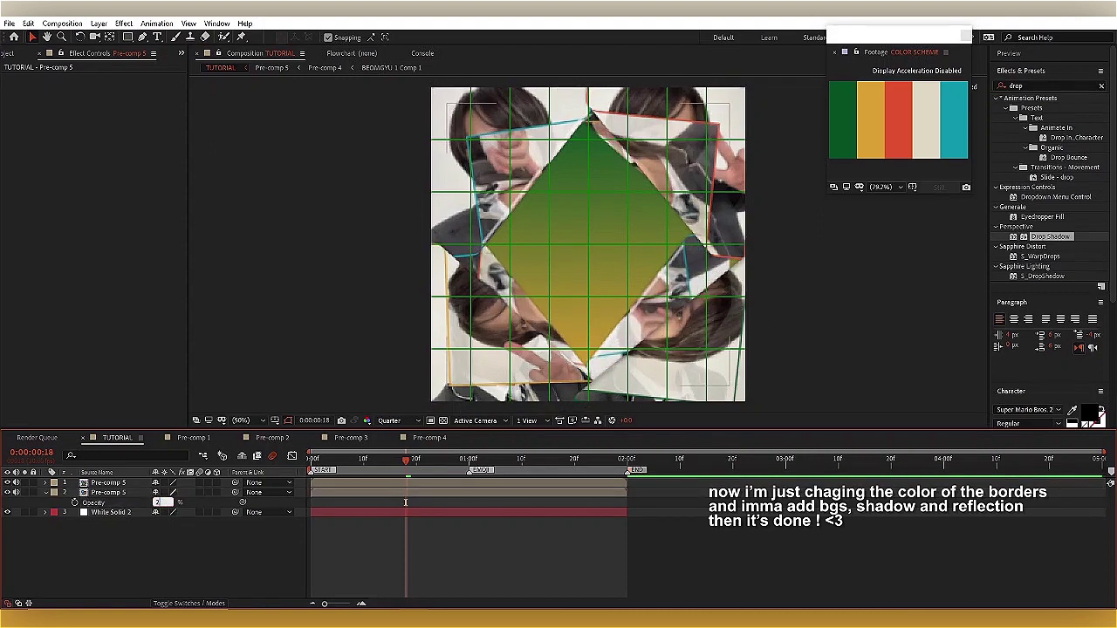
{"action": "left_click", "coordinate": [405, 502]}
Step: Preview the animation with the faint copy, checking frames 20–22 and the end
{"action": "key", "text": "space"}
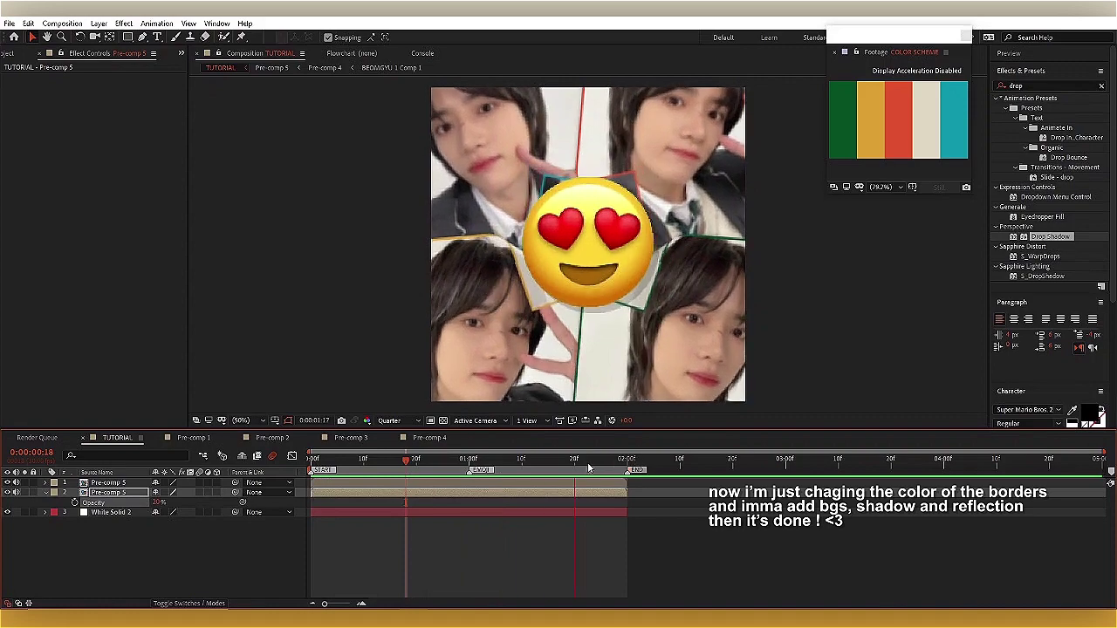
{"action": "left_click", "coordinate": [431, 460]}
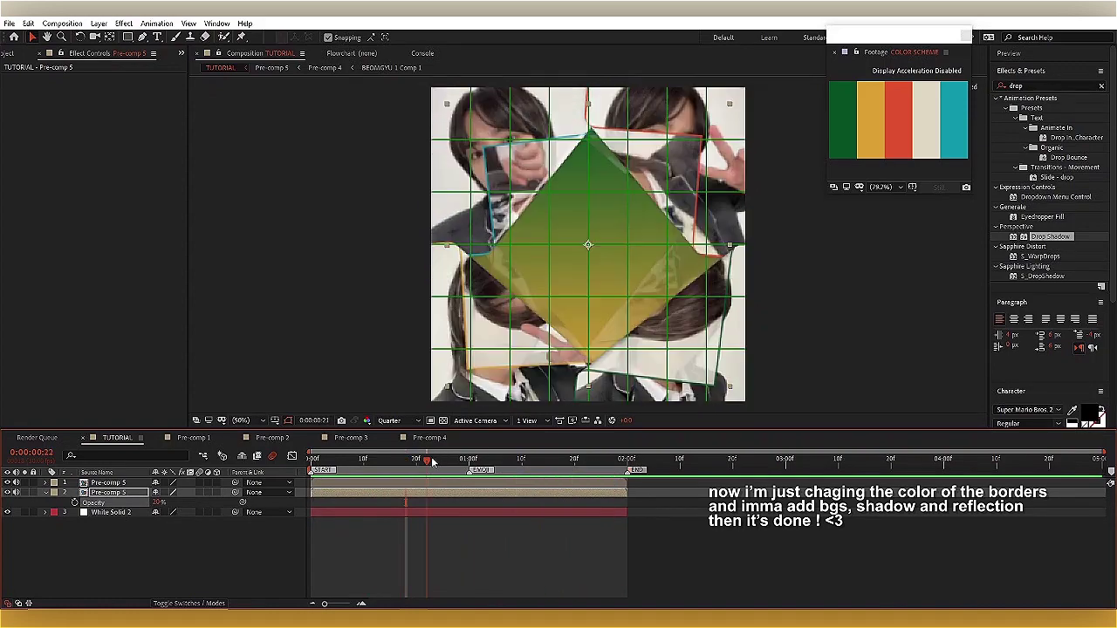
{"action": "left_click_drag", "start_coordinate": [431, 461], "coordinate": [415, 497]}
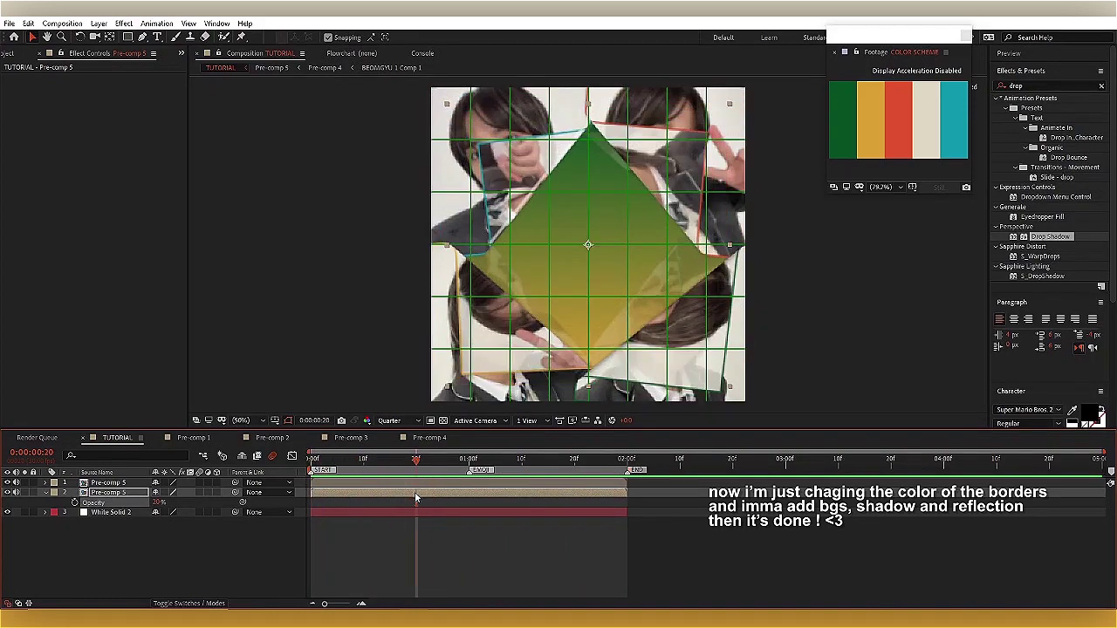
{"action": "key", "text": "Home"}
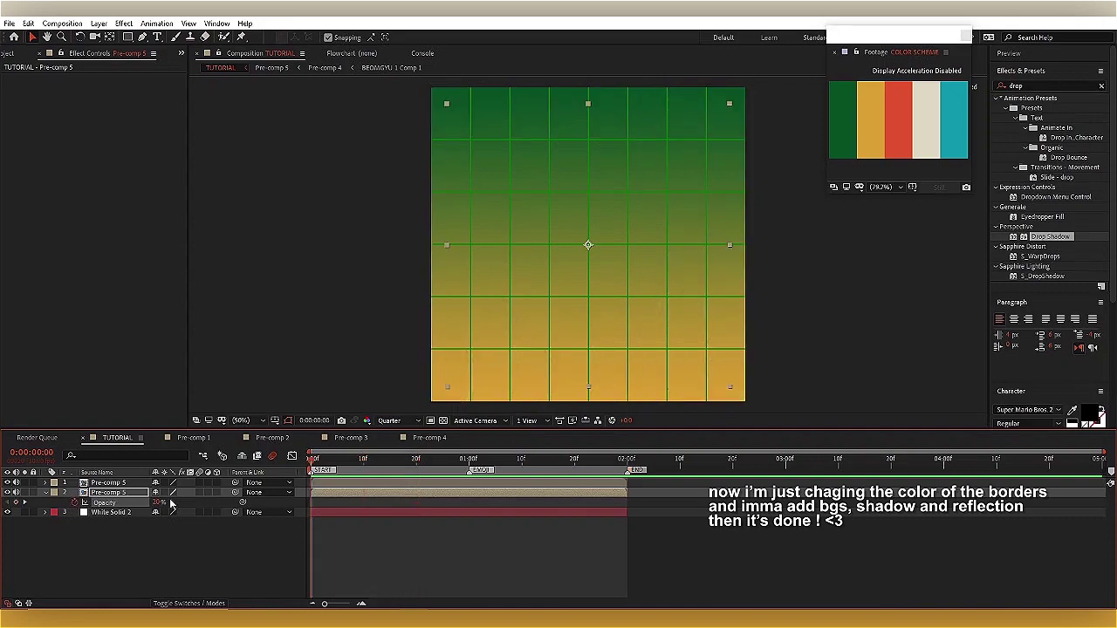
{"action": "key", "text": "space"}
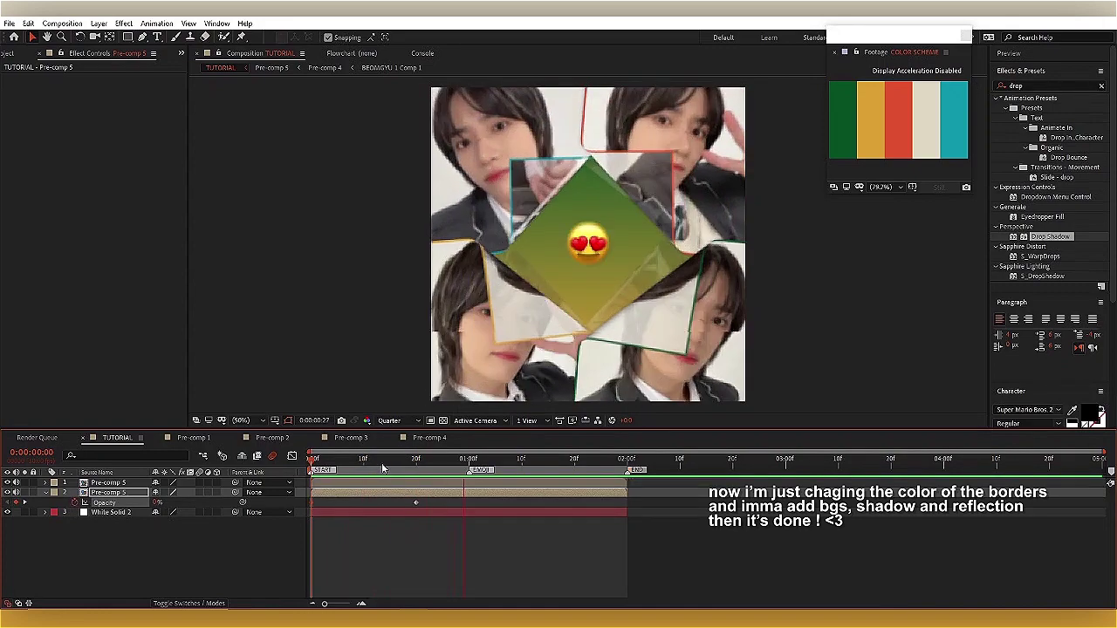
{"action": "left_click_drag", "start_coordinate": [588, 460], "coordinate": [616, 481]}
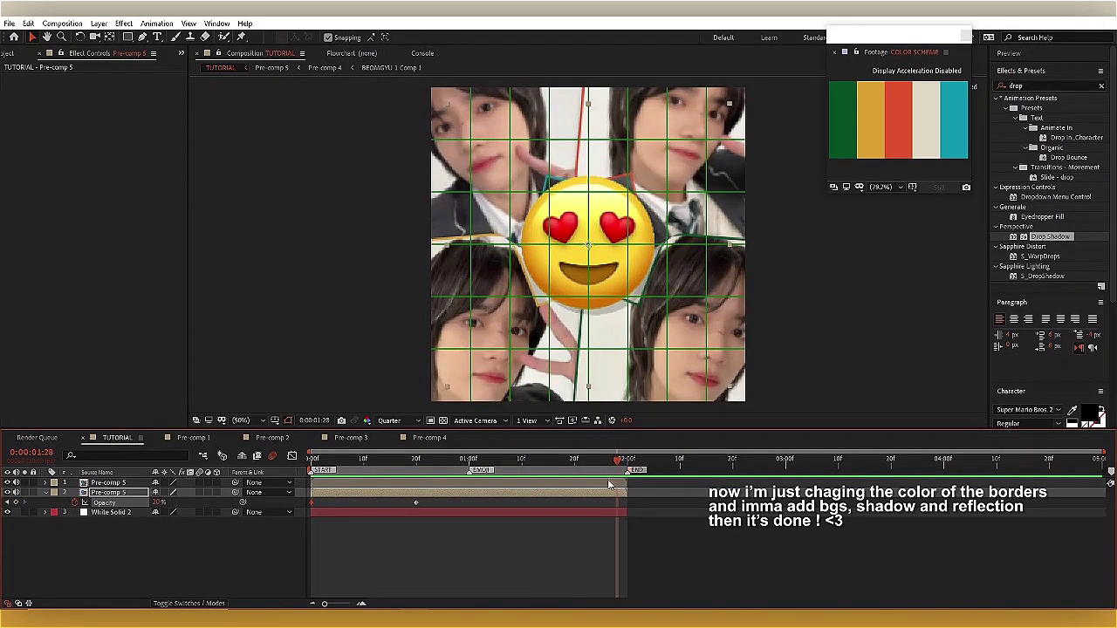
{"action": "key", "text": "Home"}
Step: Create a new black solid layer
{"action": "right_click", "coordinate": [296, 349]}
{"action": "mouse_move", "coordinate": [366, 354]}
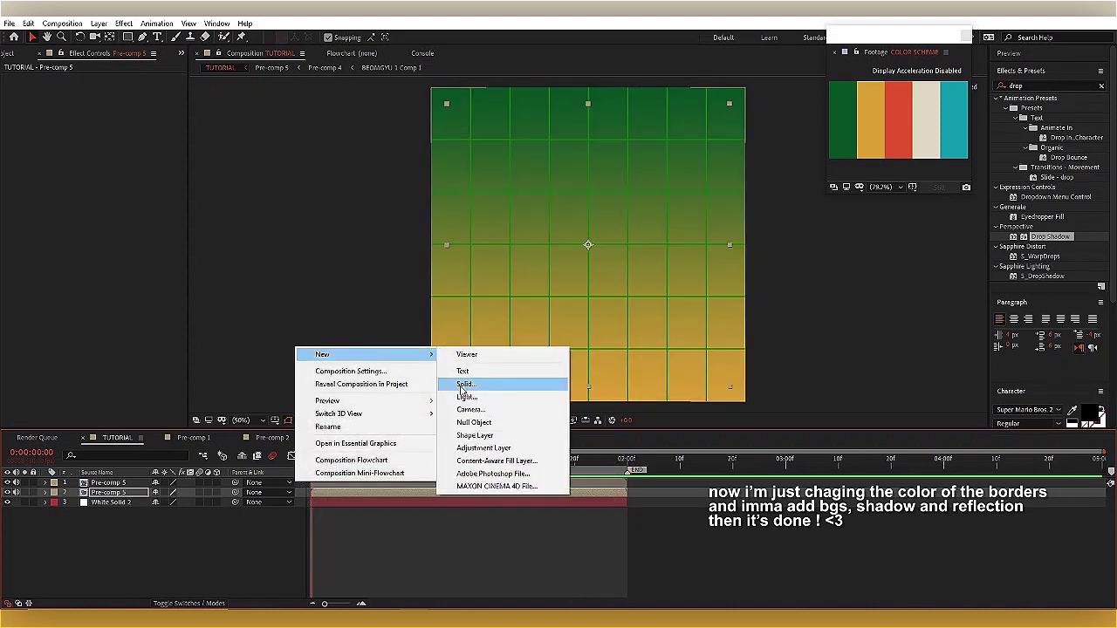
{"action": "left_click", "coordinate": [463, 385]}
{"action": "left_click", "coordinate": [328, 469]}
{"action": "key", "text": "Return"}
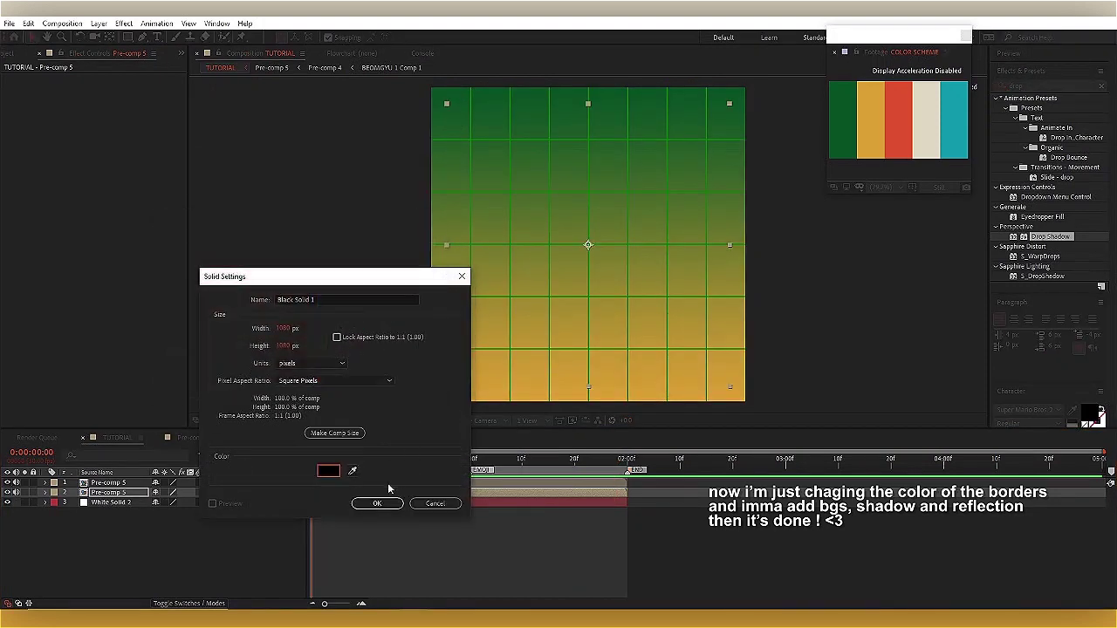
{"action": "left_click", "coordinate": [376, 504]}
Step: Move the black solid to the top and keyframe its Opacity down to 0%, then preview the fade
{"action": "key", "text": "t"}
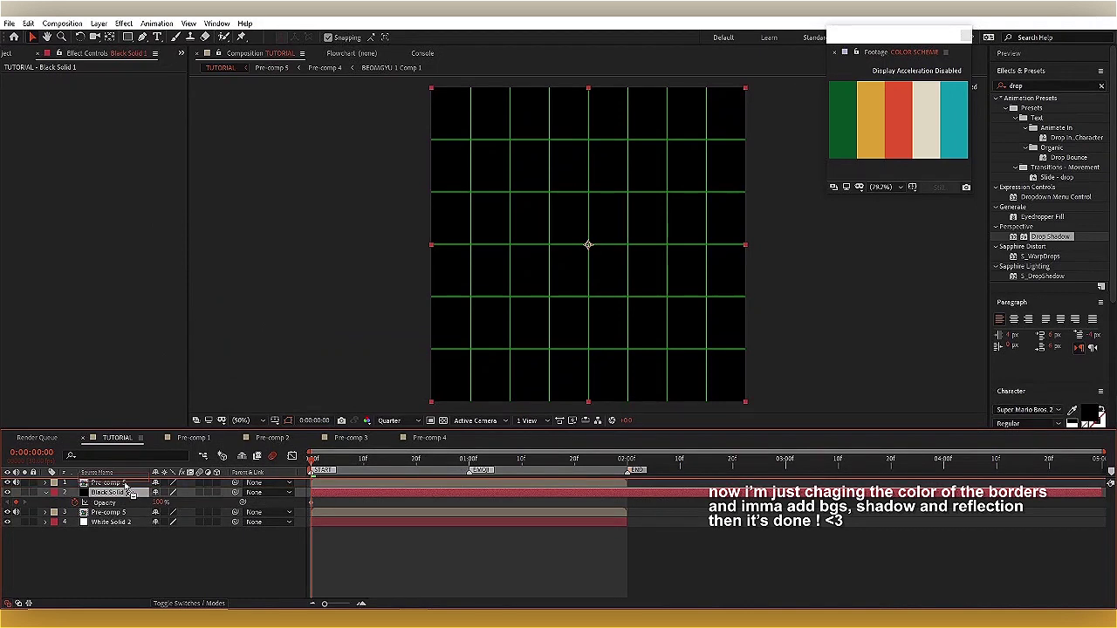
{"action": "left_click_drag", "start_coordinate": [129, 493], "coordinate": [129, 481]}
{"action": "left_click", "coordinate": [345, 497]}
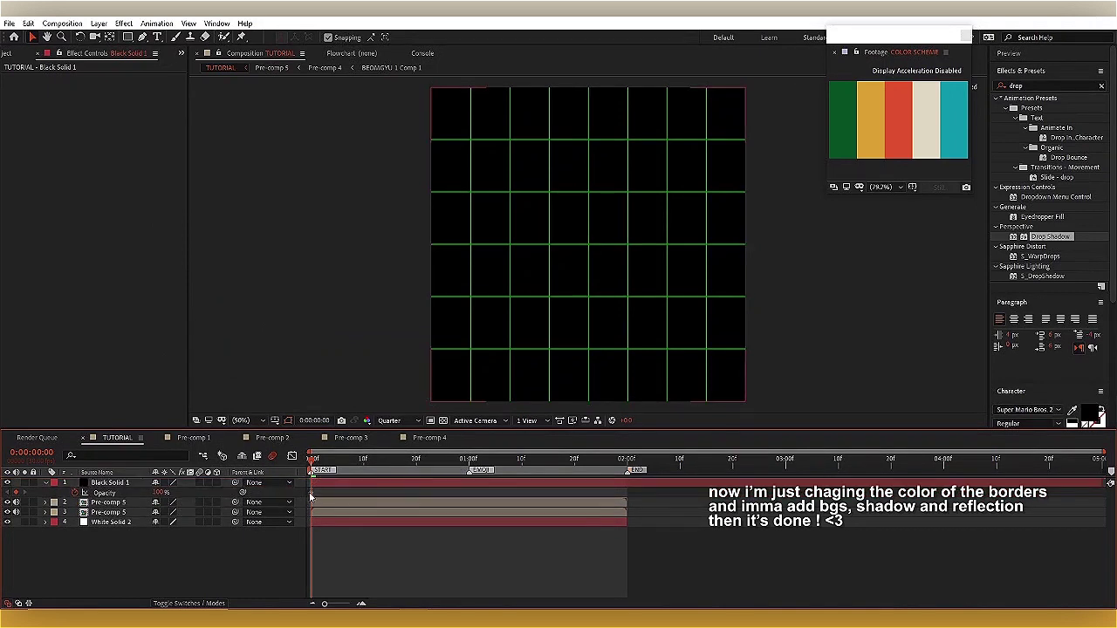
{"action": "left_click", "coordinate": [193, 494]}
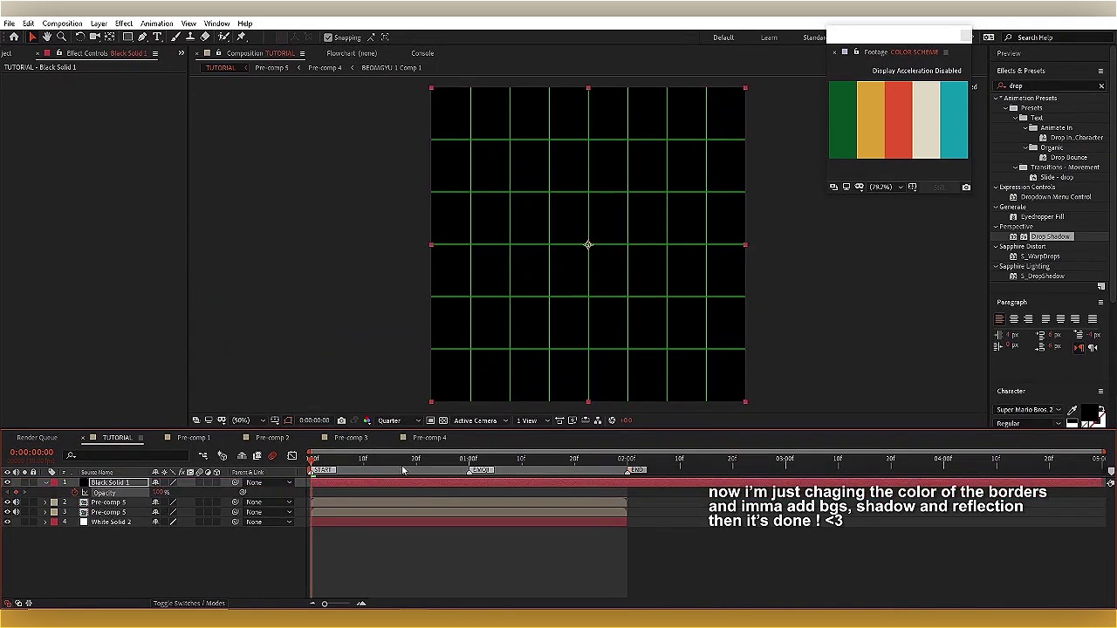
{"action": "type", "text": "0"}
{"action": "key", "text": "Return"}
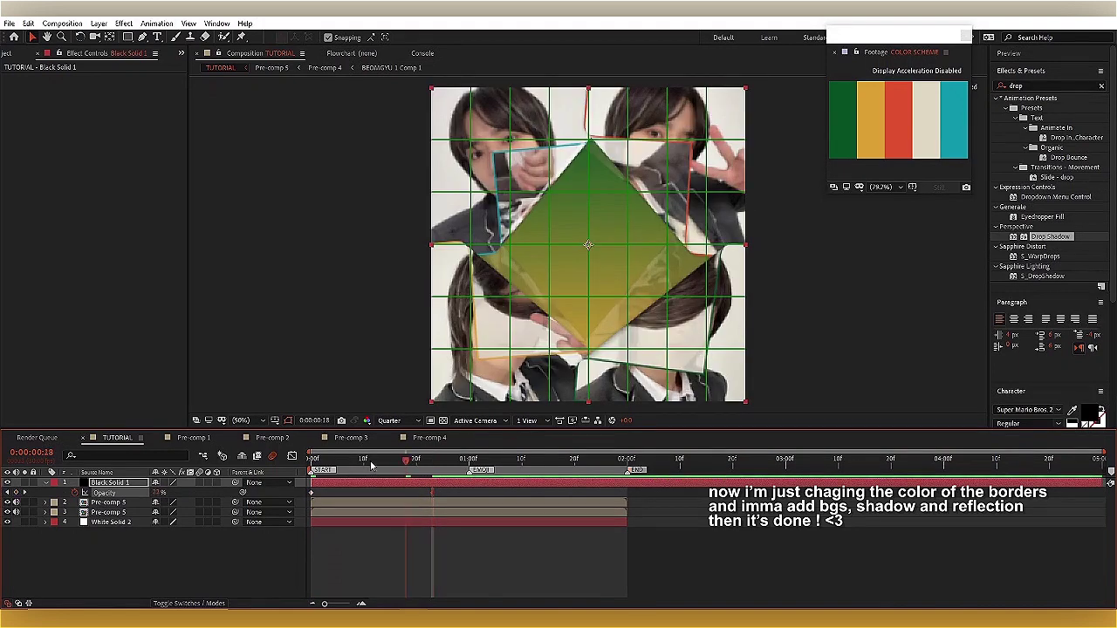
{"action": "key", "text": "space"}
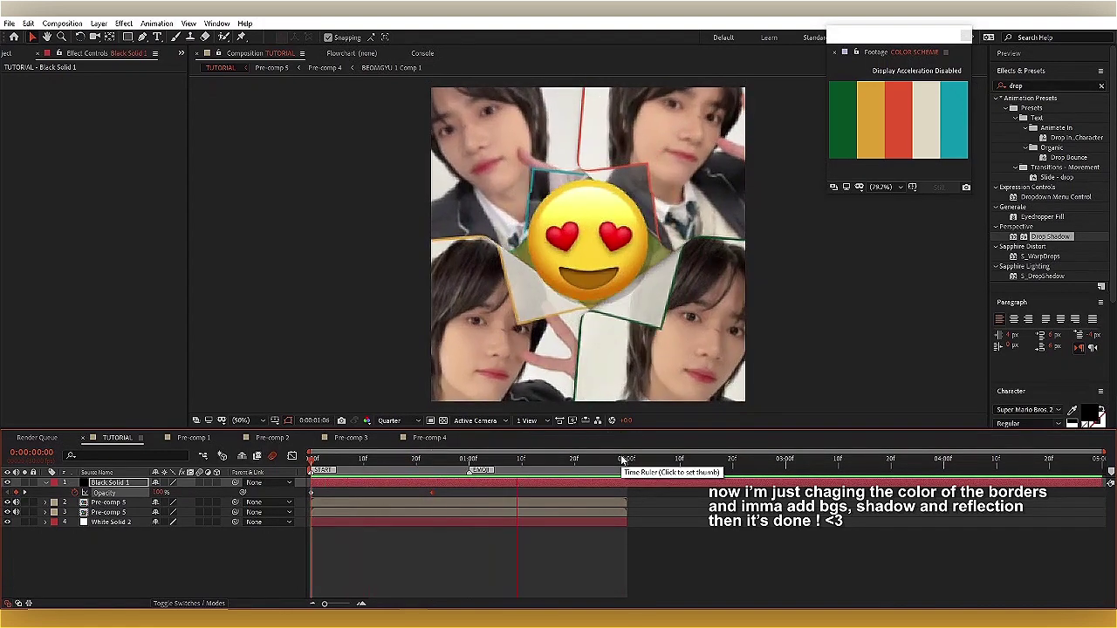
{"action": "left_click", "coordinate": [622, 461]}
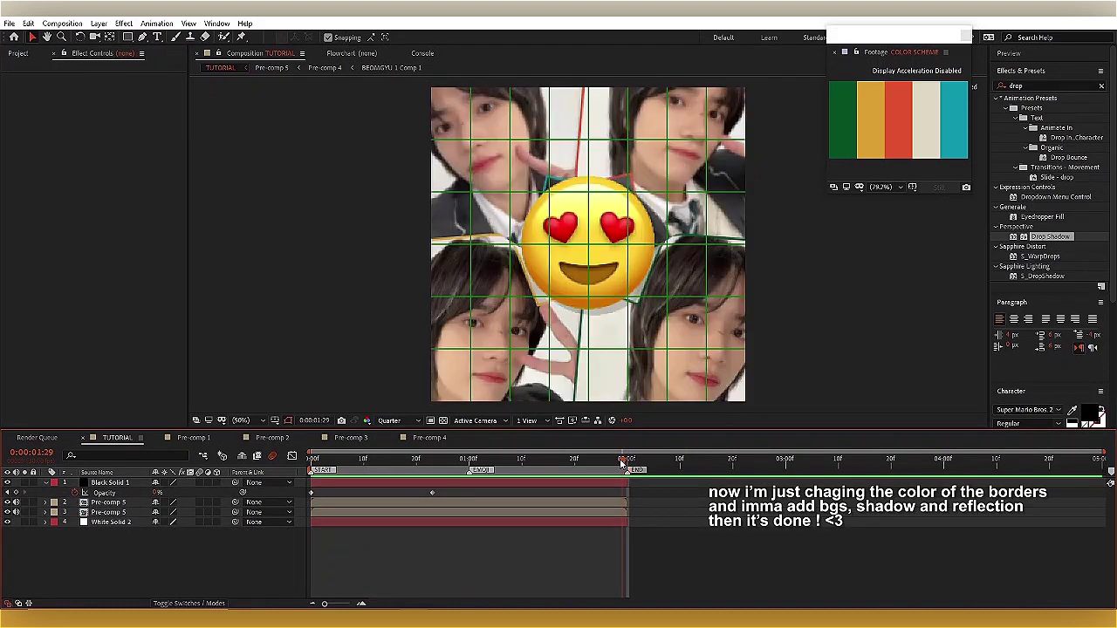
Step: Select all layers and pre-compose them into Pre-comp 6
{"action": "key", "text": "t"}
{"action": "right_click", "coordinate": [377, 507]}
{"action": "key", "text": "Escape"}
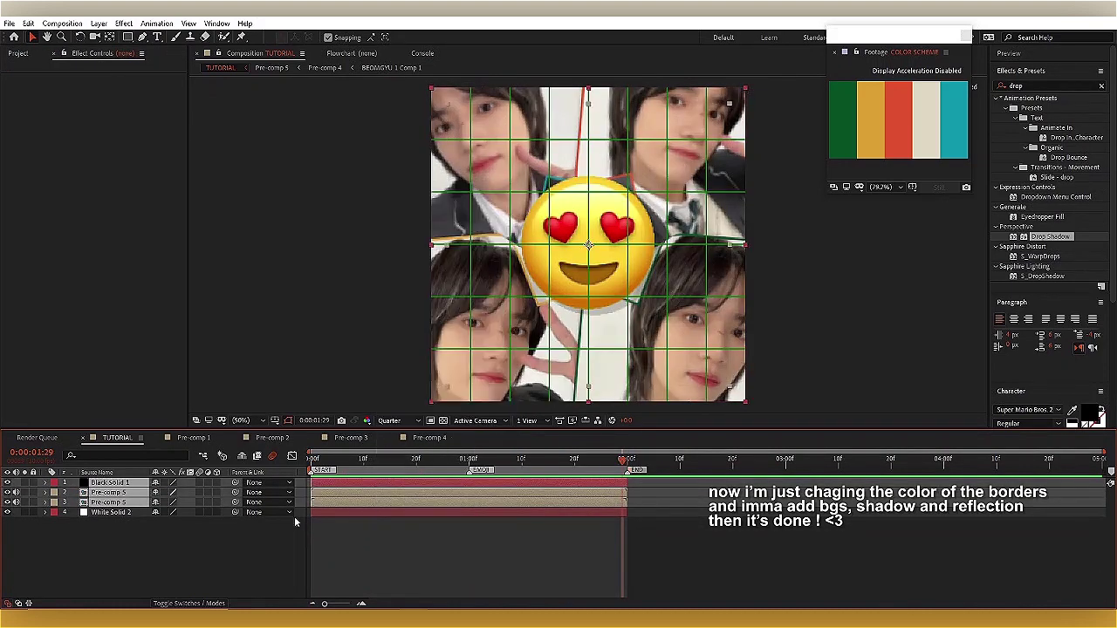
{"action": "key", "text": "ctrl+a"}
{"action": "right_click", "coordinate": [374, 494]}
{"action": "left_click", "coordinate": [427, 435]}
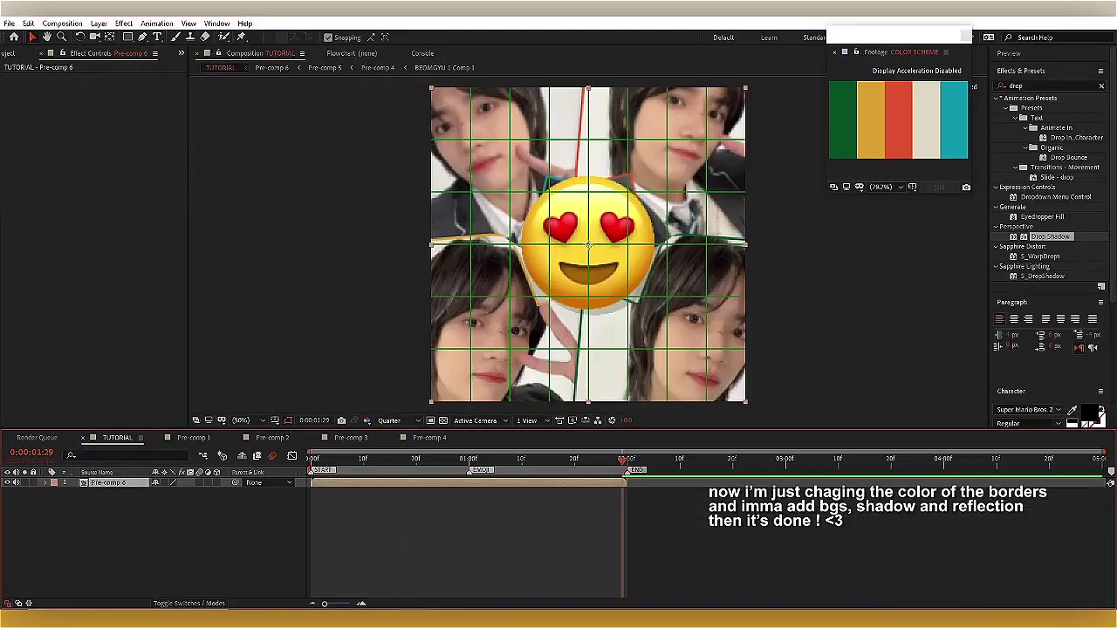